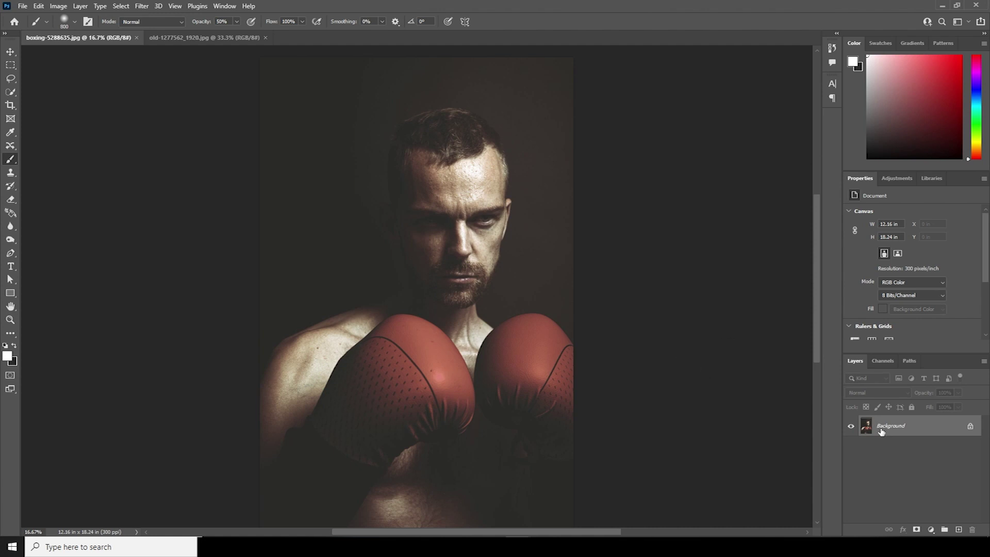
Step: Create a new 4 x 5 inch portrait document at 300 pixels/inch in 16-bit RGB with a white background
{"action": "key", "text": "ctrl+n"}
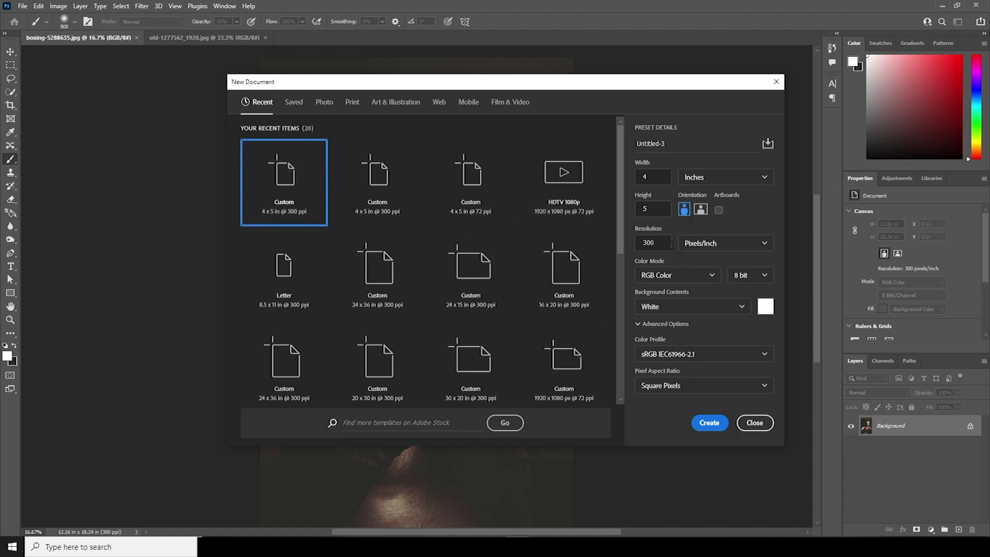
{"action": "left_click_drag", "start_coordinate": [656, 243], "coordinate": [646, 243]}
{"action": "left_click", "coordinate": [762, 277]}
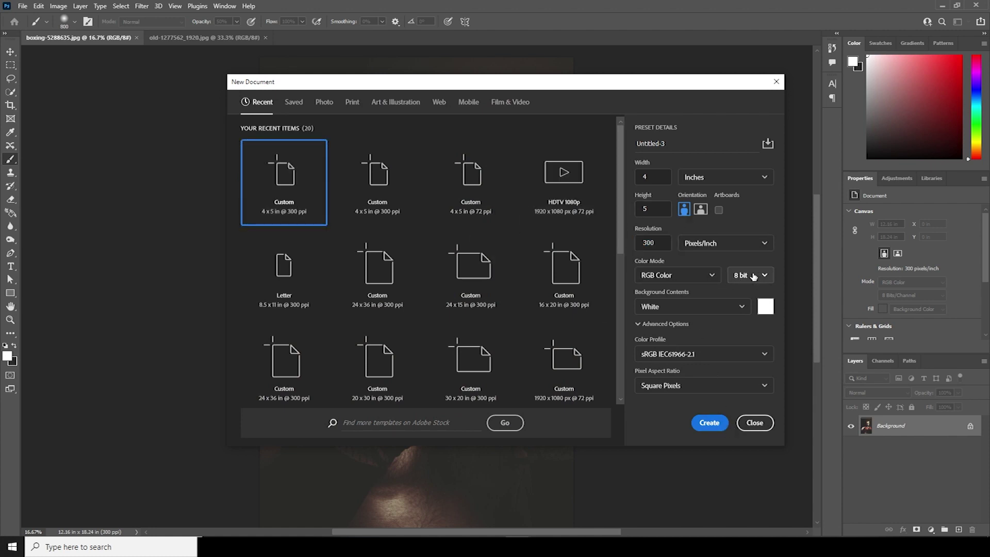
{"action": "left_click", "coordinate": [750, 312]}
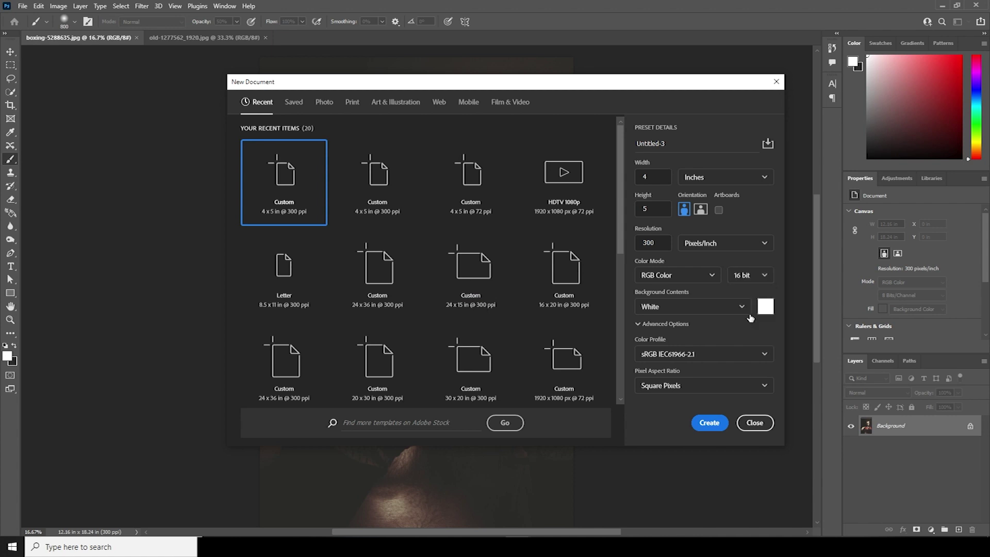
{"action": "left_click", "coordinate": [709, 423]}
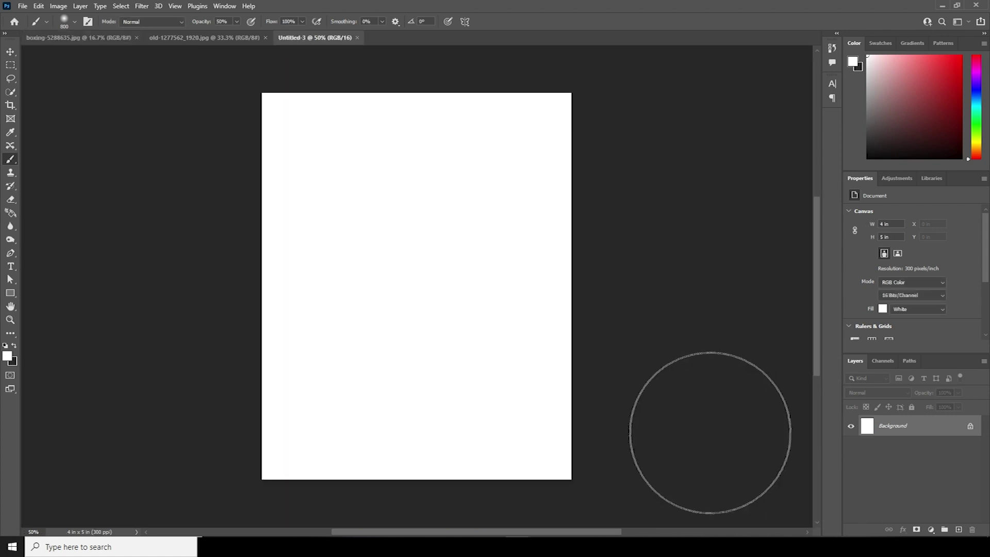
Step: Copy the boxing-5288635.jpg photo into the new document with the Move tool, accepting the bit depth difference
{"action": "left_click", "coordinate": [11, 53]}
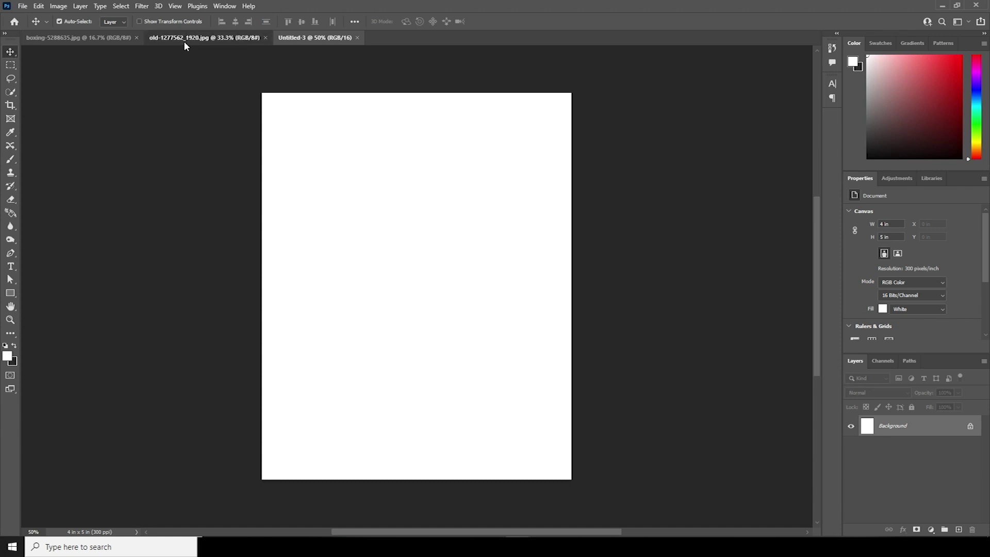
{"action": "left_click", "coordinate": [186, 38]}
{"action": "left_click", "coordinate": [90, 38]}
{"action": "left_click_drag", "start_coordinate": [410, 209], "coordinate": [410, 289]}
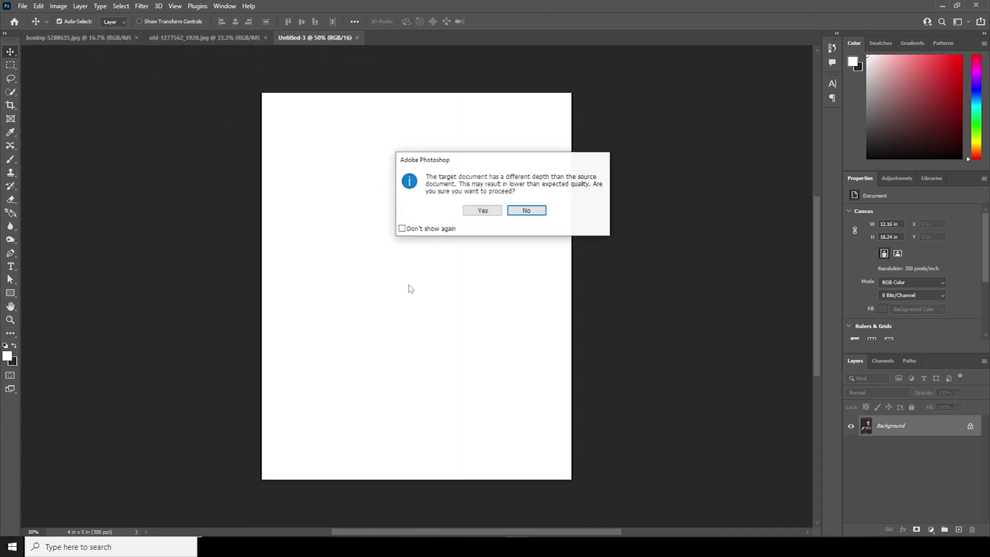
{"action": "left_click", "coordinate": [472, 211]}
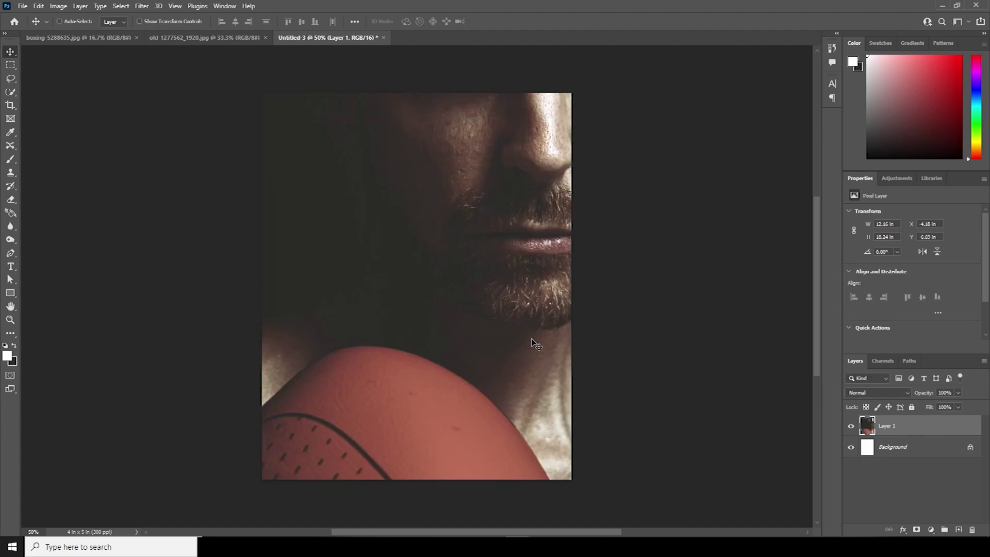
Step: Convert the oversized boxer photo layer to a smart object
{"action": "key", "text": "ctrl+t"}
{"action": "key", "text": "ctrl+minus"}
{"action": "key", "text": "ctrl+minus"}
{"action": "key", "text": "ctrl+minus"}
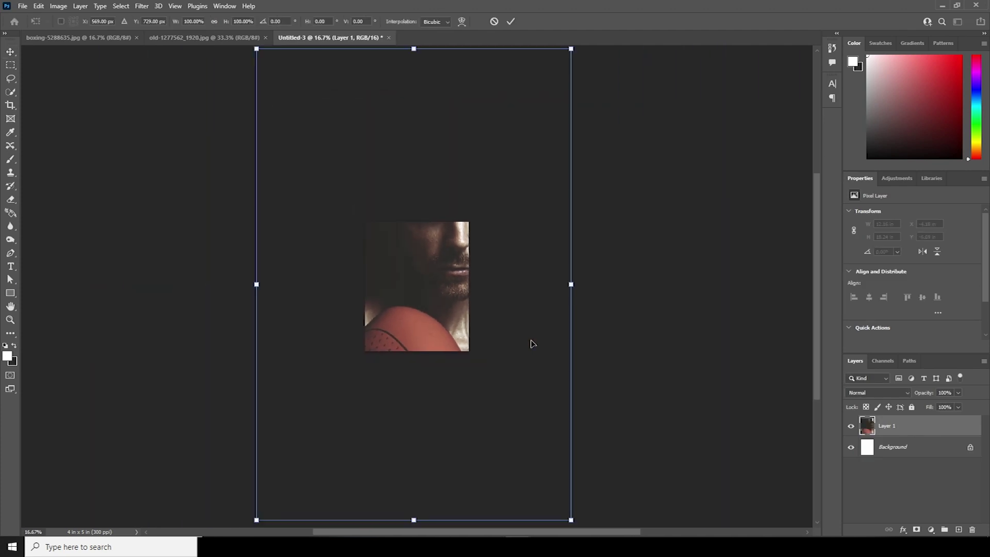
{"action": "key", "text": "Return"}
{"action": "right_click", "coordinate": [922, 425]}
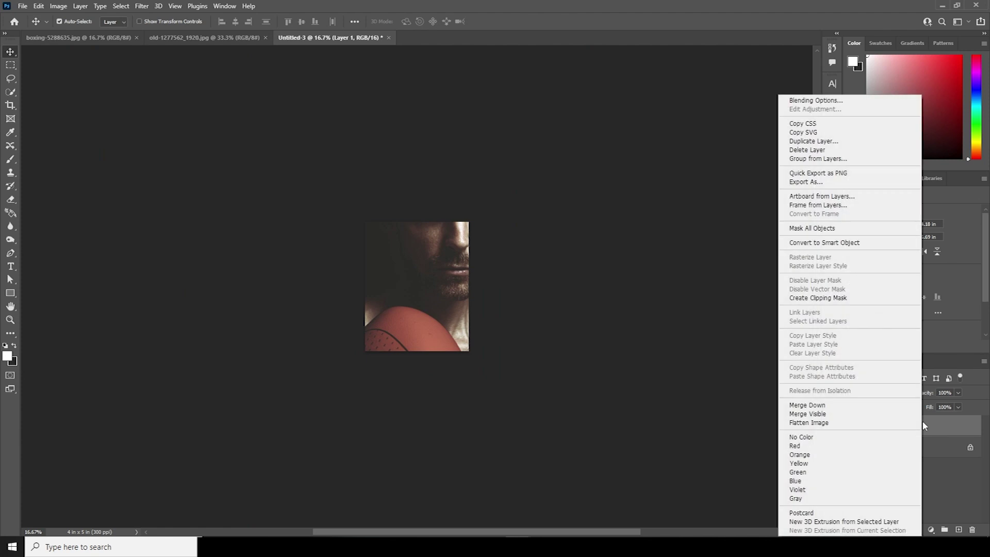
{"action": "left_click", "coordinate": [826, 243]}
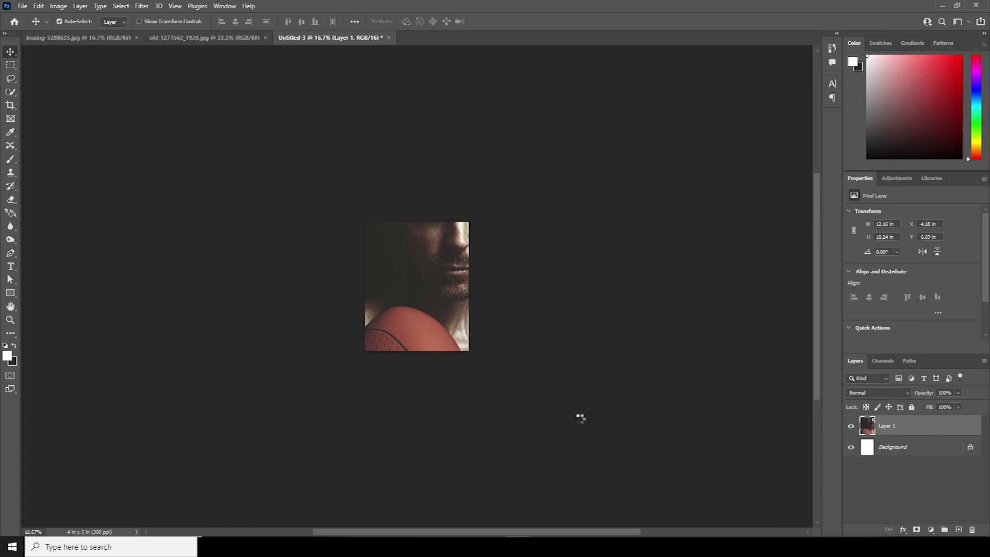
Step: Scale the boxer smart object to about 46%, flip it horizontally and position it over the canvas
{"action": "key", "text": "ctrl+t"}
{"action": "left_click_drag", "start_coordinate": [572, 518], "coordinate": [489, 394]}
{"action": "right_click", "coordinate": [488, 394]}
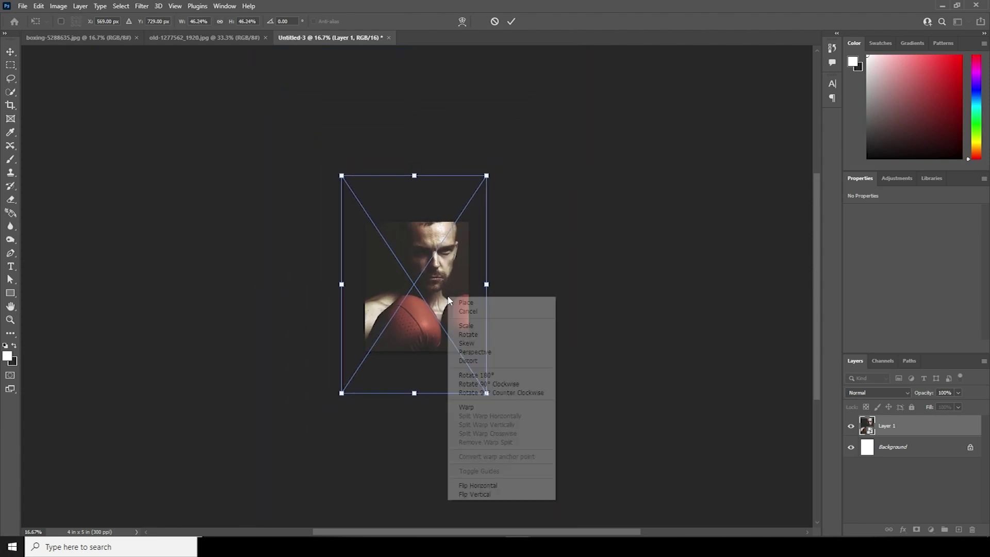
{"action": "left_click", "coordinate": [495, 485]}
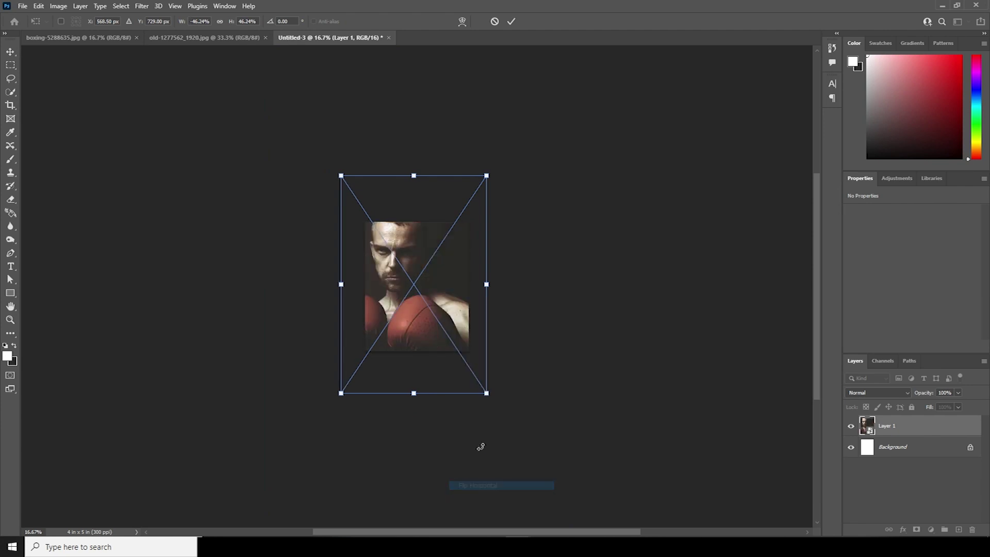
{"action": "left_click_drag", "start_coordinate": [459, 360], "coordinate": [465, 344]}
{"action": "key", "text": "Return"}
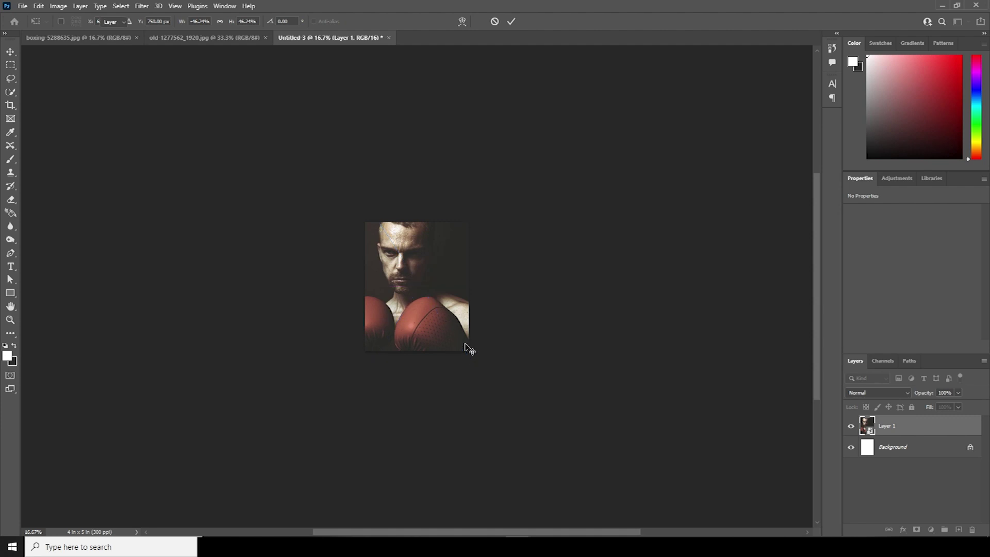
Step: Scale the boxer smart object down to about 42% and reposition it so the whole head fits within the canvas
{"action": "key", "text": "ctrl+plus"}
{"action": "key", "text": "ctrl+plus"}
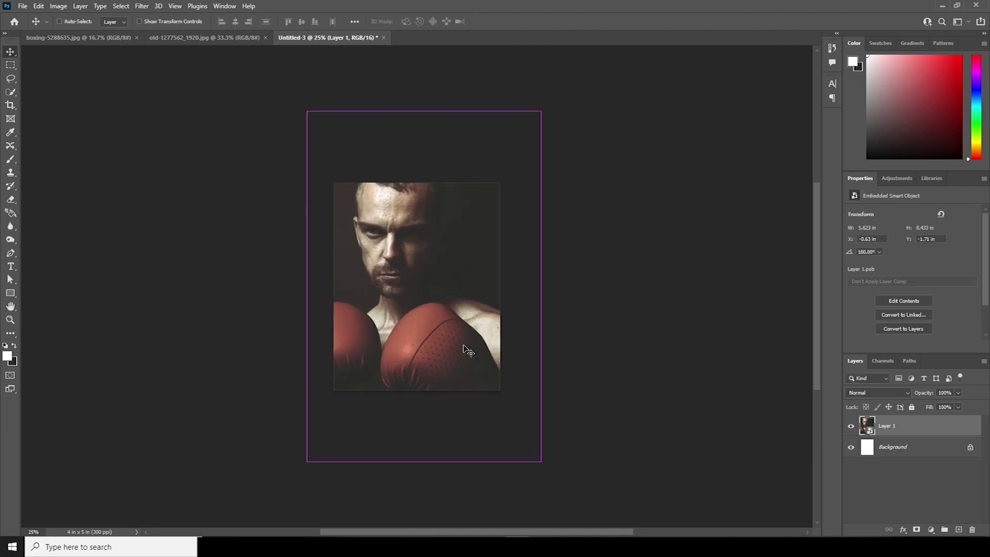
{"action": "left_click_drag", "start_coordinate": [458, 350], "coordinate": [459, 363]}
{"action": "key", "text": "ctrl+t"}
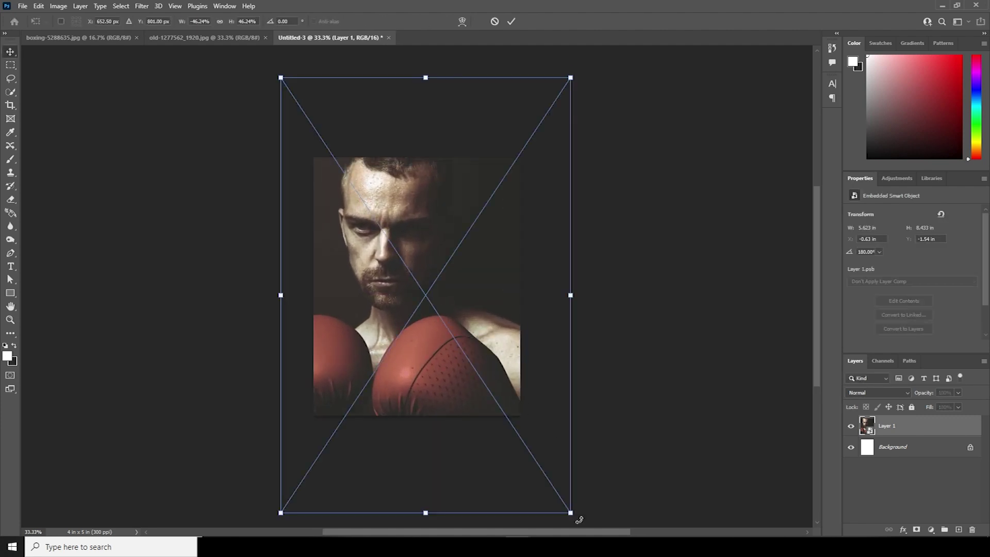
{"action": "left_click_drag", "start_coordinate": [571, 513], "coordinate": [546, 480]}
{"action": "left_click_drag", "start_coordinate": [481, 352], "coordinate": [459, 357]}
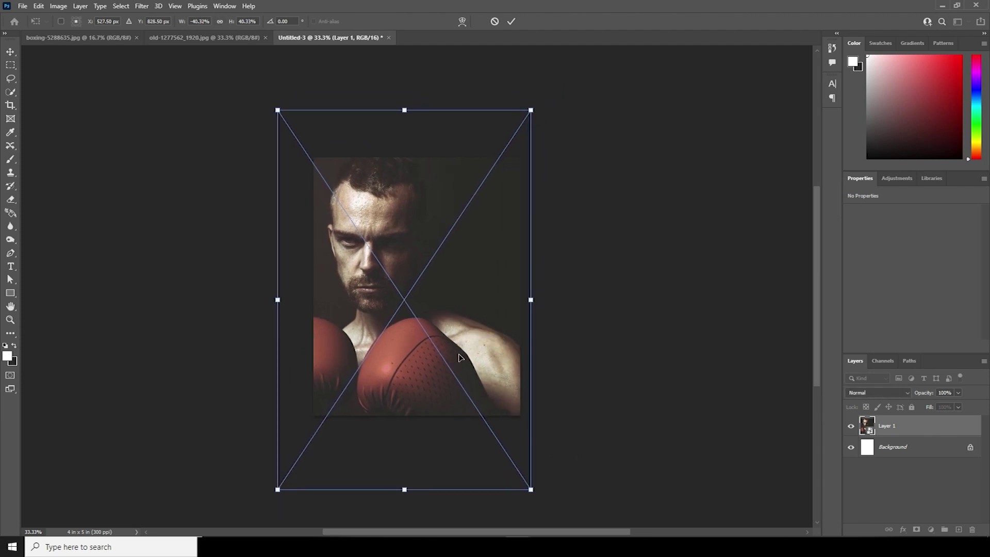
{"action": "left_click_drag", "start_coordinate": [531, 491], "coordinate": [540, 500]}
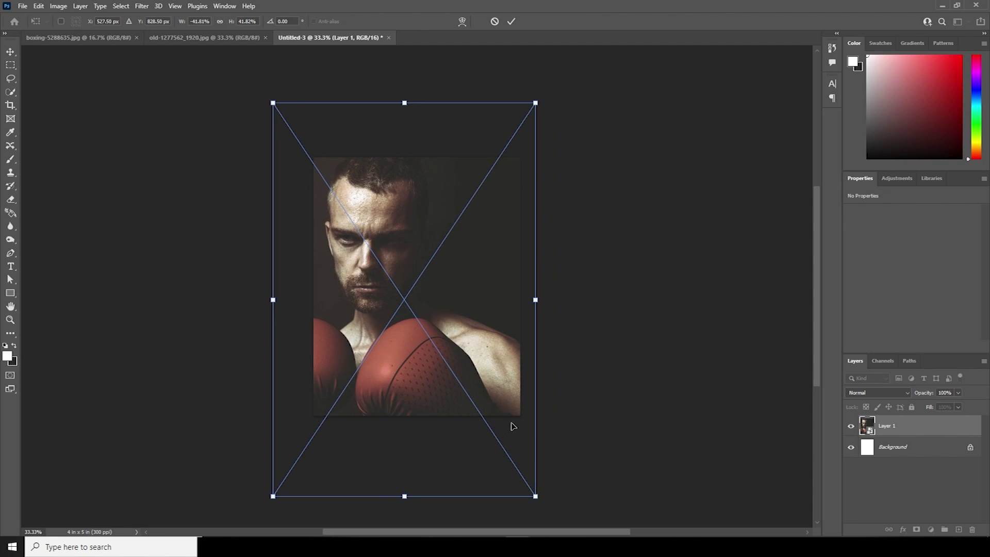
{"action": "left_click_drag", "start_coordinate": [512, 427], "coordinate": [514, 426]}
{"action": "key", "text": "Return"}
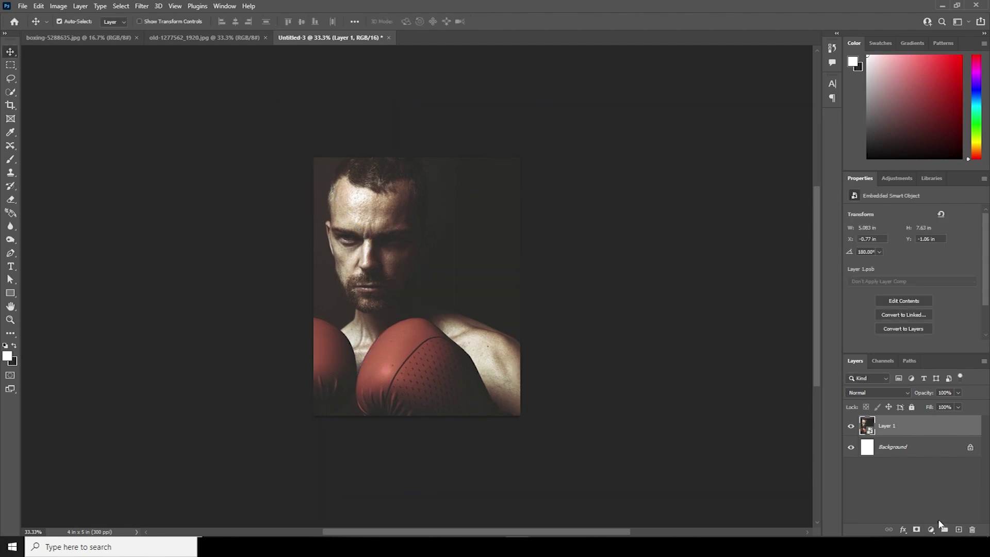
Step: Desaturate the boxer with a Hue/Saturation adjustment at -100 saturation and merge it with the photo layer
{"action": "left_click", "coordinate": [930, 529]}
{"action": "left_click", "coordinate": [929, 434]}
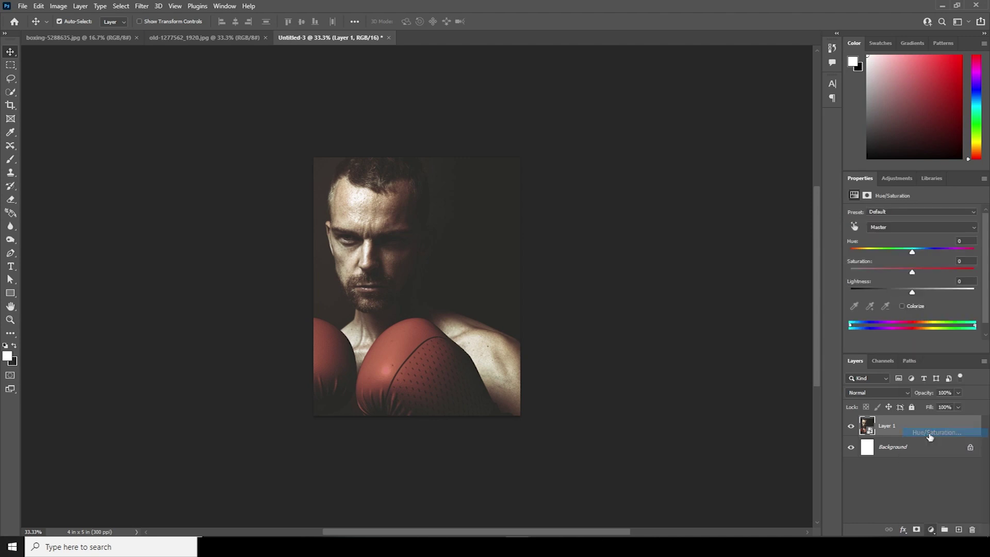
{"action": "left_click_drag", "start_coordinate": [867, 267], "coordinate": [822, 266]}
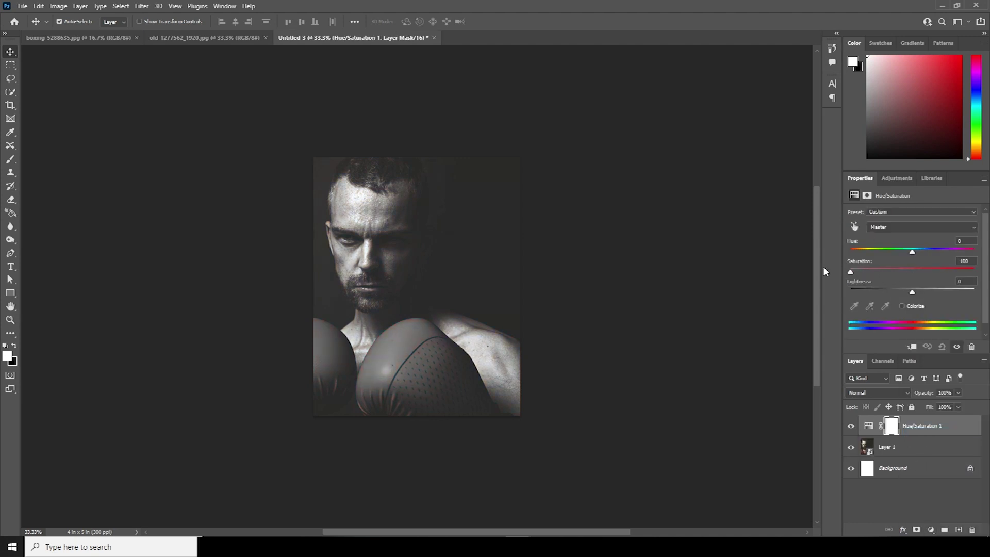
{"action": "left_click", "coordinate": [883, 448]}
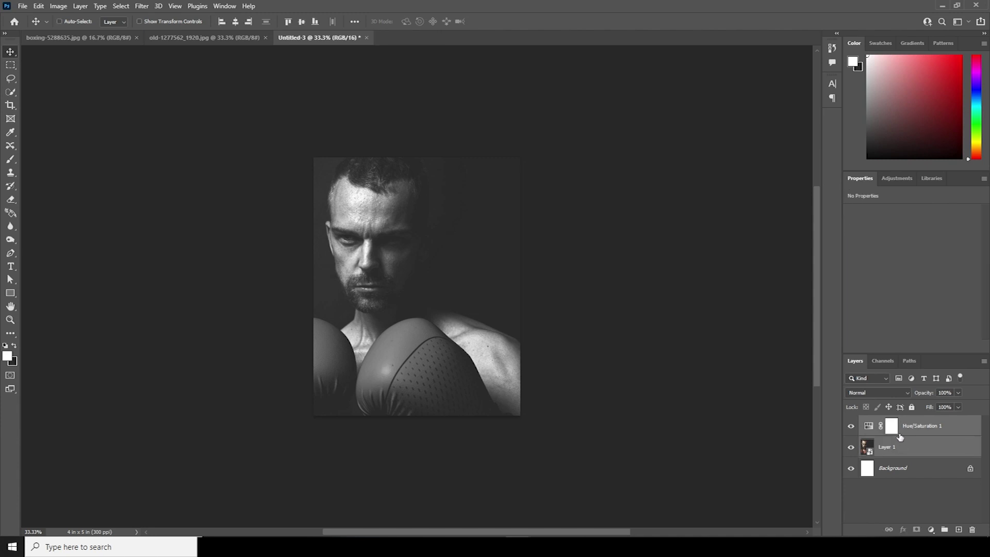
{"action": "key", "text": "ctrl+e"}
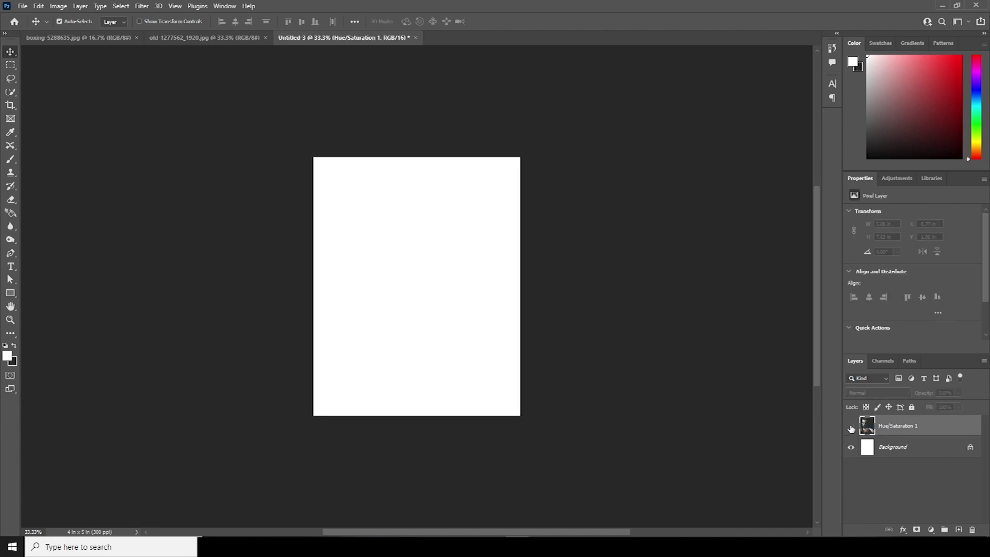
Step: Apply the Skin Smoothing neural filter to the boxer's face with increased smoothness, output to a new layer
{"action": "left_click", "coordinate": [142, 6]}
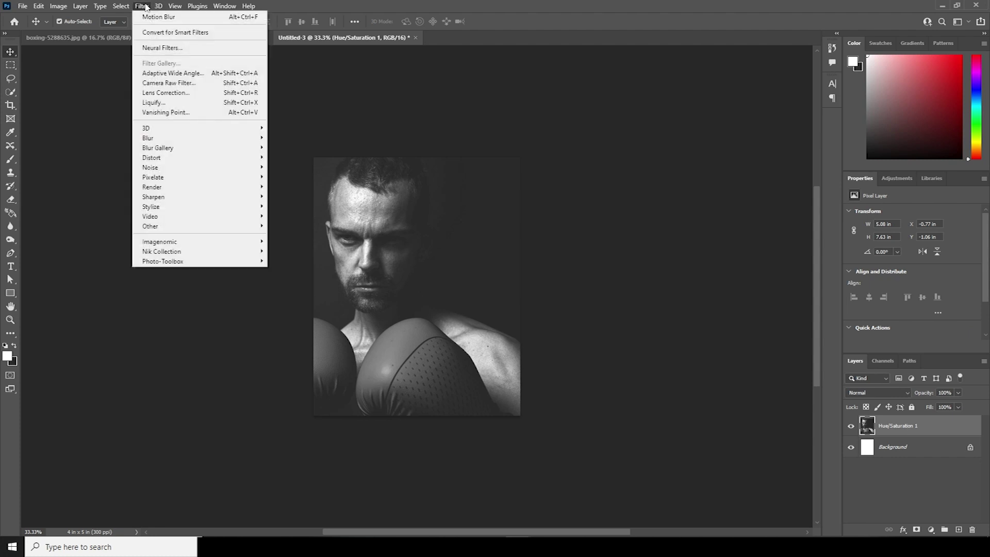
{"action": "left_click", "coordinate": [176, 48]}
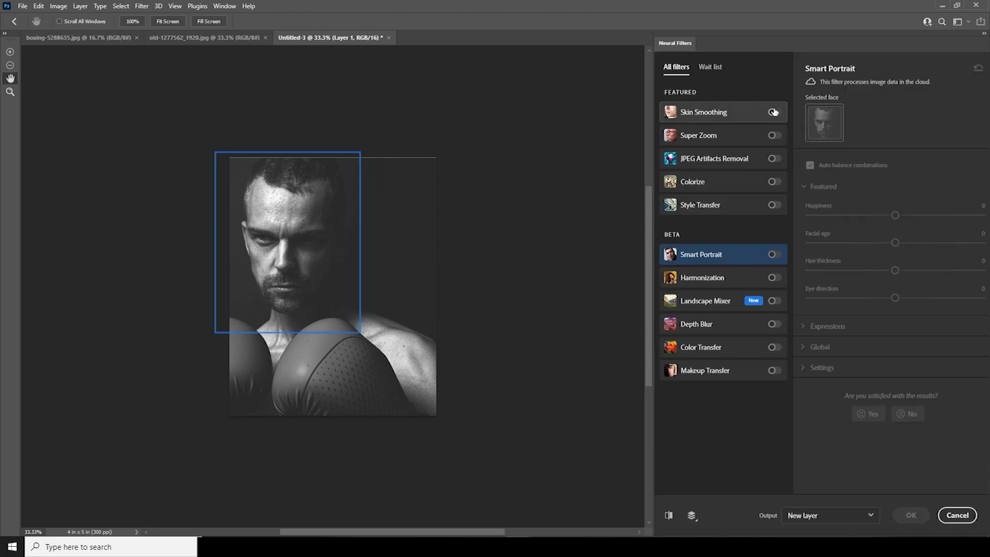
{"action": "left_click", "coordinate": [773, 112]}
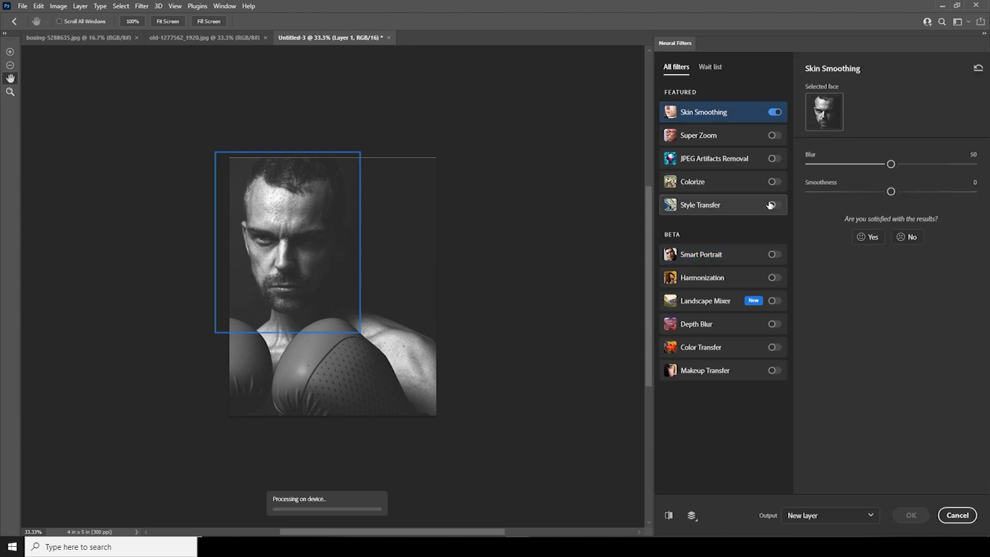
{"action": "left_click", "coordinate": [904, 191]}
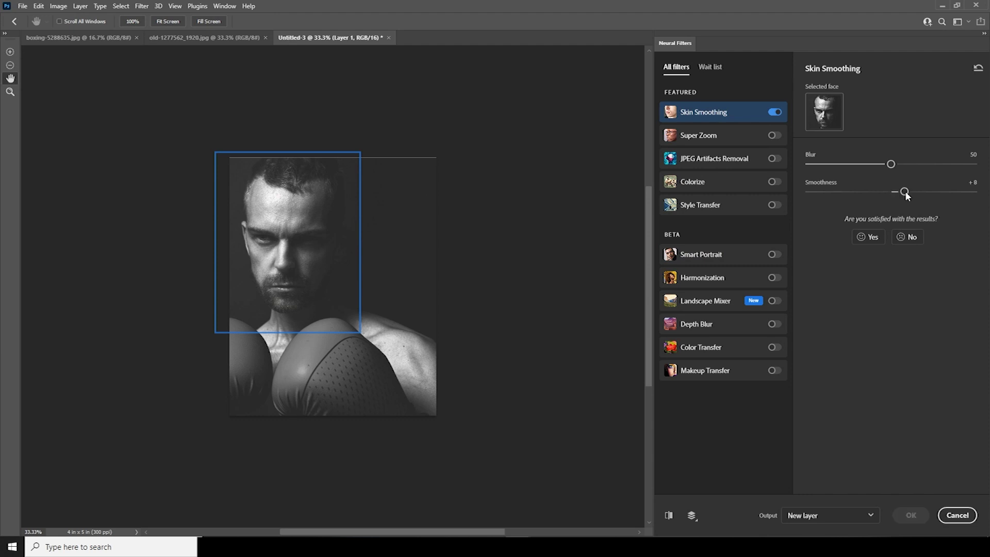
{"action": "left_click", "coordinate": [913, 191]}
{"action": "left_click_drag", "start_coordinate": [913, 192], "coordinate": [919, 192]}
{"action": "left_click", "coordinate": [910, 517]}
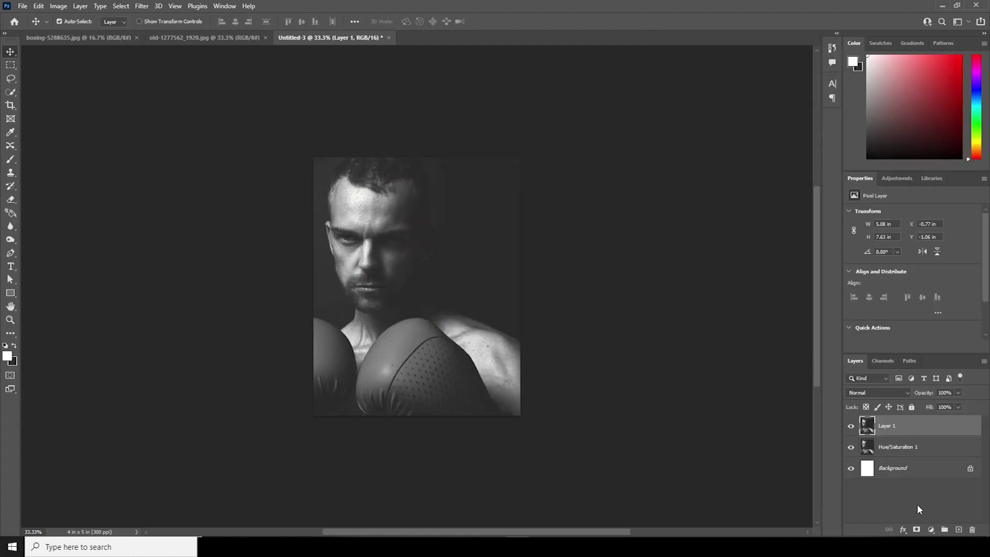
Step: Duplicate the smoothed boxer layer and apply a 15 px Field Blur to the copy
{"action": "key", "text": "ctrl"}
{"action": "key", "text": "ctrl+j"}
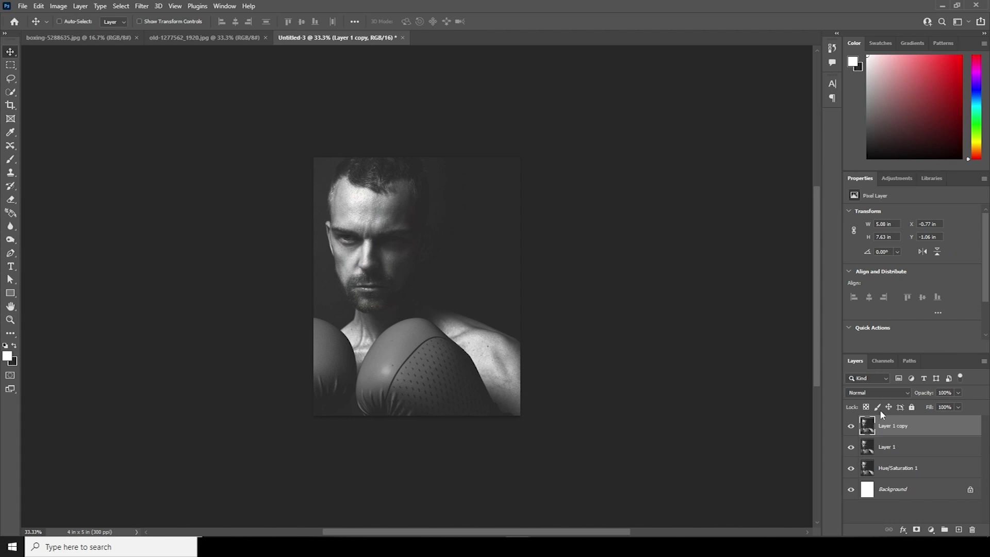
{"action": "left_click", "coordinate": [141, 7]}
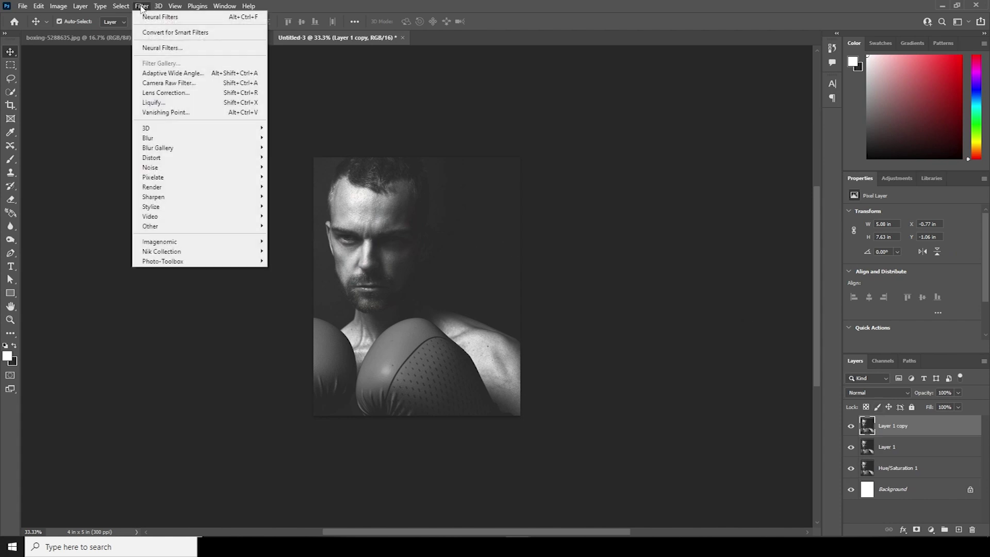
{"action": "mouse_move", "coordinate": [169, 150]}
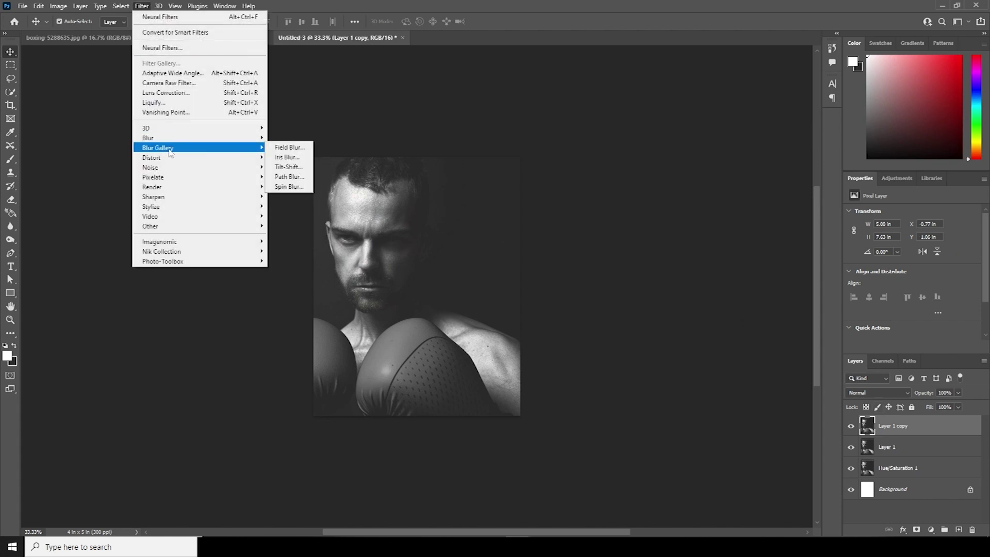
{"action": "left_click", "coordinate": [287, 148]}
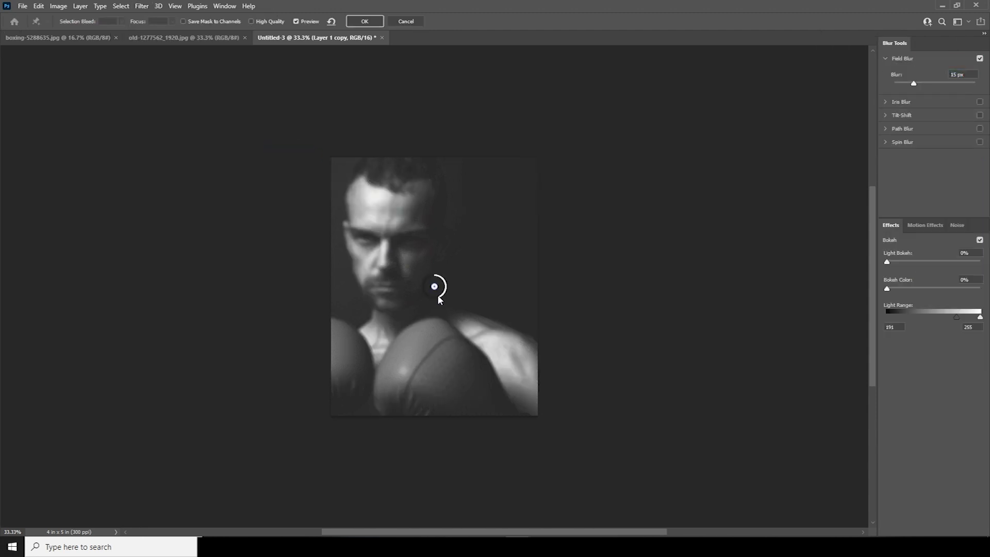
{"action": "left_click", "coordinate": [372, 21]}
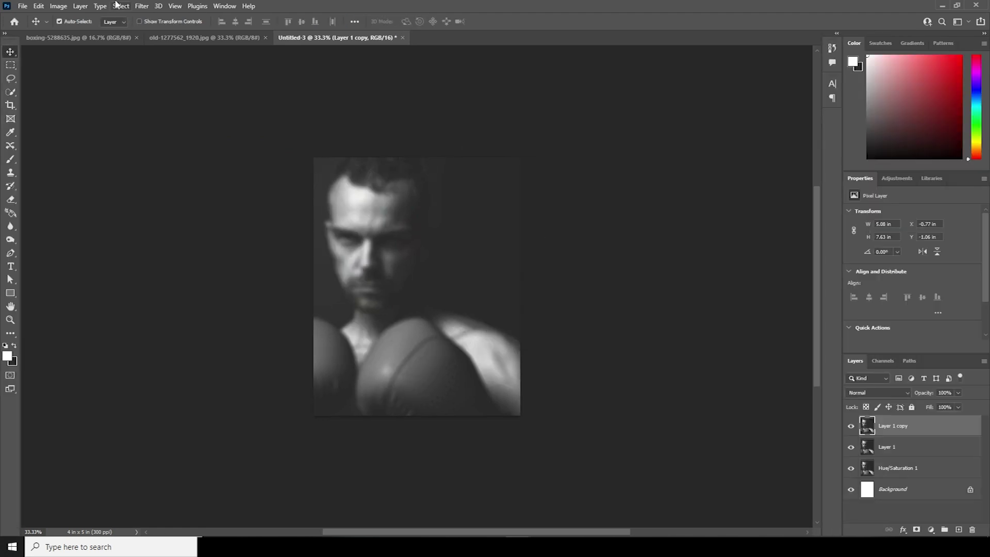
Step: Apply a Motion Blur to the blurred boxer copy with an angle of 68° and a distance of 71 pixels
{"action": "left_click", "coordinate": [142, 6]}
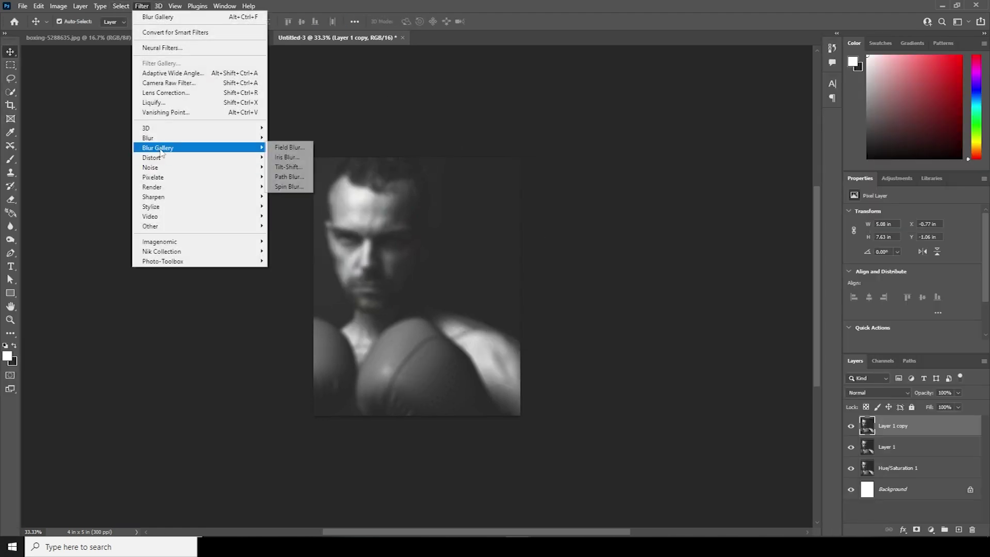
{"action": "mouse_move", "coordinate": [163, 138]}
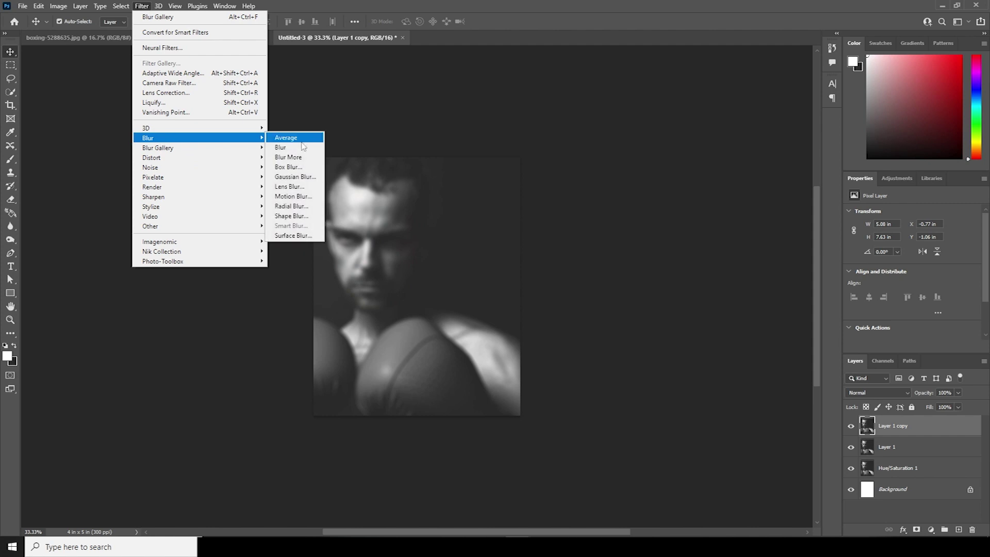
{"action": "left_click", "coordinate": [301, 197]}
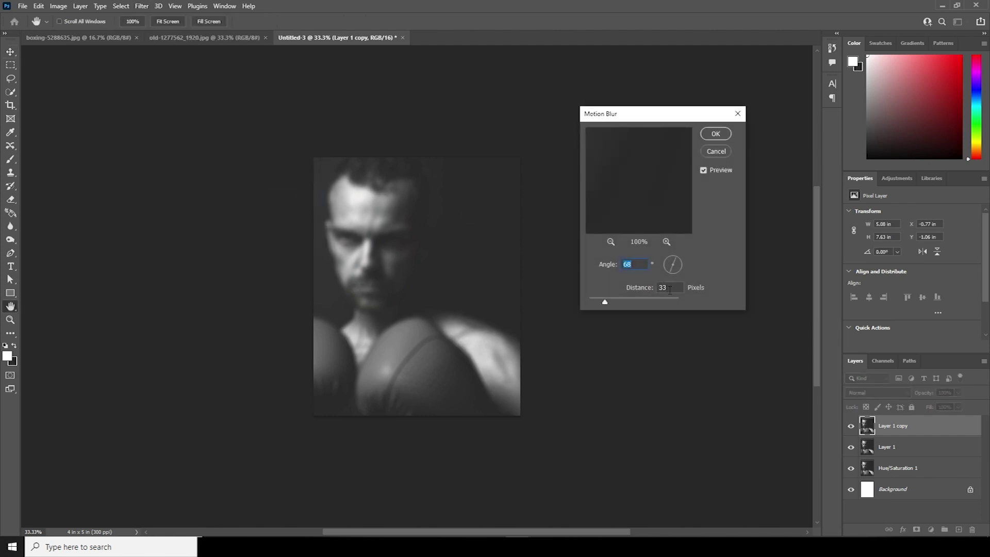
{"action": "left_click_drag", "start_coordinate": [604, 302], "coordinate": [617, 307]}
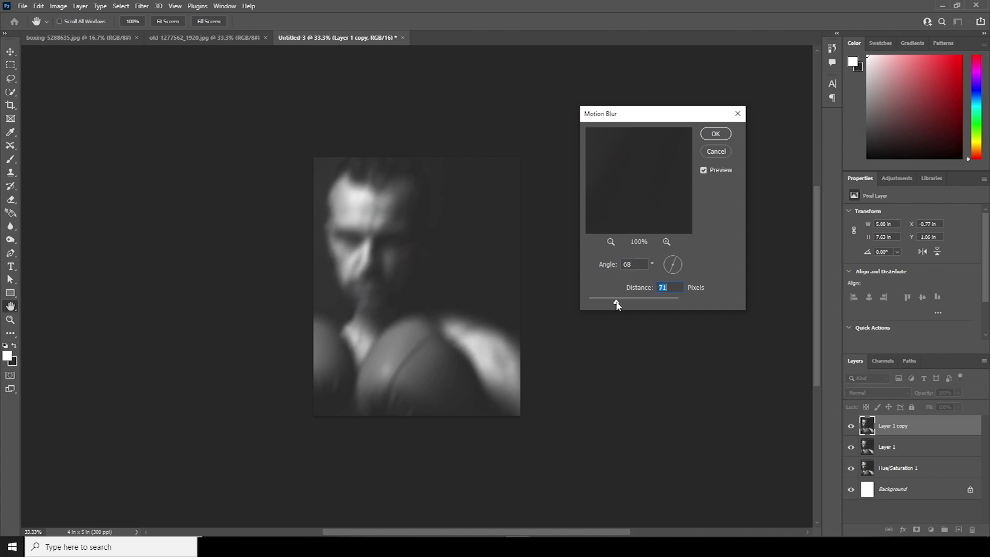
{"action": "left_click", "coordinate": [716, 134]}
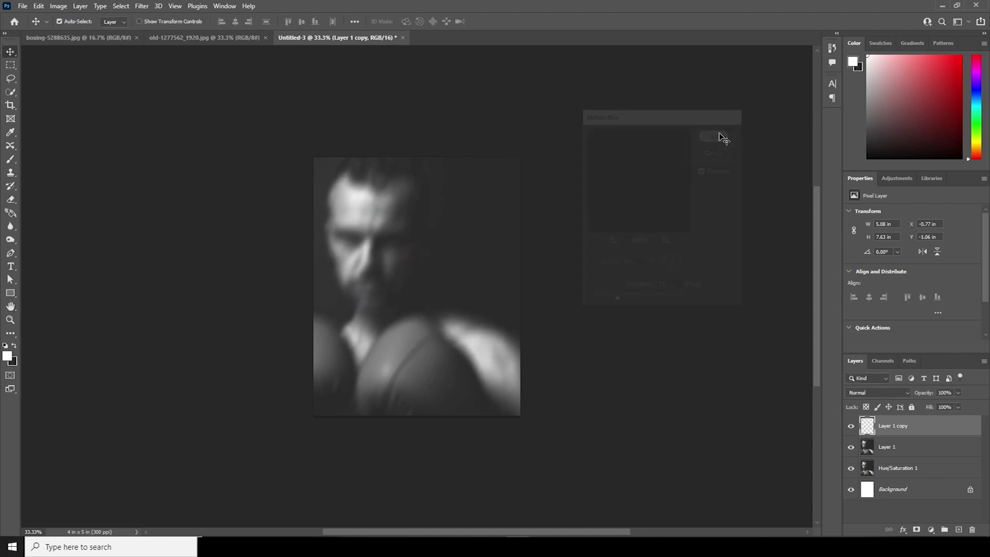
Step: Mask the blurred copy and paint black over the face with an 800 px Soft Round brush at 50% opacity
{"action": "left_click", "coordinate": [916, 529]}
{"action": "key", "text": "b"}
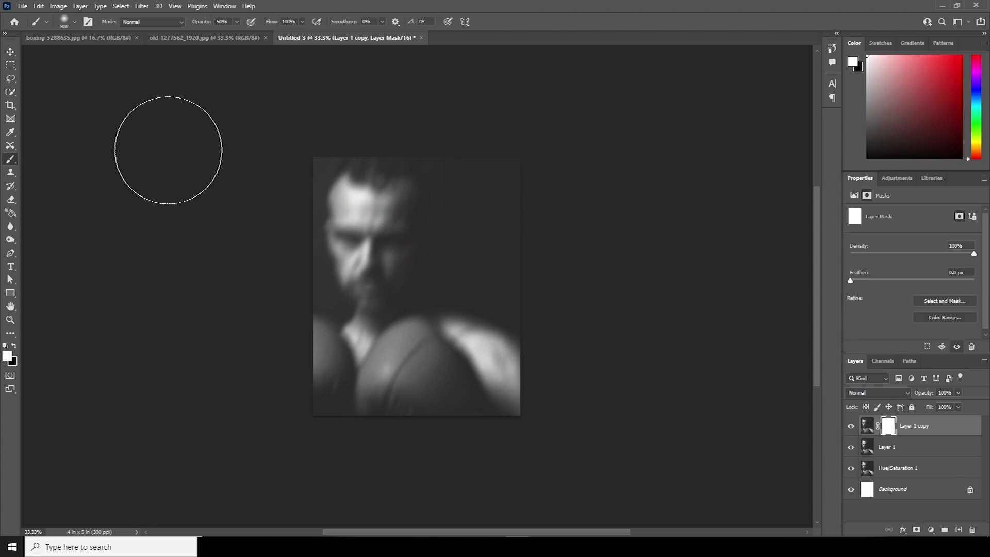
{"action": "left_click", "coordinate": [73, 23]}
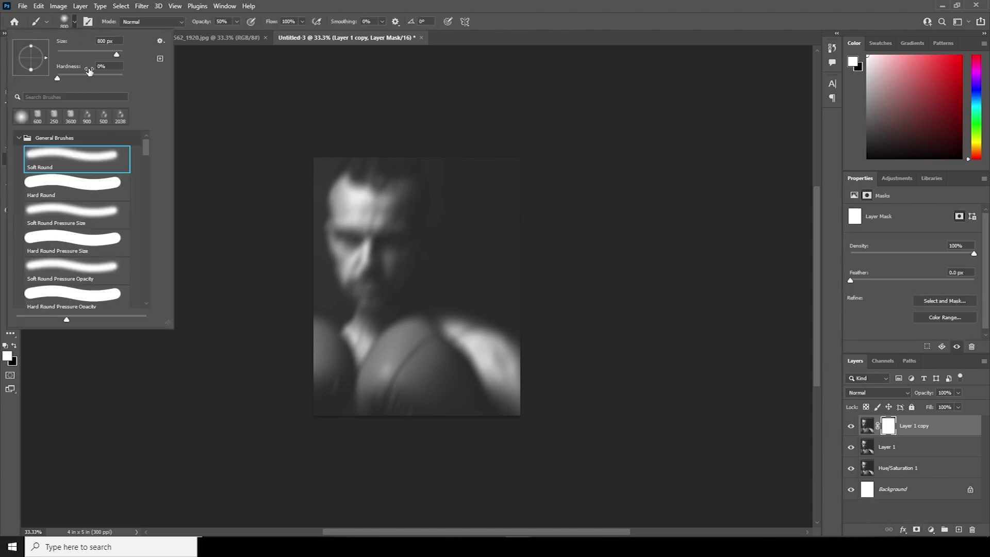
{"action": "double_click", "coordinate": [94, 159]}
{"action": "left_click", "coordinate": [15, 345]}
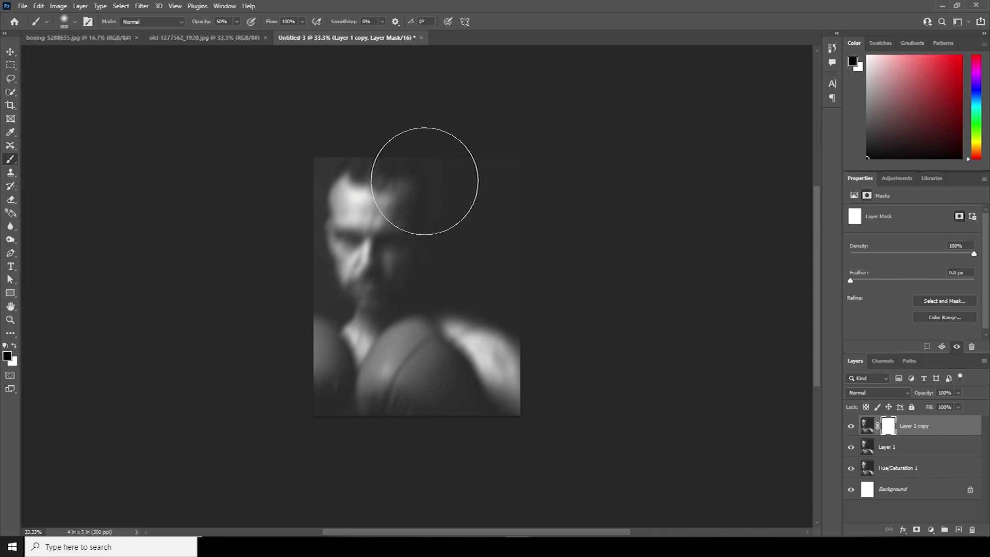
{"action": "mouse_move", "coordinate": [425, 181]}
{"action": "left_mouse_down"}
{"action": "mouse_move", "coordinate": [414, 250]}
{"action": "mouse_move", "coordinate": [410, 241]}
{"action": "mouse_move", "coordinate": [387, 256]}
{"action": "mouse_move", "coordinate": [366, 240]}
{"action": "mouse_move", "coordinate": [377, 227]}
{"action": "mouse_move", "coordinate": [407, 228]}
{"action": "mouse_move", "coordinate": [419, 245]}
{"action": "mouse_move", "coordinate": [426, 228]}
{"action": "mouse_move", "coordinate": [401, 283]}
{"action": "mouse_move", "coordinate": [407, 299]}
{"action": "mouse_move", "coordinate": [465, 309]}
{"action": "mouse_move", "coordinate": [482, 300]}
{"action": "mouse_move", "coordinate": [512, 256]}
{"action": "mouse_move", "coordinate": [382, 330]}
{"action": "mouse_move", "coordinate": [367, 302]}
{"action": "mouse_move", "coordinate": [405, 252]}
{"action": "mouse_move", "coordinate": [370, 186]}
{"action": "mouse_move", "coordinate": [399, 209]}
{"action": "mouse_move", "coordinate": [396, 253]}
{"action": "mouse_move", "coordinate": [387, 246]}
{"action": "mouse_move", "coordinate": [395, 237]}
{"action": "mouse_move", "coordinate": [309, 261]}
{"action": "left_mouse_up"}
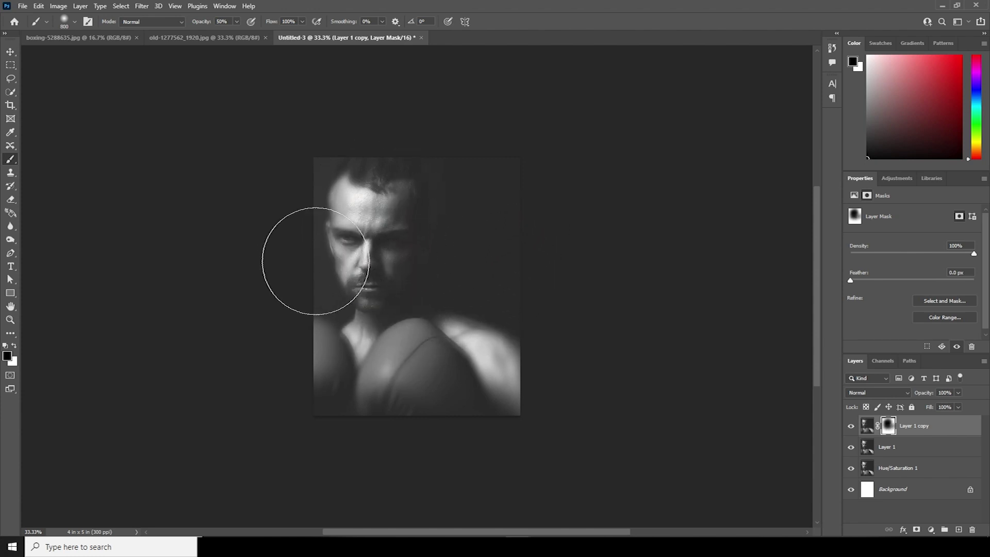
Step: Paint white on the mask at 13% brush opacity over the gloves to bring some blur back
{"action": "left_click", "coordinate": [237, 22]}
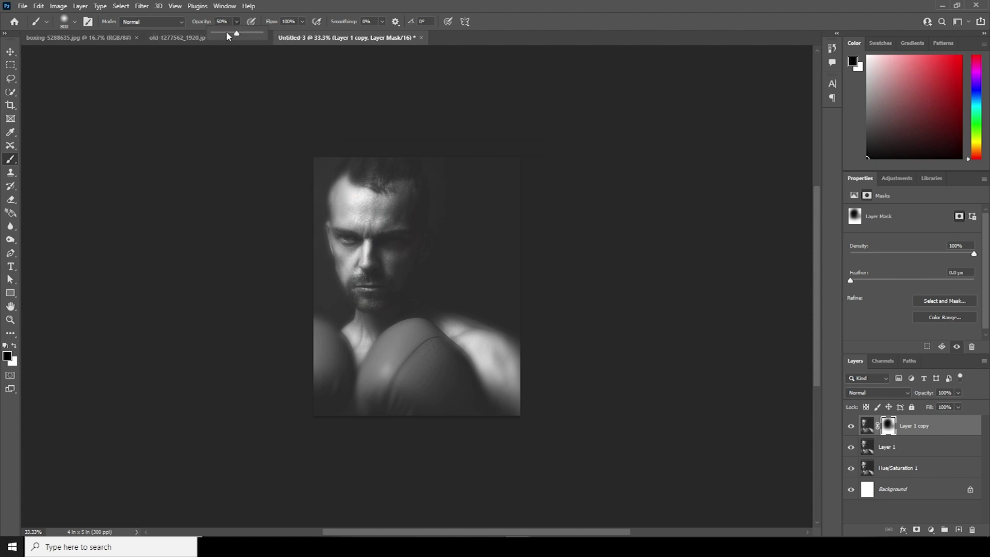
{"action": "left_click", "coordinate": [219, 34]}
{"action": "left_click", "coordinate": [13, 346]}
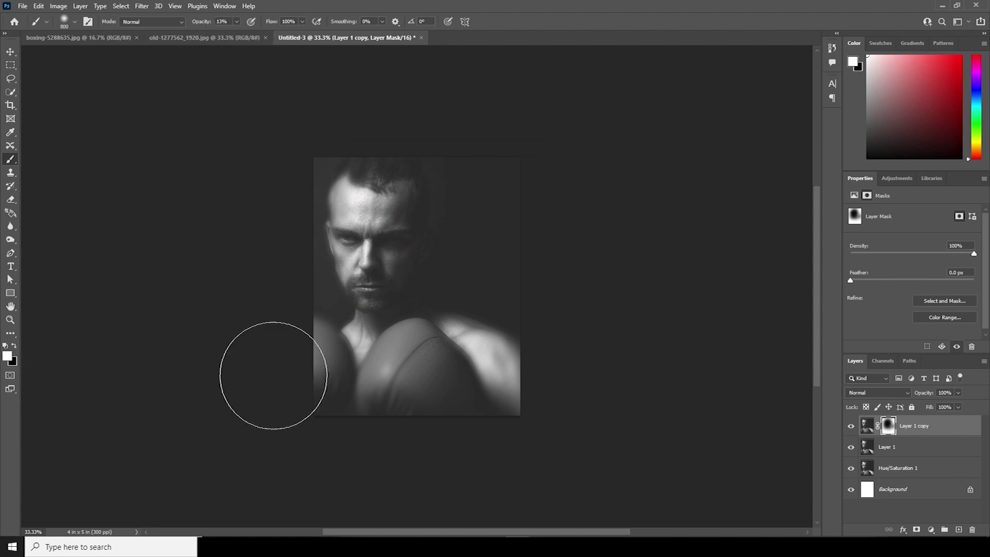
{"action": "mouse_move", "coordinate": [388, 354]}
{"action": "left_mouse_down"}
{"action": "mouse_move", "coordinate": [311, 345]}
{"action": "mouse_move", "coordinate": [377, 398]}
{"action": "mouse_move", "coordinate": [497, 384]}
{"action": "mouse_move", "coordinate": [528, 402]}
{"action": "mouse_move", "coordinate": [332, 427]}
{"action": "mouse_move", "coordinate": [470, 425]}
{"action": "mouse_move", "coordinate": [498, 346]}
{"action": "mouse_move", "coordinate": [457, 317]}
{"action": "mouse_move", "coordinate": [470, 289]}
{"action": "mouse_move", "coordinate": [475, 339]}
{"action": "mouse_move", "coordinate": [447, 365]}
{"action": "mouse_move", "coordinate": [459, 229]}
{"action": "mouse_move", "coordinate": [586, 265]}
{"action": "mouse_move", "coordinate": [540, 334]}
{"action": "mouse_move", "coordinate": [559, 378]}
{"action": "mouse_move", "coordinate": [505, 394]}
{"action": "mouse_move", "coordinate": [514, 368]}
{"action": "mouse_move", "coordinate": [417, 427]}
{"action": "left_mouse_up"}
Step: Stamp the visible layers into a new layer and group the three boxer layers below it as a hidden group named backup
{"action": "left_click", "coordinate": [867, 428]}
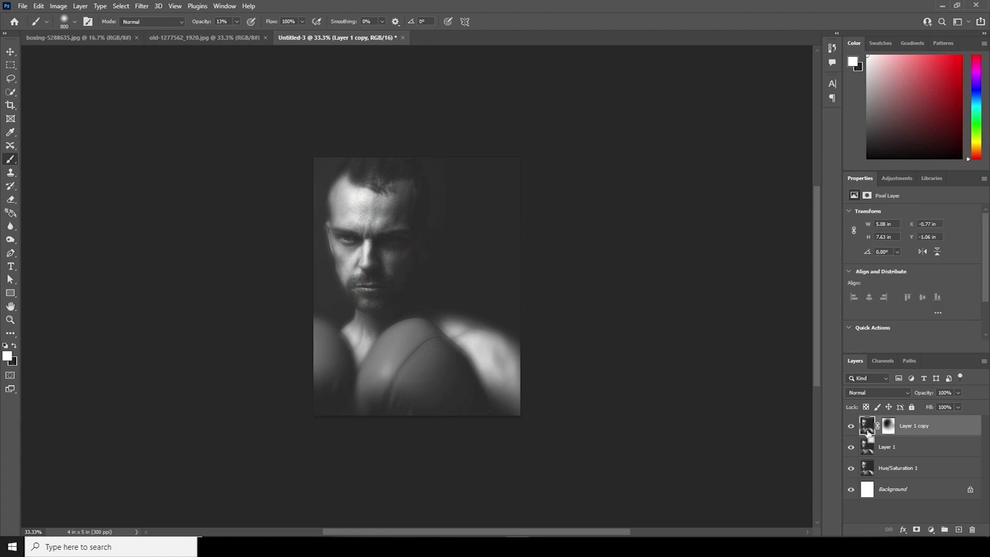
{"action": "key", "text": "ctrl+alt+shift+e"}
{"action": "left_click", "coordinate": [868, 449]}
{"action": "left_click", "coordinate": [866, 484], "text": "shift"}
{"action": "left_click", "coordinate": [869, 448]}
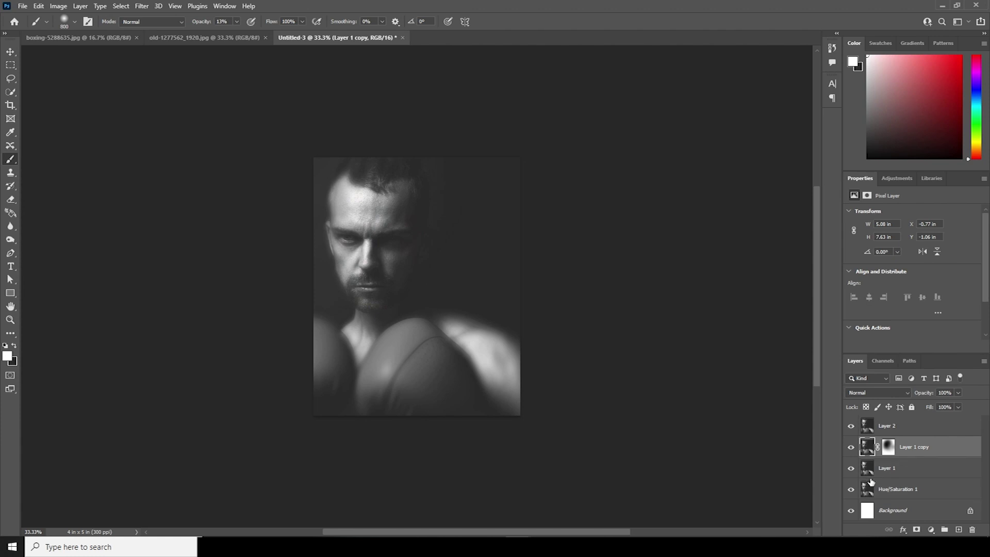
{"action": "left_click", "coordinate": [870, 491], "text": "shift"}
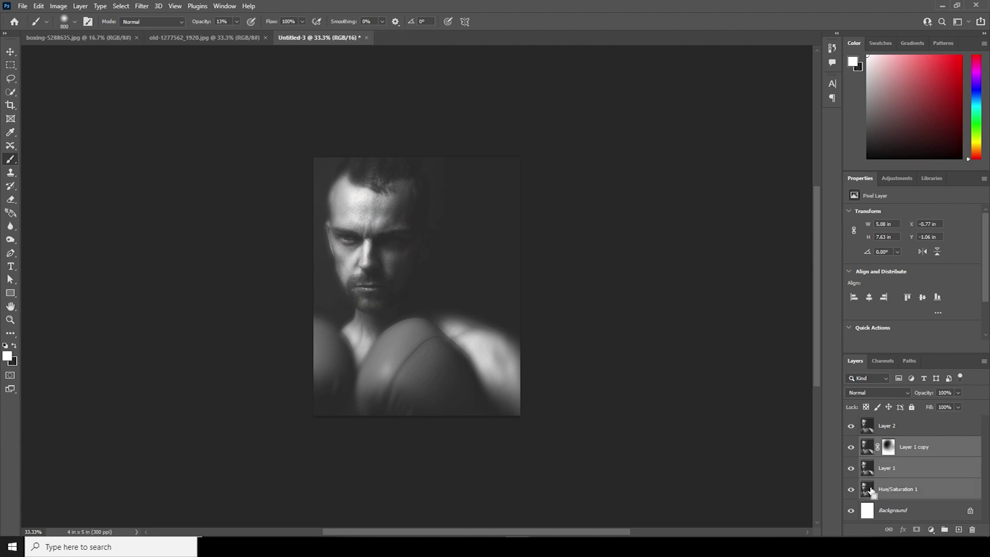
{"action": "key", "text": "ctrl+g"}
{"action": "double_click", "coordinate": [890, 443]}
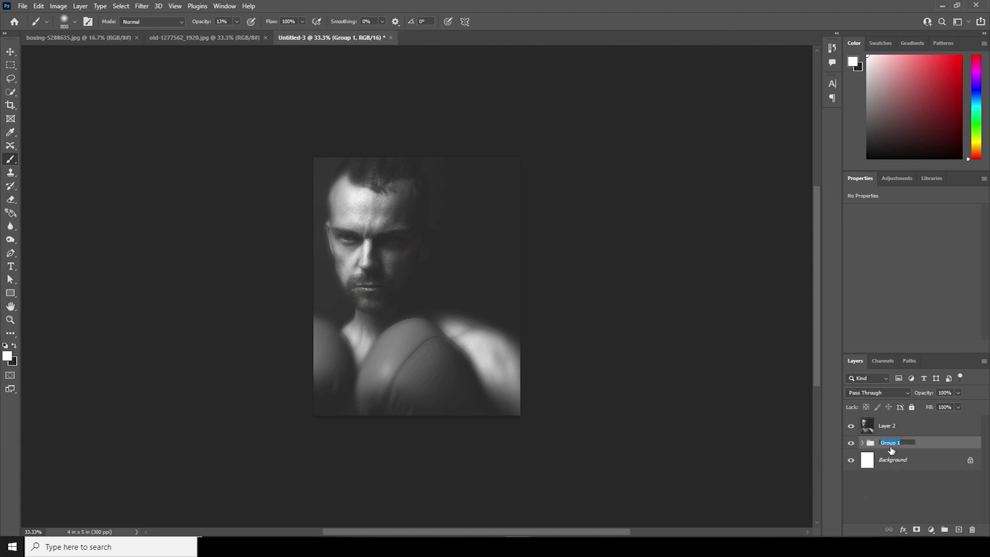
{"action": "type", "text": "backup"}
{"action": "left_click", "coordinate": [881, 462]}
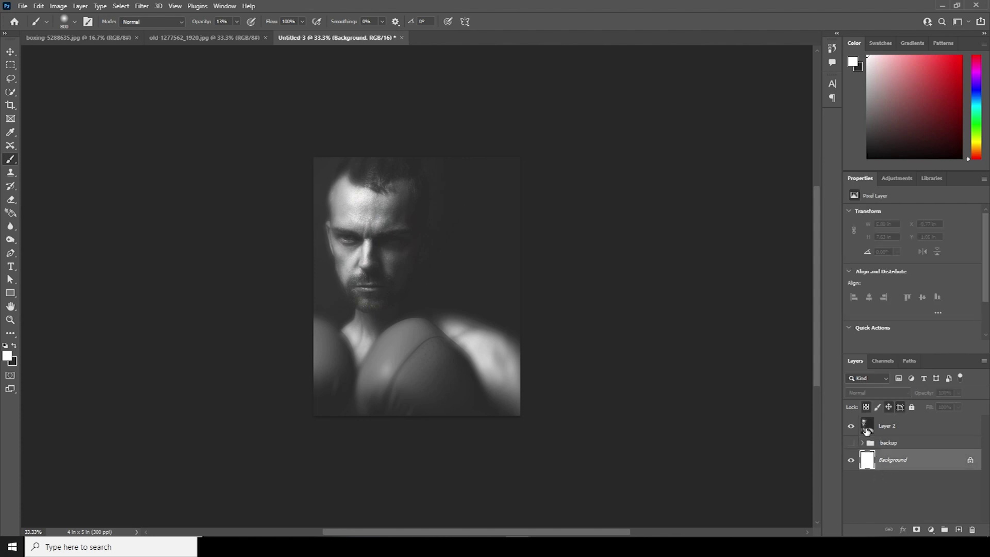
Step: Duplicate the stamped boxer layer and convert the document to 8 Bits/Channel
{"action": "left_click", "coordinate": [868, 427]}
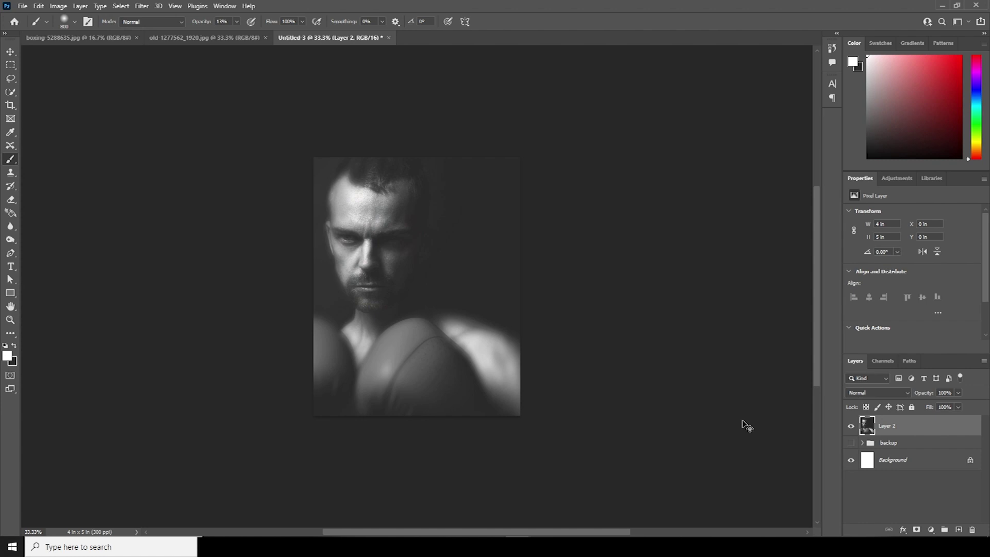
{"action": "key", "text": "ctrl+j"}
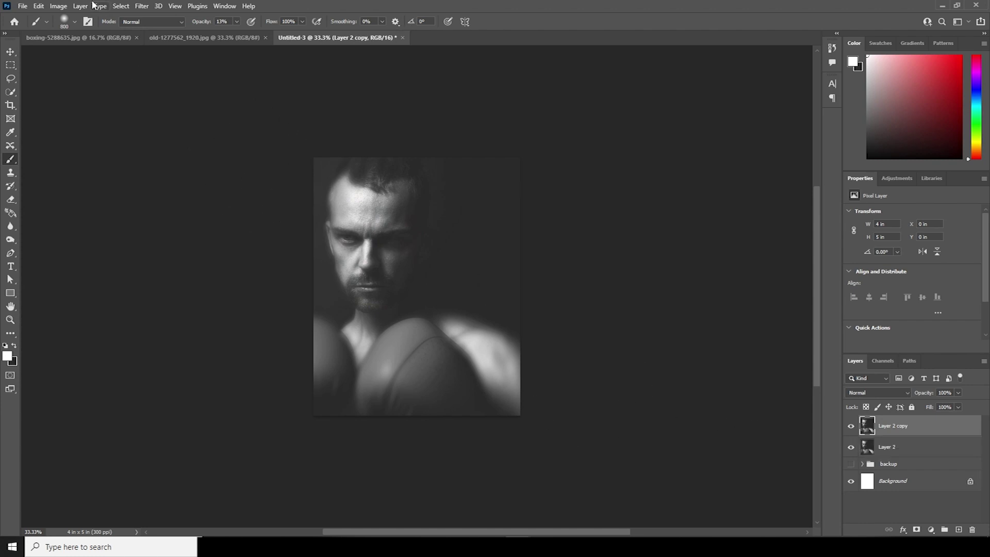
{"action": "left_click", "coordinate": [58, 8]}
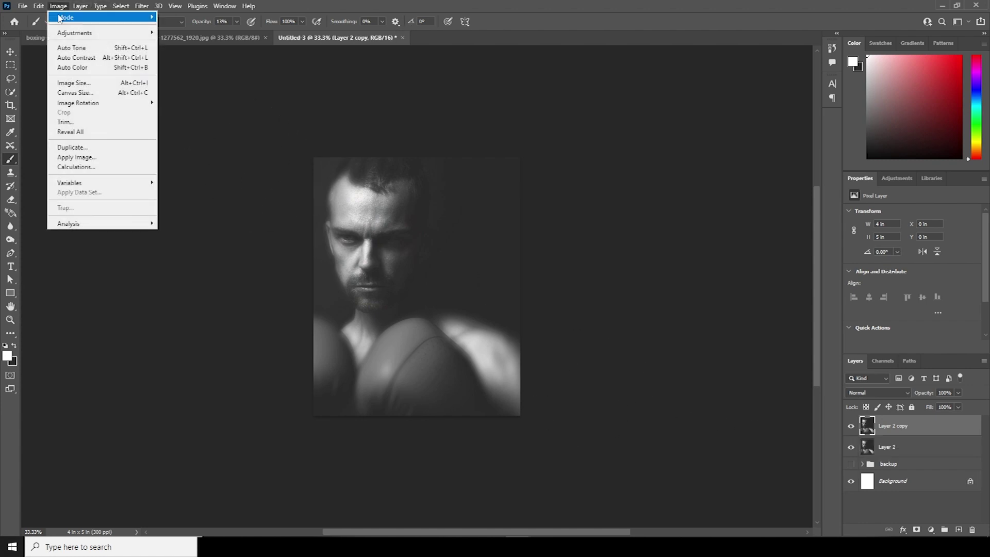
{"action": "mouse_move", "coordinate": [68, 21]}
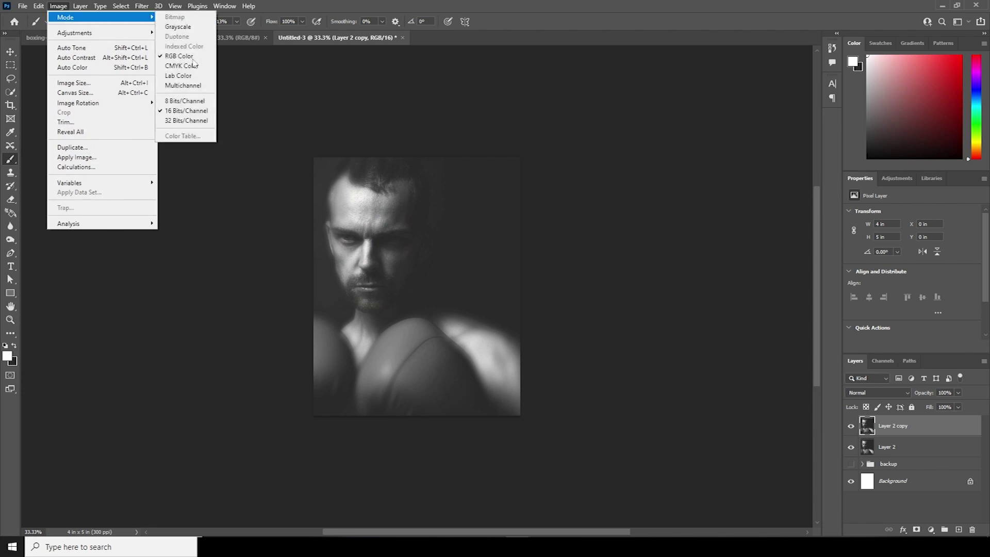
{"action": "left_click", "coordinate": [190, 98]}
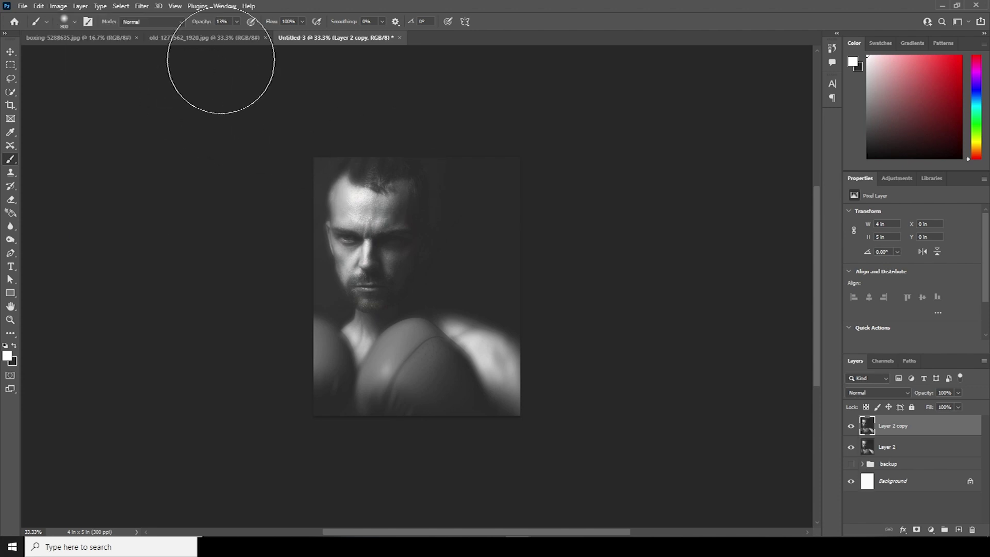
Step: Apply the Diffuse Glow filter to the duplicated layer with graininess 4 and a fine-tuned glow amount
{"action": "left_click", "coordinate": [142, 6]}
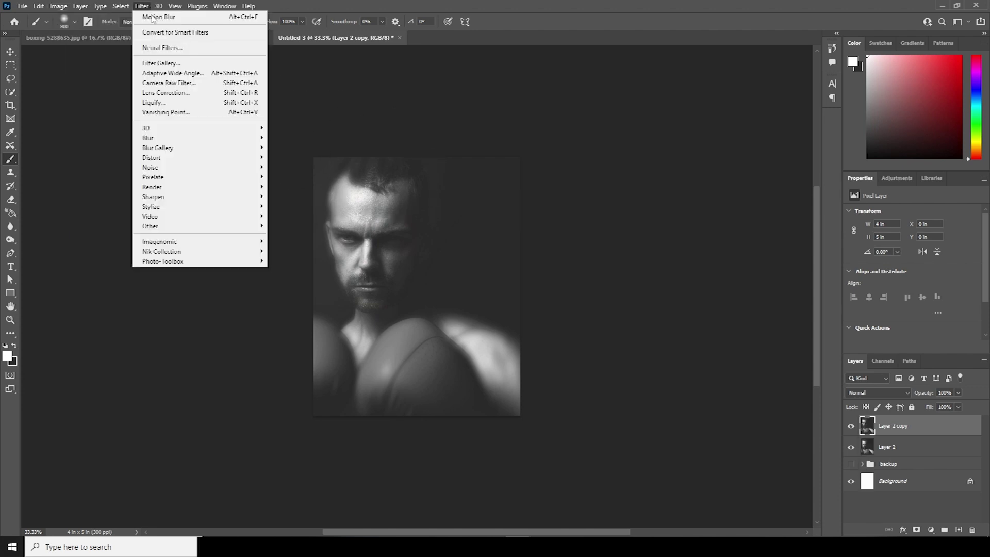
{"action": "left_click", "coordinate": [166, 64]}
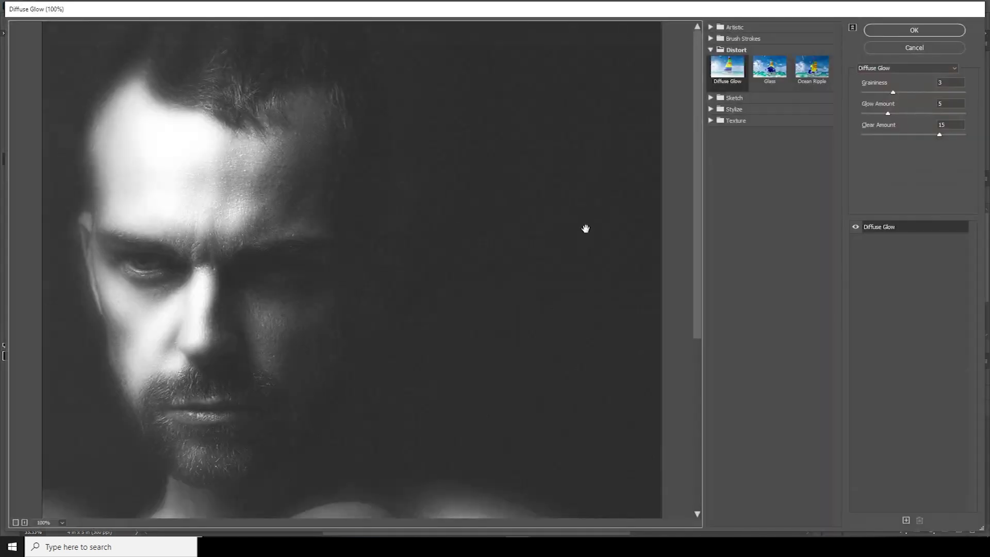
{"action": "left_click", "coordinate": [729, 84]}
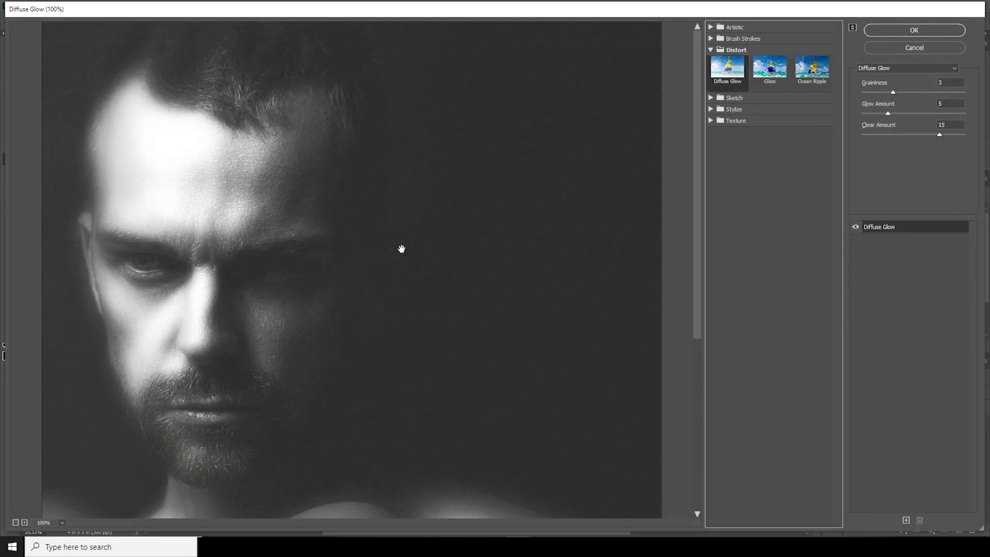
{"action": "key", "text": "ctrl+minus"}
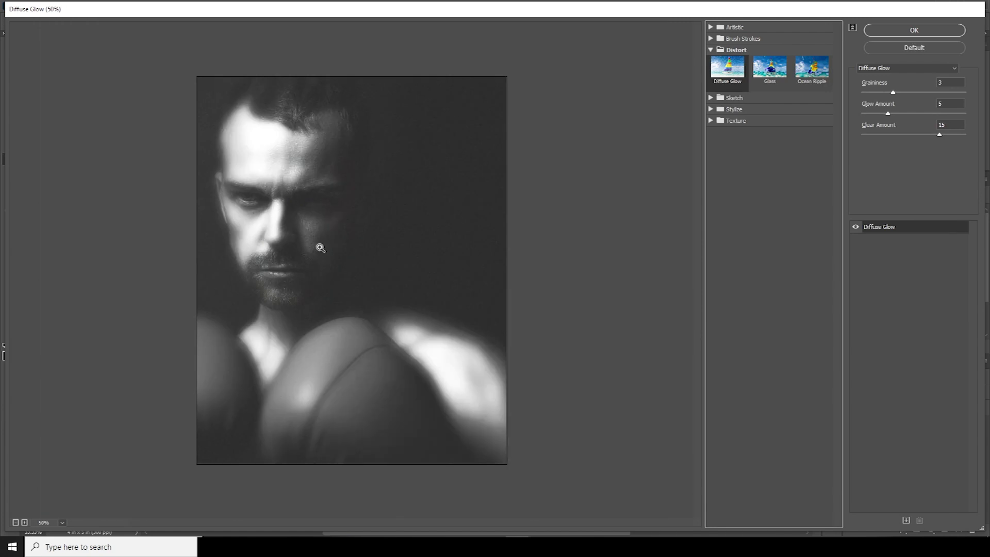
{"action": "left_click", "coordinate": [903, 93]}
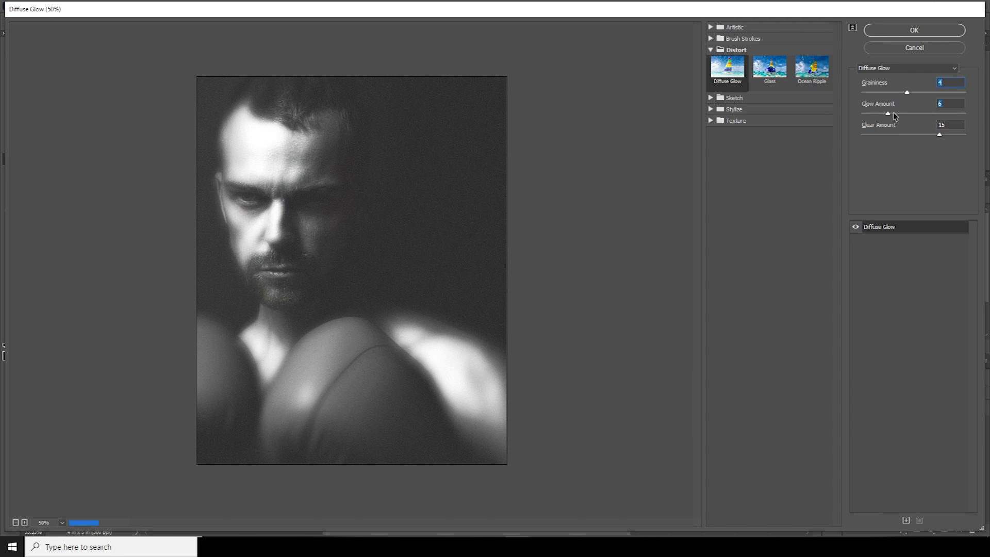
{"action": "left_click", "coordinate": [894, 114]}
{"action": "left_click_drag", "start_coordinate": [897, 114], "coordinate": [886, 114]}
{"action": "left_click", "coordinate": [895, 31]}
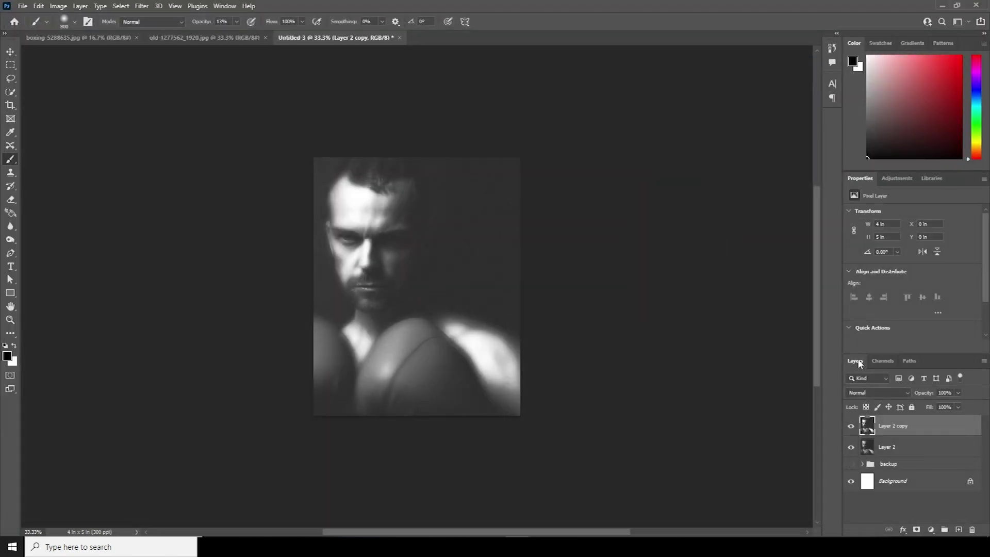
Step: Add stacked white text layers TOUGHER, STRONGER, AND and READY FOR ANY CHALLANGE in Alternate Gothic No2 D, with TOUGHER at 60 pt
{"action": "key", "text": "ctrl+plus"}
{"action": "key", "text": "ctrl+minus"}
{"action": "left_click", "coordinate": [11, 266]}
{"action": "left_click", "coordinate": [421, 260]}
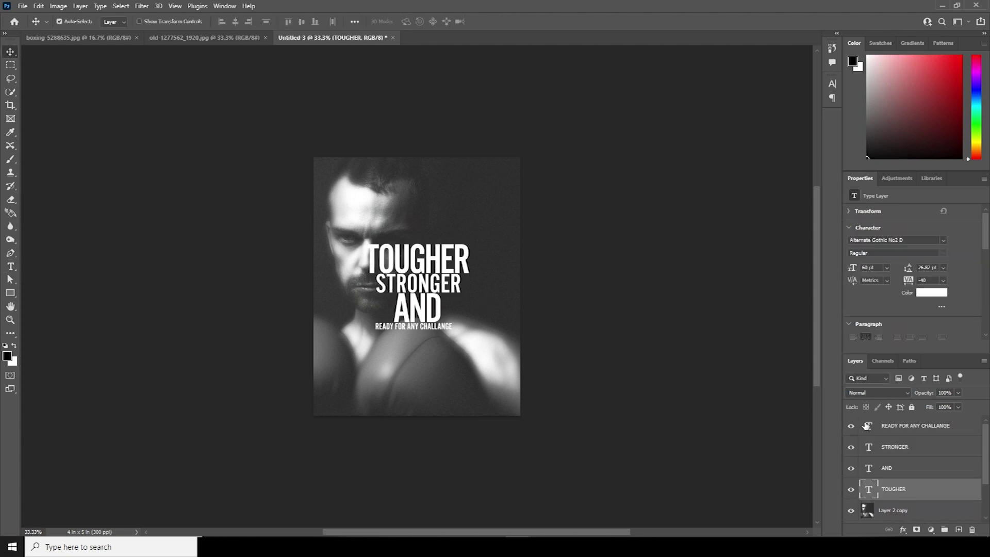
Step: Move the four text layers together to the right, beside the boxer's face, about 0.56 in across and 0.09 in down
{"action": "left_click", "coordinate": [866, 425], "text": "shift"}
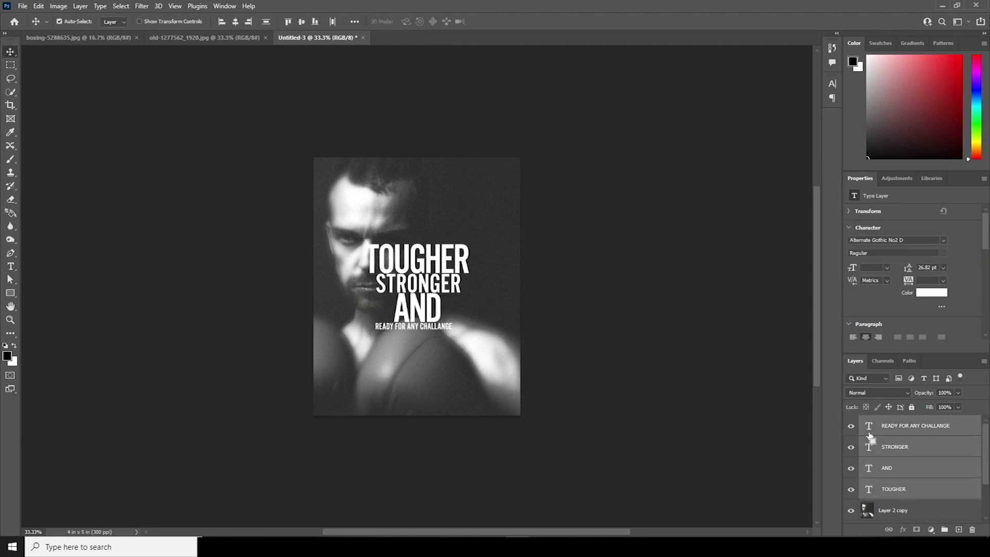
{"action": "key", "text": "ctrl+t"}
{"action": "left_click_drag", "start_coordinate": [419, 287], "coordinate": [448, 291]}
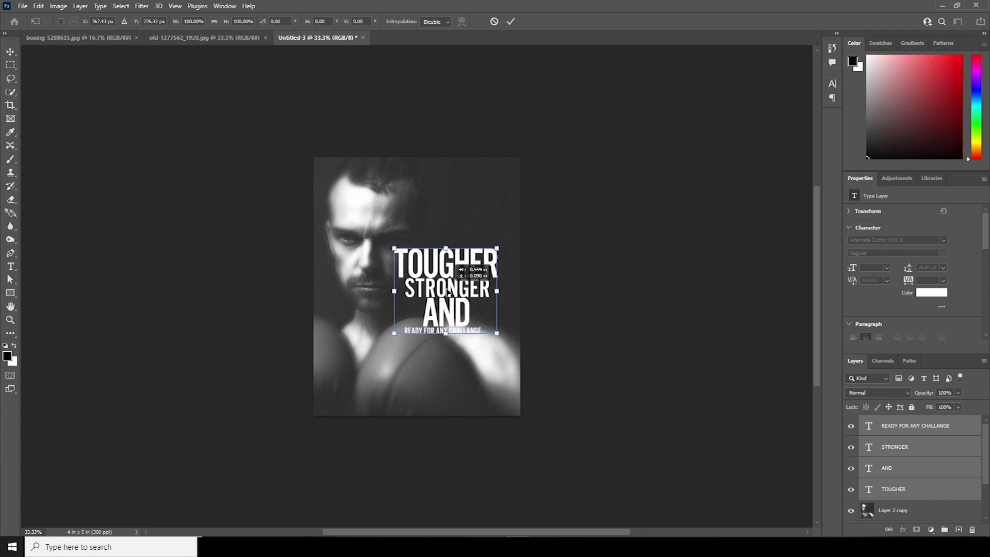
{"action": "left_click_drag", "start_coordinate": [447, 292], "coordinate": [447, 293]}
{"action": "key", "text": "Return"}
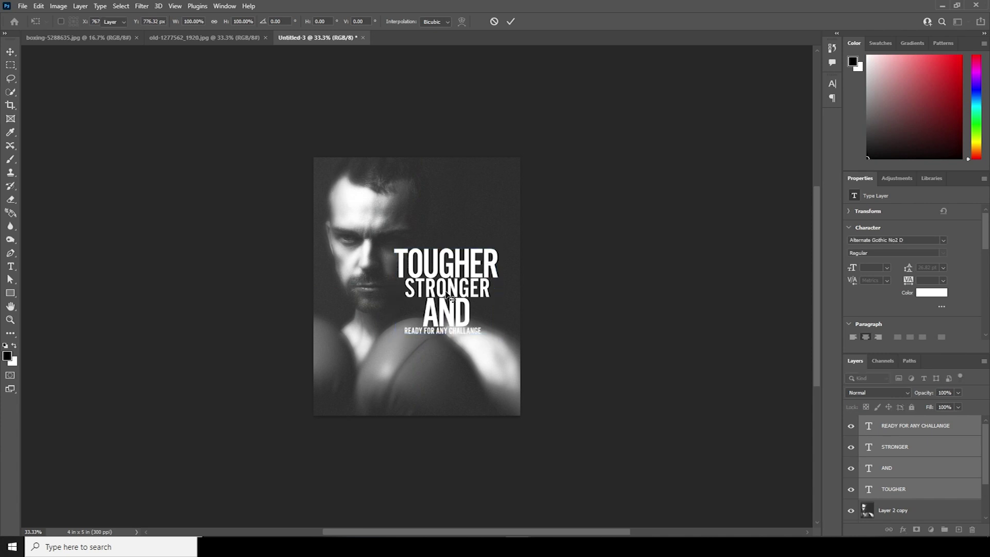
Step: Add a small text layer reading A HISTORIC over the boxer's forehead and select all its text
{"action": "left_click", "coordinate": [10, 266]}
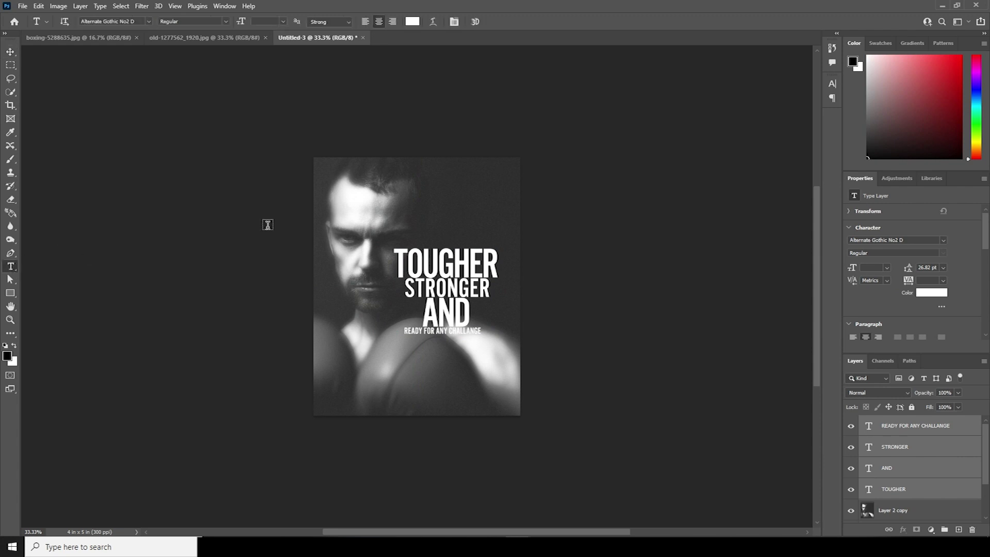
{"action": "left_click", "coordinate": [332, 199]}
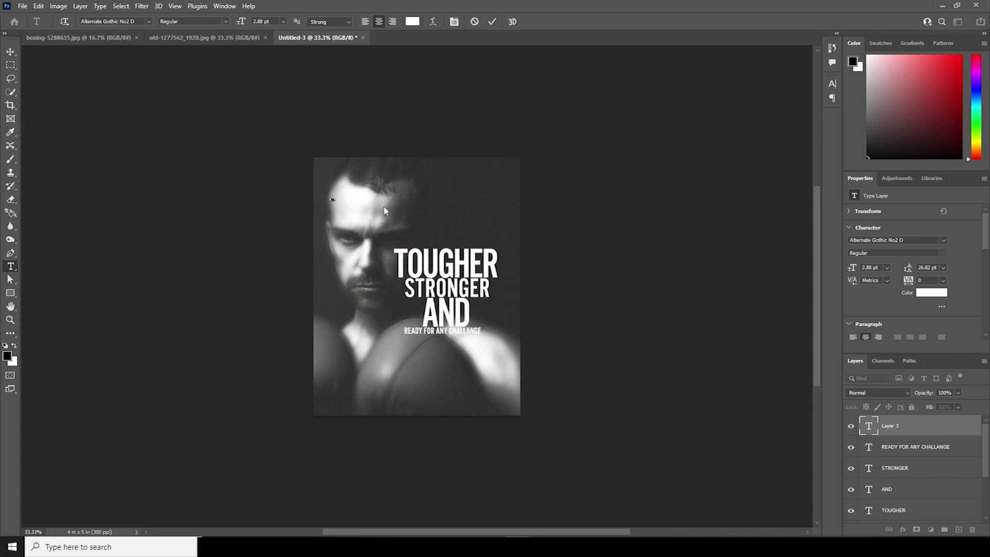
{"action": "left_click", "coordinate": [870, 428]}
{"action": "double_click", "coordinate": [870, 428]}
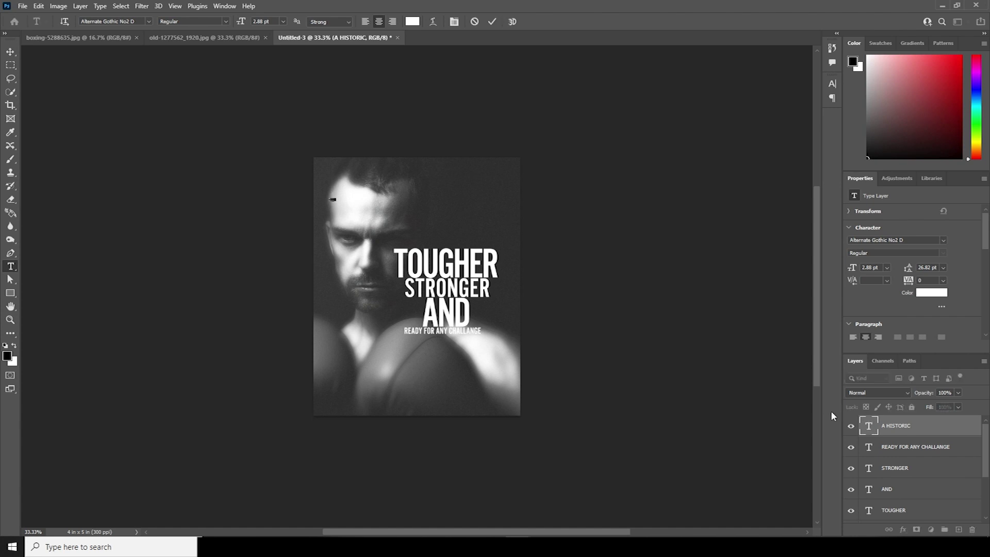
Step: Format the A HISTORIC text in the Ailerons font at 5 pt with a tracking of 600
{"action": "left_click_drag", "start_coordinate": [880, 267], "coordinate": [808, 266]}
{"action": "key", "text": "Up"}
{"action": "type", "text": "440"}
{"action": "key", "text": "Return"}
{"action": "left_click", "coordinate": [943, 239]}
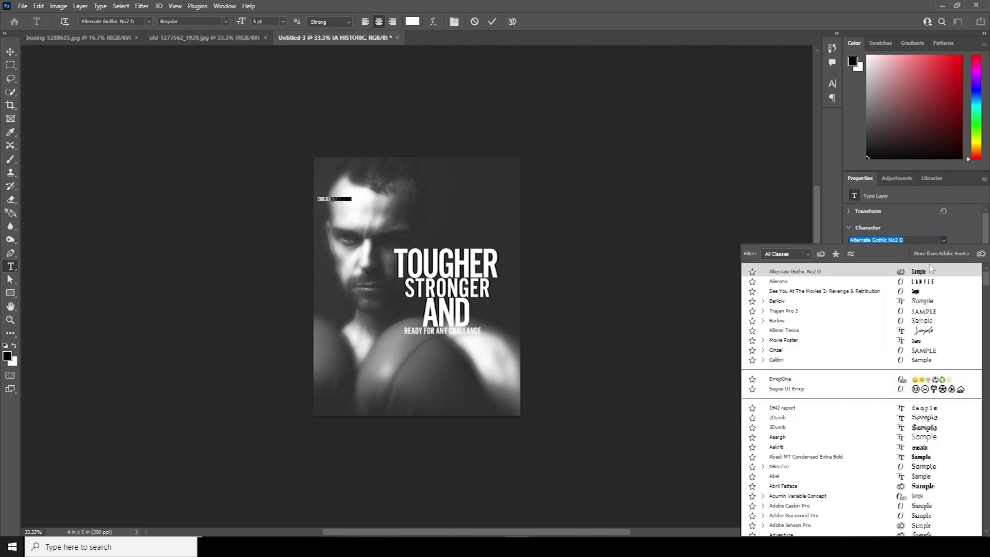
{"action": "left_click", "coordinate": [927, 284]}
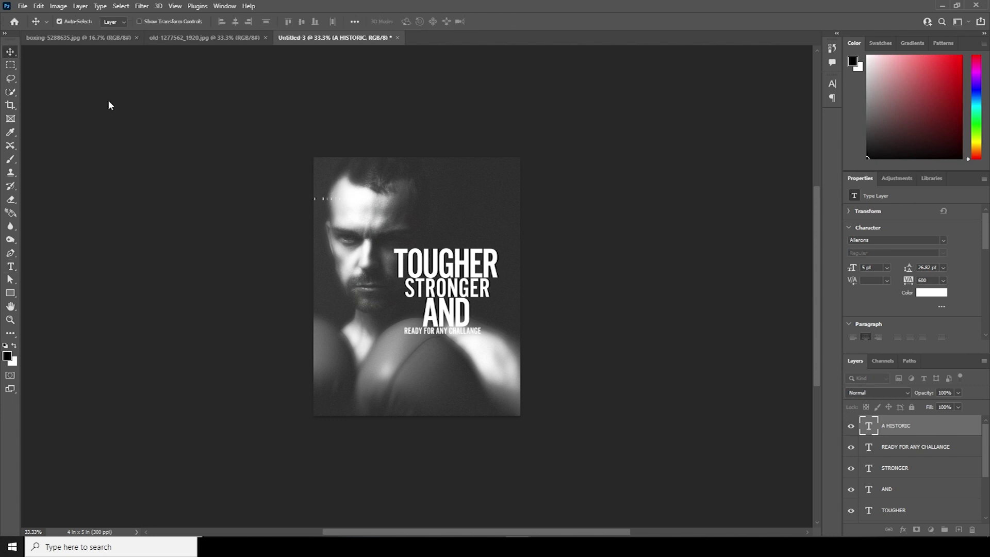
Step: Move the GAME, THAT WILL CREATE A HISTORY and A HISTORIC text layers together about 0.12 in down
{"action": "left_click_drag", "start_coordinate": [380, 326], "coordinate": [380, 333]}
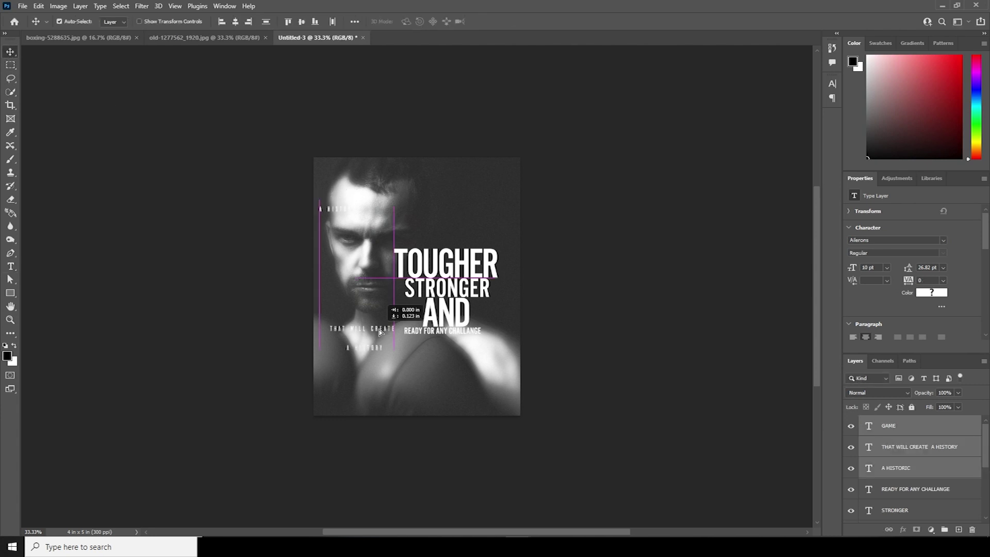
{"action": "left_click", "coordinate": [380, 278]}
Step: Change the text colour of the GAME layer to white (ffffff)
{"action": "left_click", "coordinate": [379, 241]}
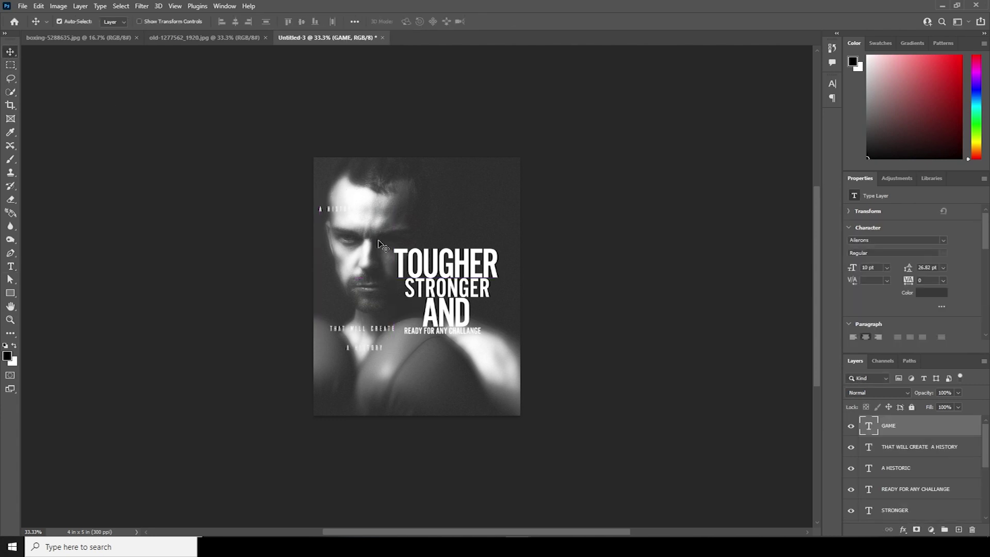
{"action": "double_click", "coordinate": [874, 428]}
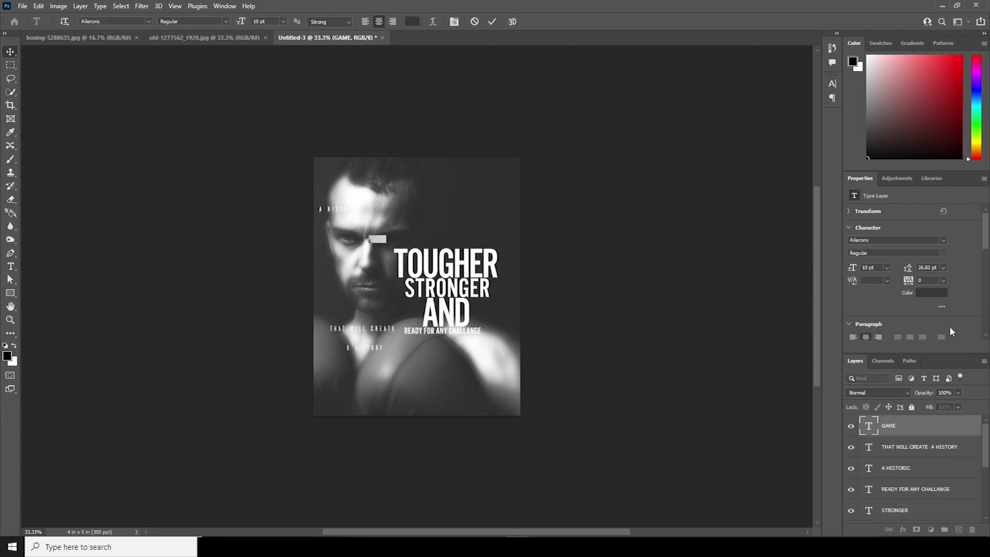
{"action": "left_click", "coordinate": [932, 295]}
{"action": "left_click_drag", "start_coordinate": [728, 251], "coordinate": [635, 136]}
{"action": "left_click", "coordinate": [922, 206]}
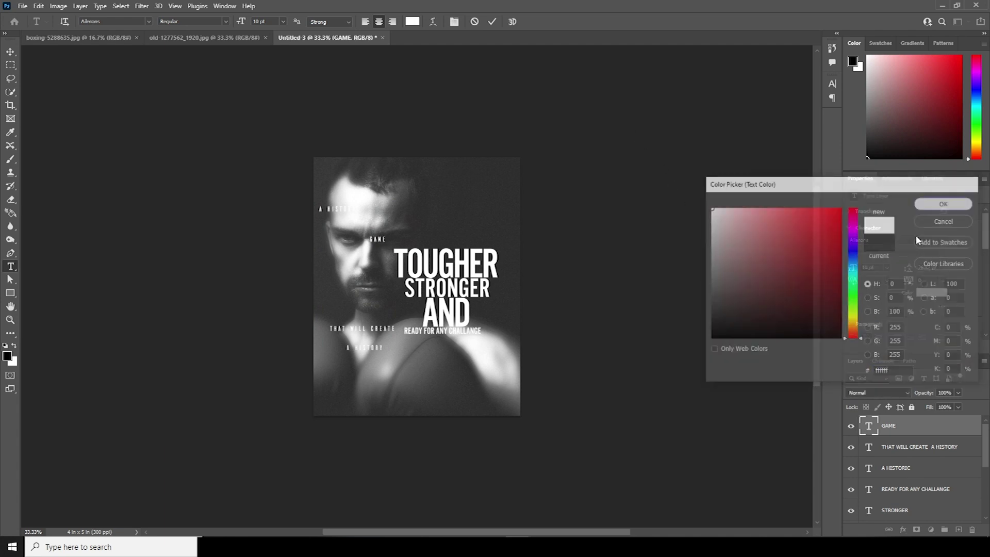
Step: Add a new empty layer directly above Layer 2 copy, beneath all the text layers
{"action": "left_click_drag", "start_coordinate": [985, 457], "coordinate": [986, 494]}
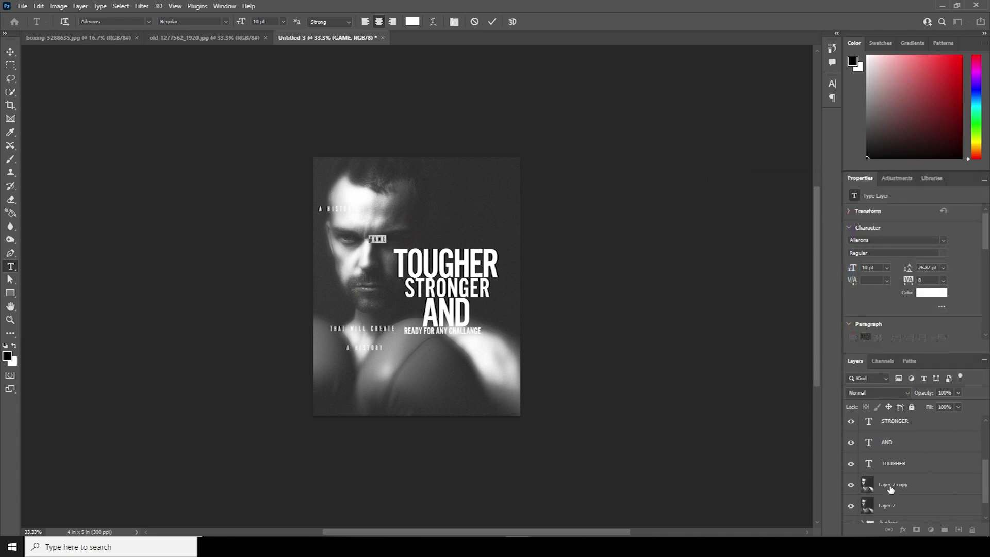
{"action": "left_click", "coordinate": [890, 487]}
{"action": "key", "text": "v"}
{"action": "left_click", "coordinate": [958, 530]}
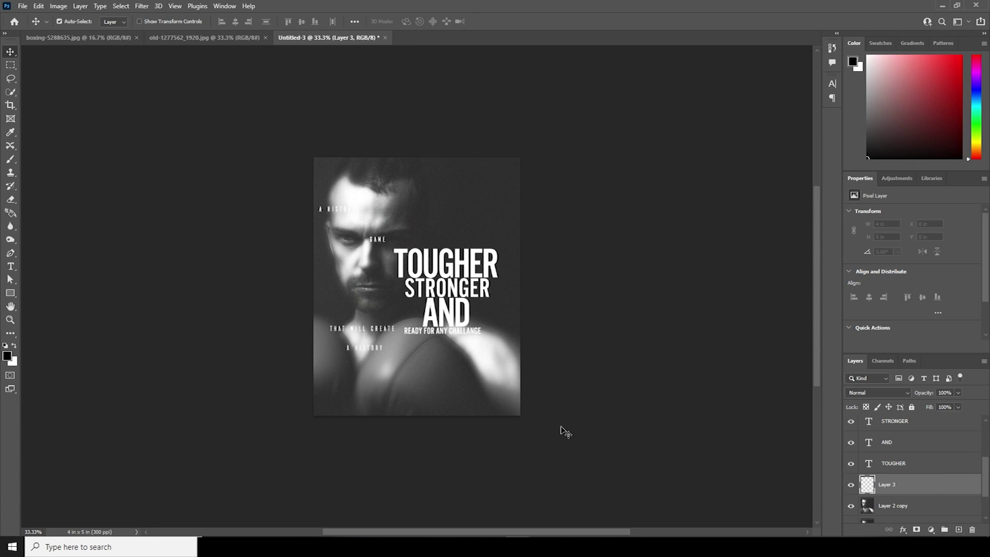
Step: Paint soft black shading around the poster with a 1300 to 1100 px brush at 13% opacity, and lower the layer's opacity to about 65%
{"action": "key", "text": "b"}
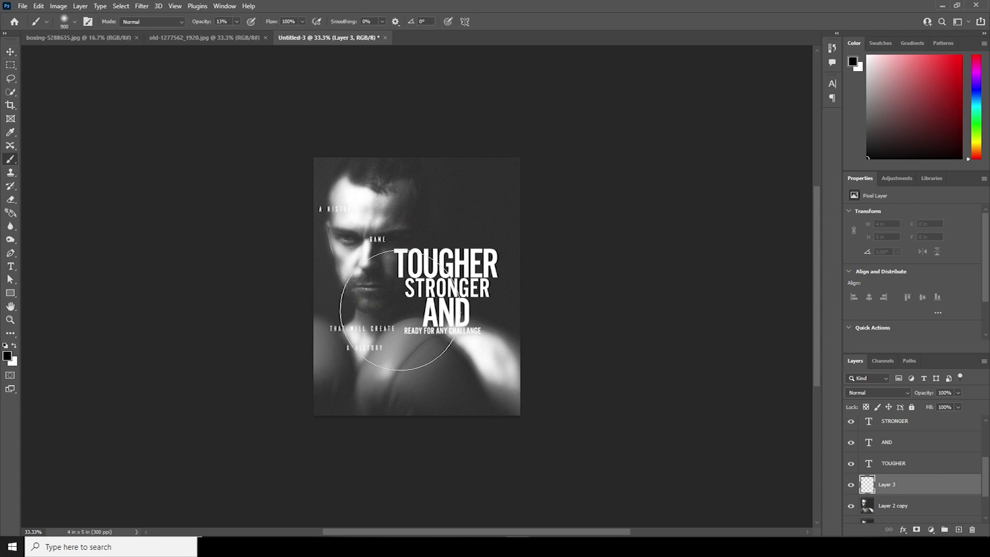
{"action": "key", "text": "bracketright"}
{"action": "key", "text": "bracketright"}
{"action": "key", "text": "bracketright"}
{"action": "key", "text": "bracketright"}
{"action": "left_click", "coordinate": [445, 225]}
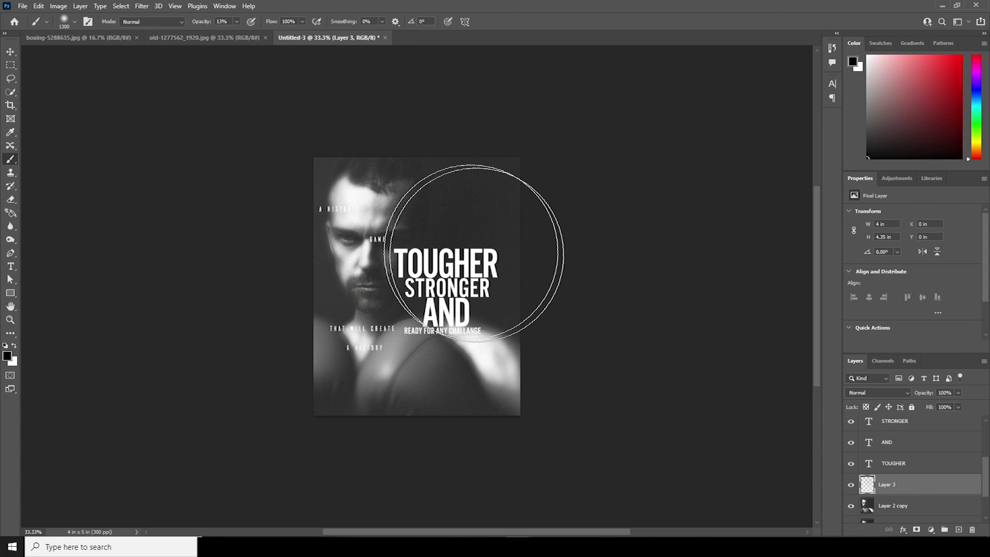
{"action": "key", "text": "bracketleft"}
{"action": "key", "text": "bracketleft"}
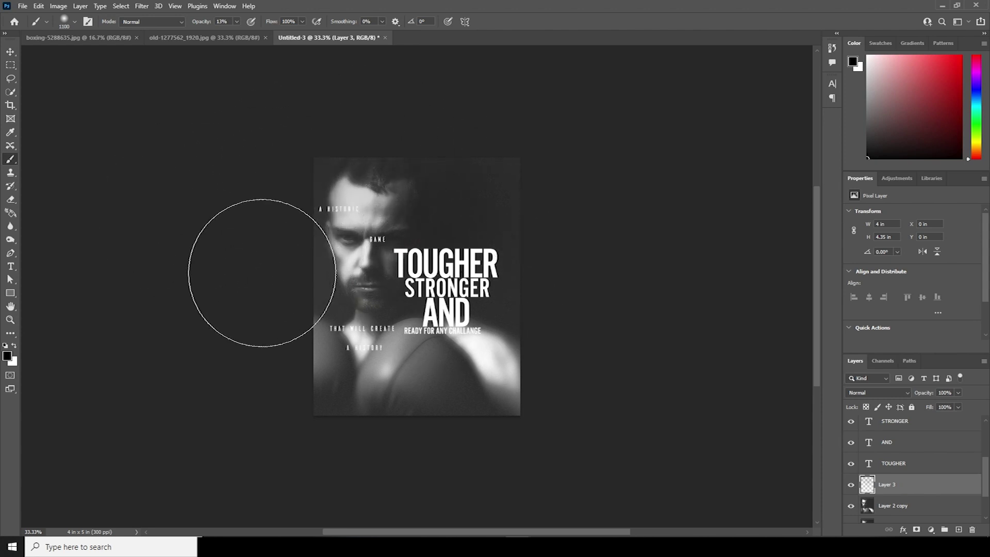
{"action": "mouse_move", "coordinate": [262, 273]}
{"action": "left_mouse_down"}
{"action": "mouse_move", "coordinate": [283, 362]}
{"action": "mouse_move", "coordinate": [416, 393]}
{"action": "mouse_move", "coordinate": [541, 382]}
{"action": "mouse_move", "coordinate": [609, 352]}
{"action": "left_mouse_up"}
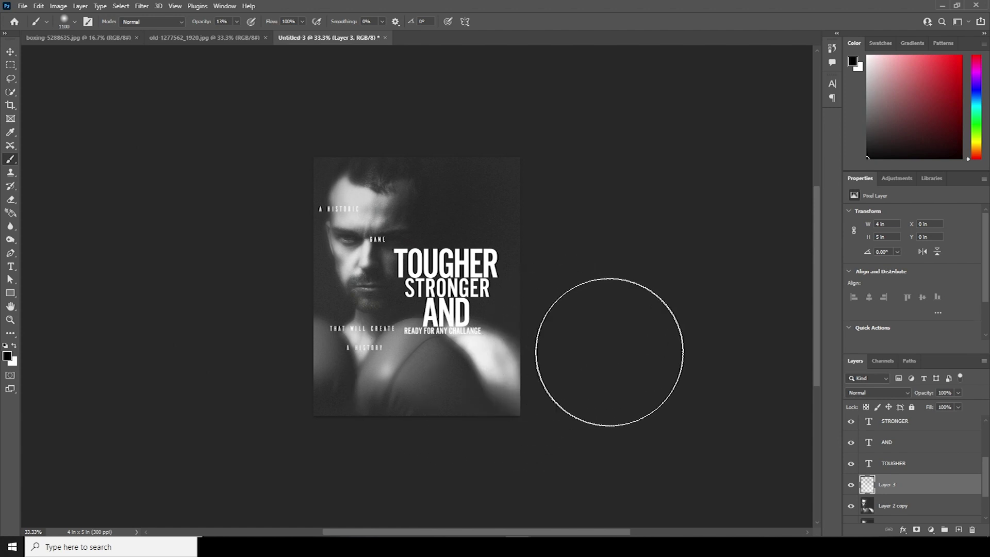
{"action": "left_click", "coordinate": [12, 51]}
{"action": "left_click", "coordinate": [957, 392]}
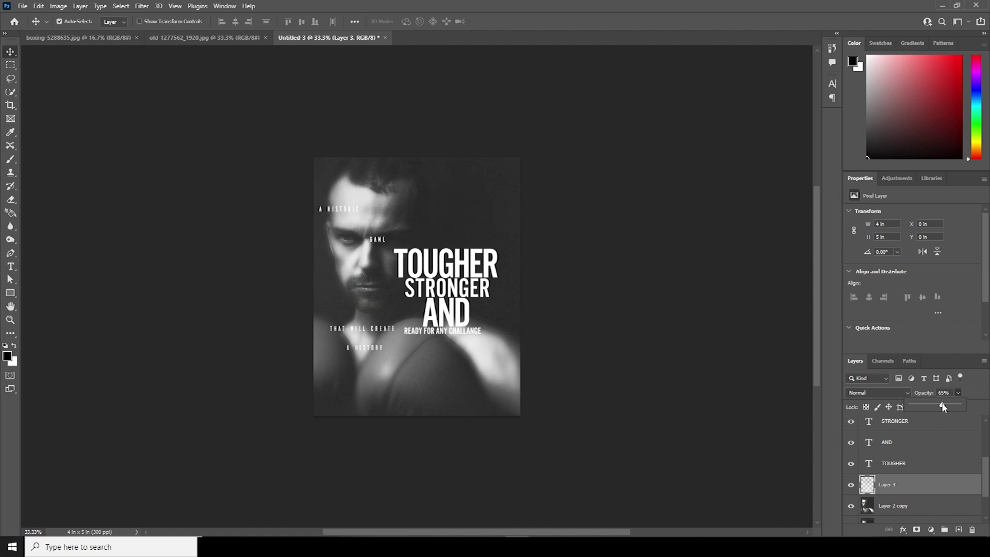
Step: Move THAT WILL CREATE A HISTORY down over the gloves, and shift A HISTORIC and GAME slightly upward on the boxer's face
{"action": "left_click_drag", "start_coordinate": [371, 351], "coordinate": [365, 376]}
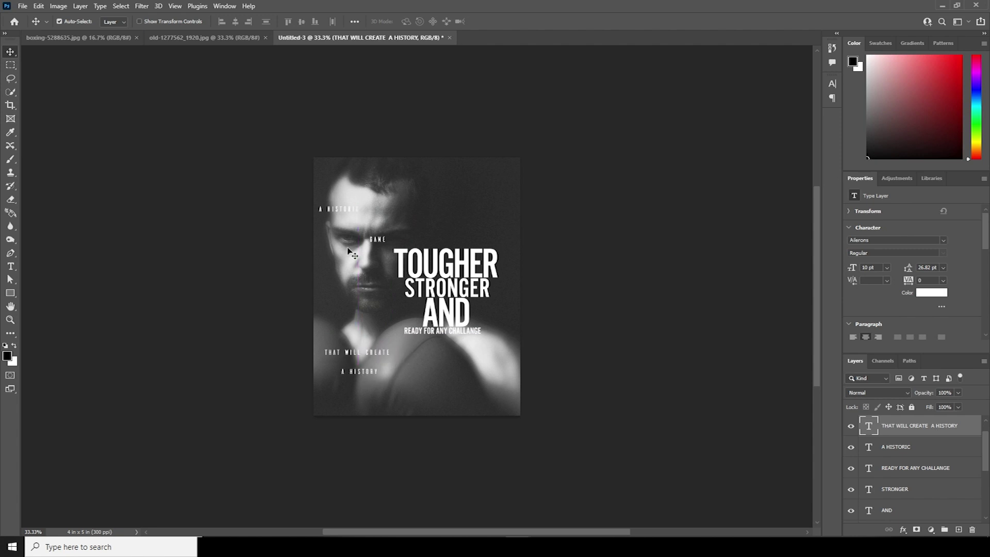
{"action": "left_click", "coordinate": [335, 211]}
{"action": "left_click_drag", "start_coordinate": [335, 211], "coordinate": [342, 204]}
{"action": "mouse_move", "coordinate": [379, 240]}
{"action": "left_mouse_down"}
{"action": "mouse_move", "coordinate": [385, 246]}
{"action": "mouse_move", "coordinate": [376, 229]}
{"action": "left_mouse_up"}
Step: Add a tall lorem ipsum paragraph box over the headline area and set its layer opacity to 46%
{"action": "left_click", "coordinate": [11, 266]}
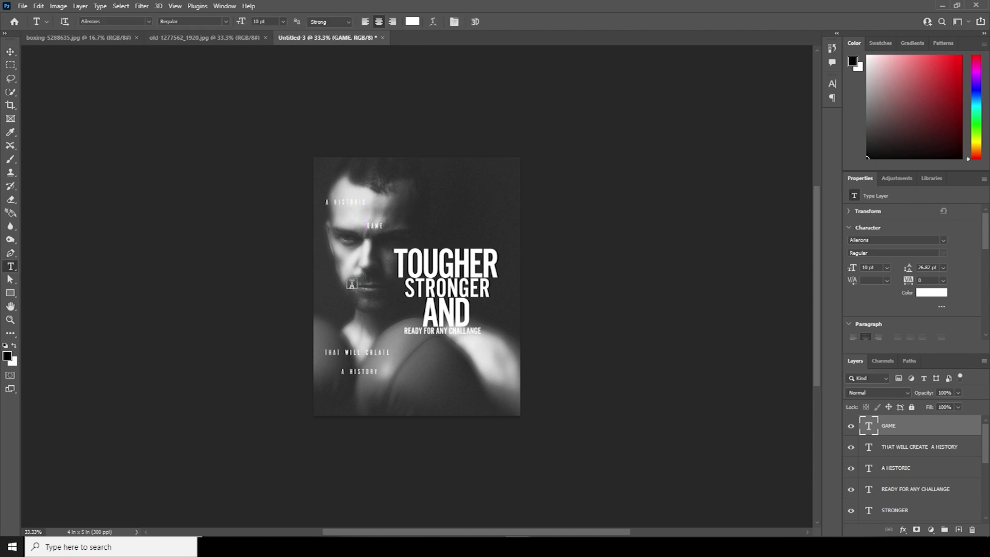
{"action": "left_click_drag", "start_coordinate": [395, 181], "coordinate": [483, 404]}
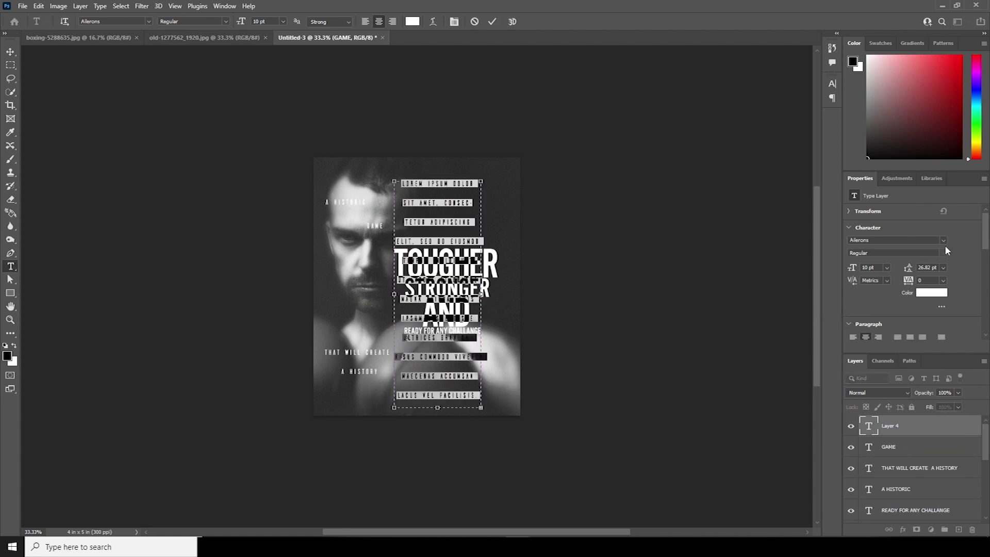
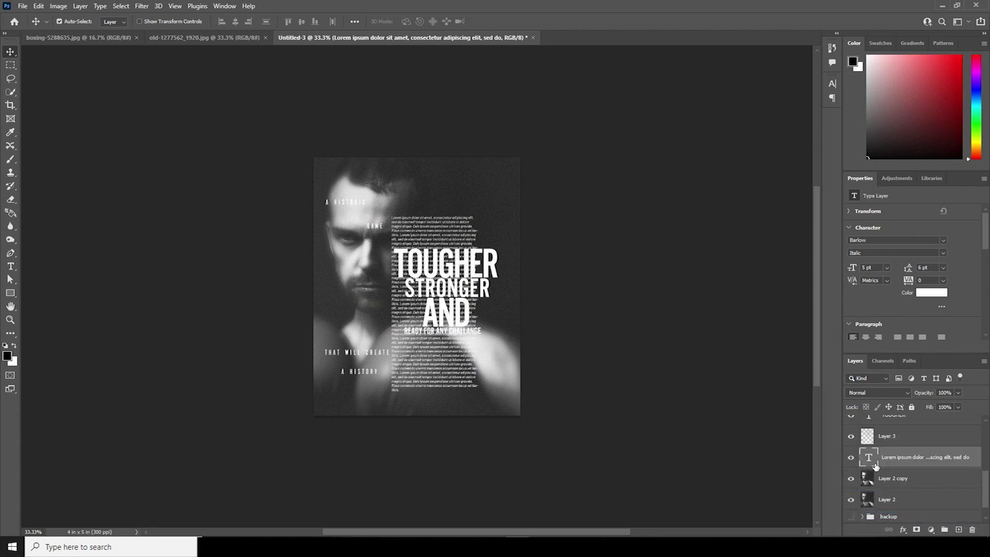
{"action": "left_click_drag", "start_coordinate": [957, 393], "coordinate": [949, 427]}
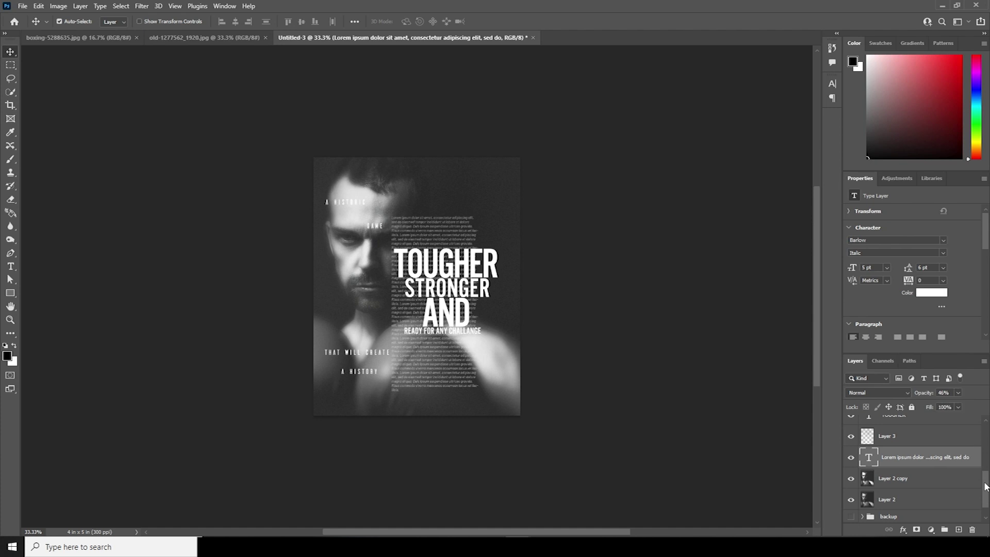
Step: Group the headline text layers TOUGHER, AND, STRONGER and READY FOR ANY CHALLANGE
{"action": "scroll", "coordinate": [971, 477], "scroll_direction": "up", "scroll_amount": 3}
{"action": "left_click", "coordinate": [894, 487]}
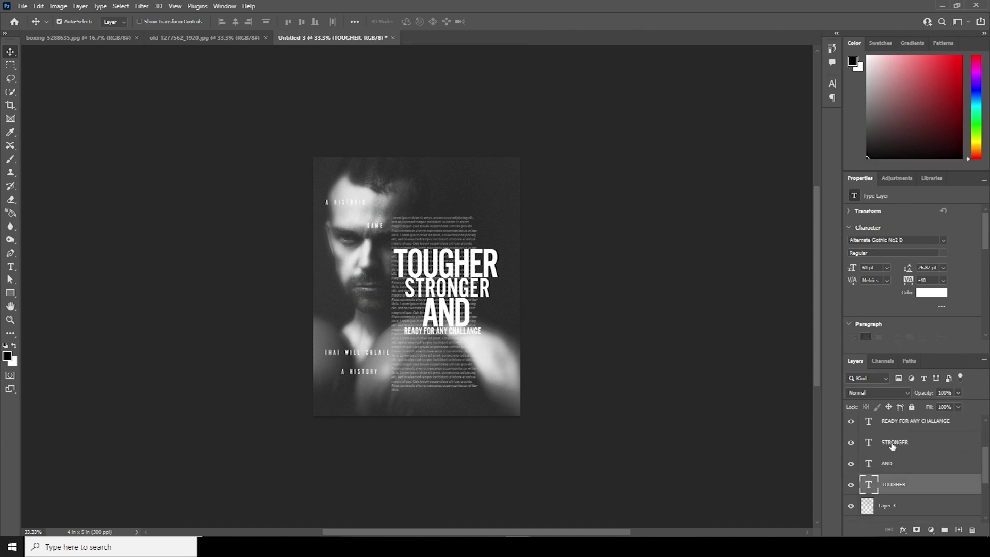
{"action": "left_click", "coordinate": [891, 445], "text": "shift"}
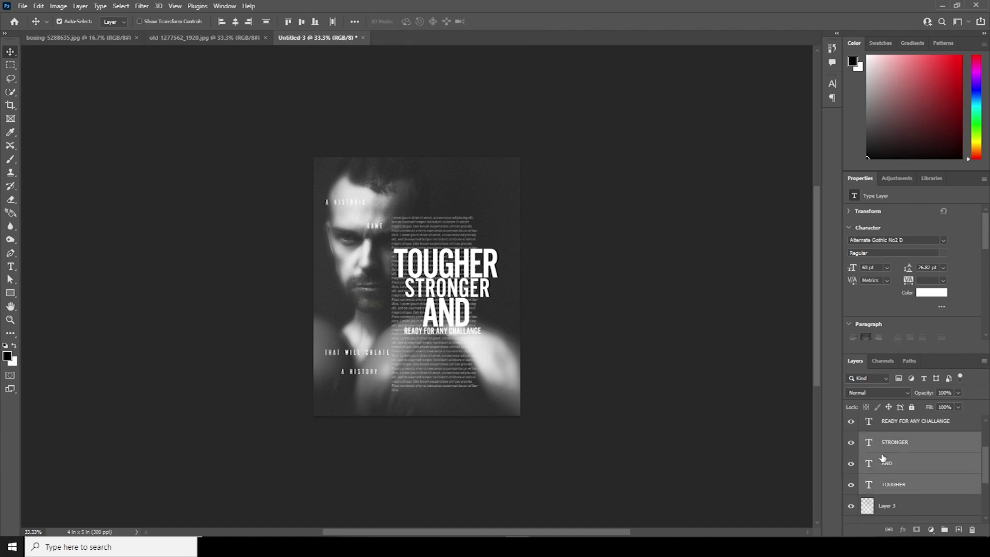
{"action": "key", "text": "ctrl+g"}
{"action": "left_click", "coordinate": [851, 438]}
{"action": "left_click", "coordinate": [851, 438]}
{"action": "left_click_drag", "start_coordinate": [870, 429], "coordinate": [872, 442]}
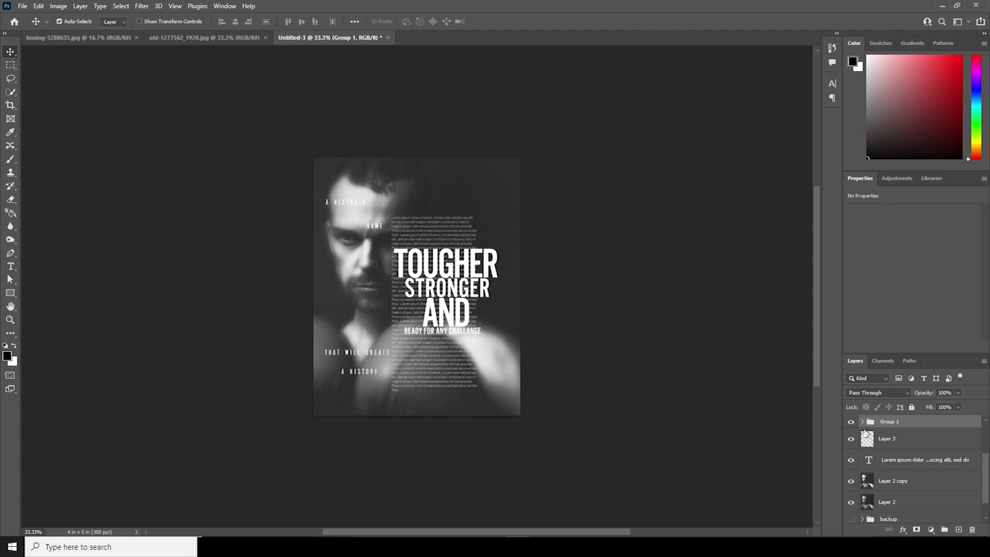
Step: Duplicate the headline group, hide the original and merge the copy into a single layer
{"action": "left_click", "coordinate": [851, 422]}
{"action": "left_click", "coordinate": [851, 422]}
{"action": "key", "text": "ctrl+j"}
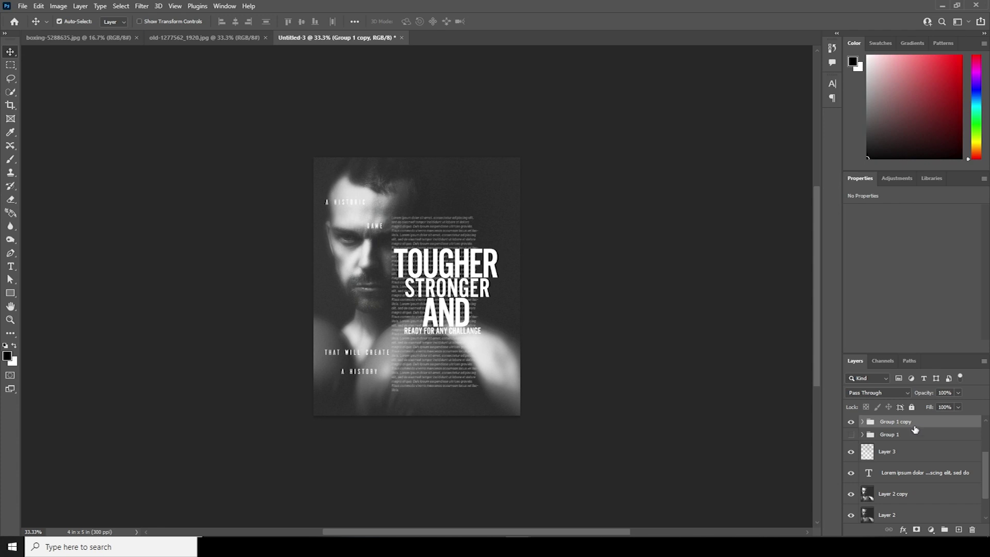
{"action": "right_click", "coordinate": [915, 427]}
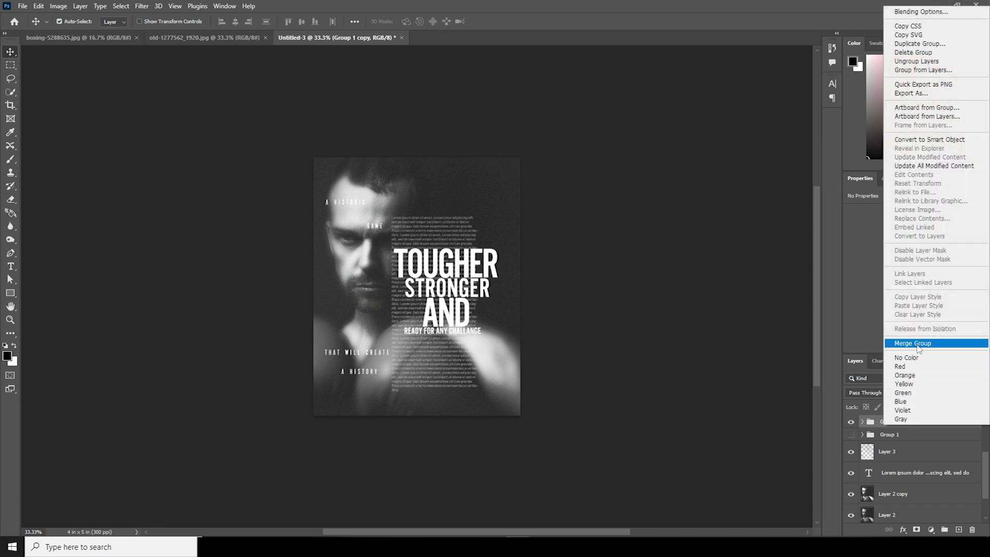
{"action": "left_click", "coordinate": [900, 402]}
{"action": "left_click", "coordinate": [851, 427]}
{"action": "left_click", "coordinate": [851, 427]}
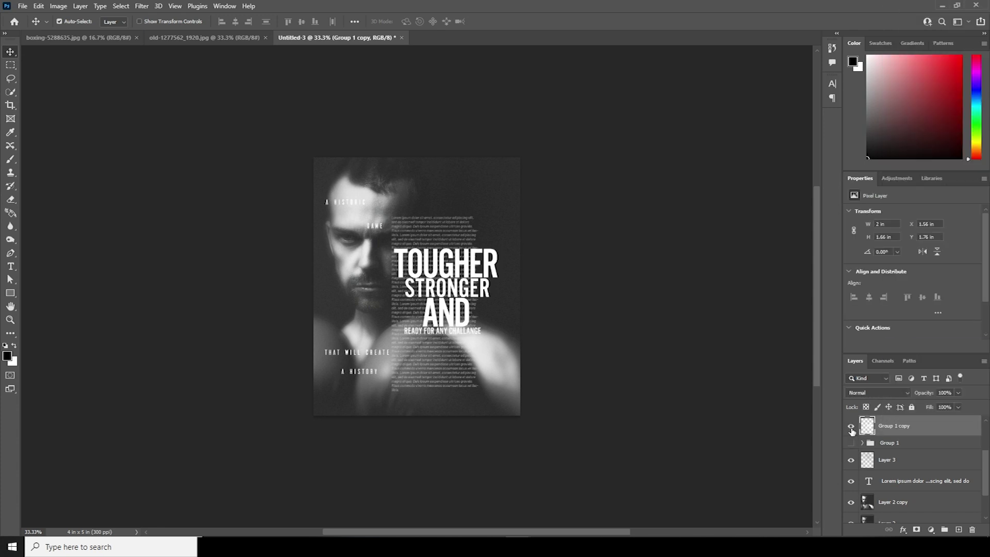
Step: Convert the merged headline layer to a smart object and apply a Field Blur of 15 px to it
{"action": "right_click", "coordinate": [906, 432]}
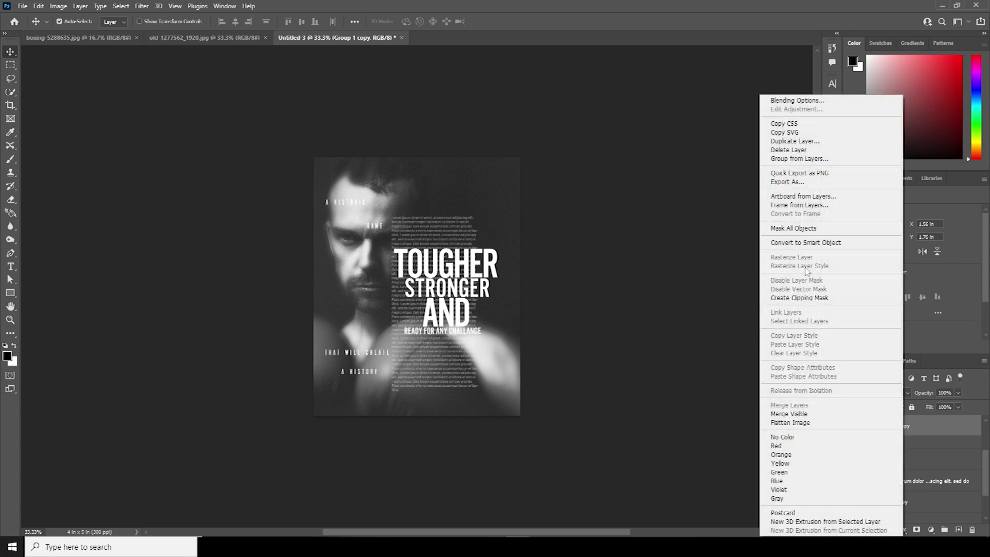
{"action": "left_click", "coordinate": [804, 243]}
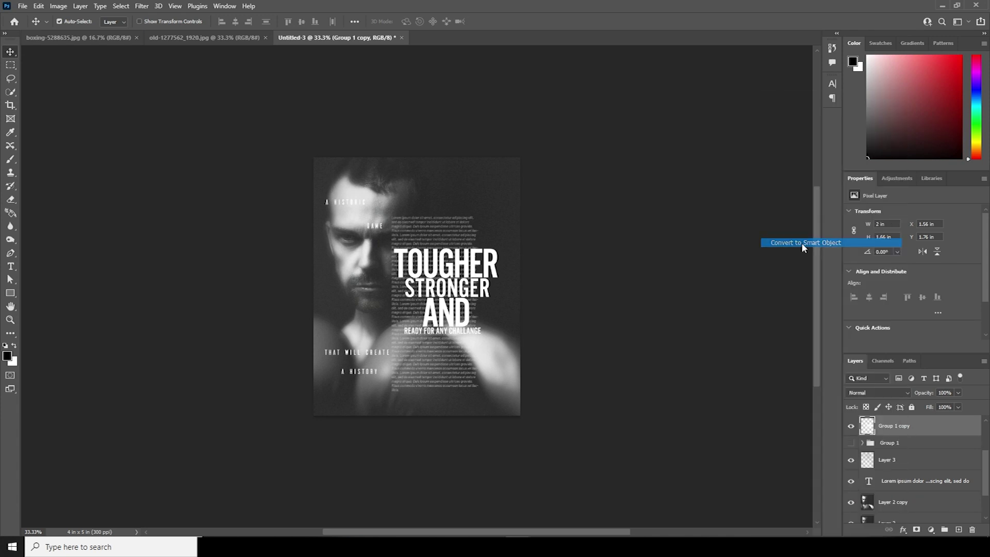
{"action": "left_click", "coordinate": [143, 7]}
{"action": "mouse_move", "coordinate": [247, 138]}
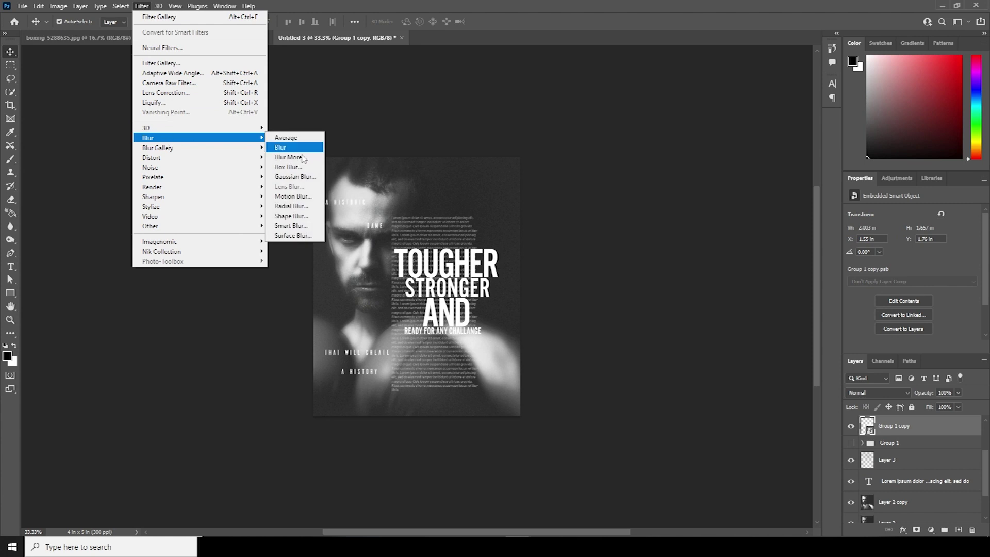
{"action": "mouse_move", "coordinate": [214, 150]}
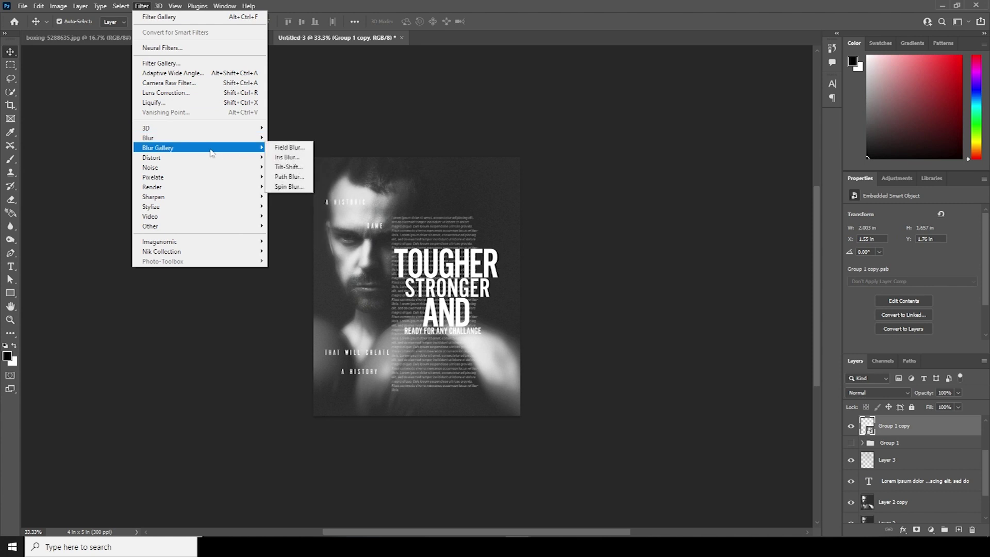
{"action": "left_click", "coordinate": [293, 148]}
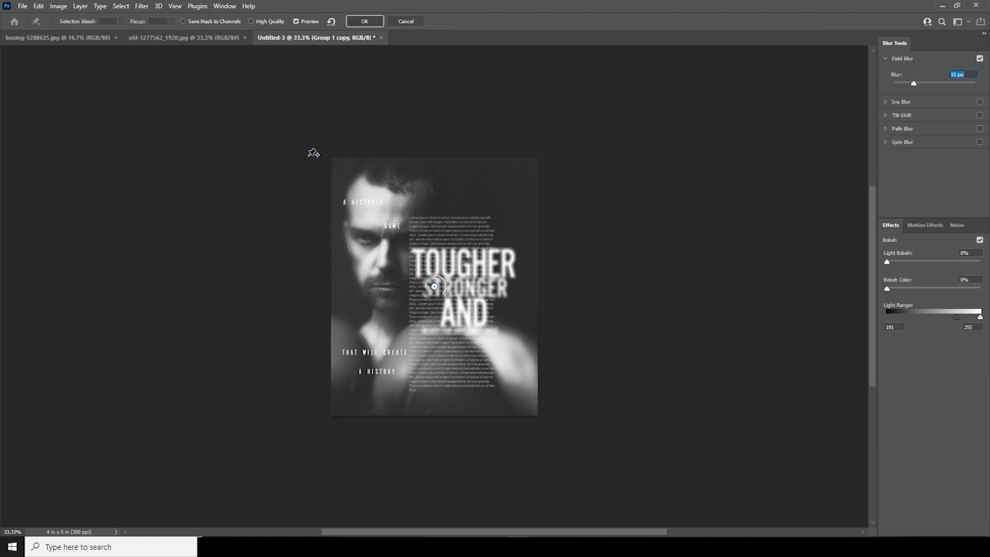
{"action": "left_click", "coordinate": [364, 21]}
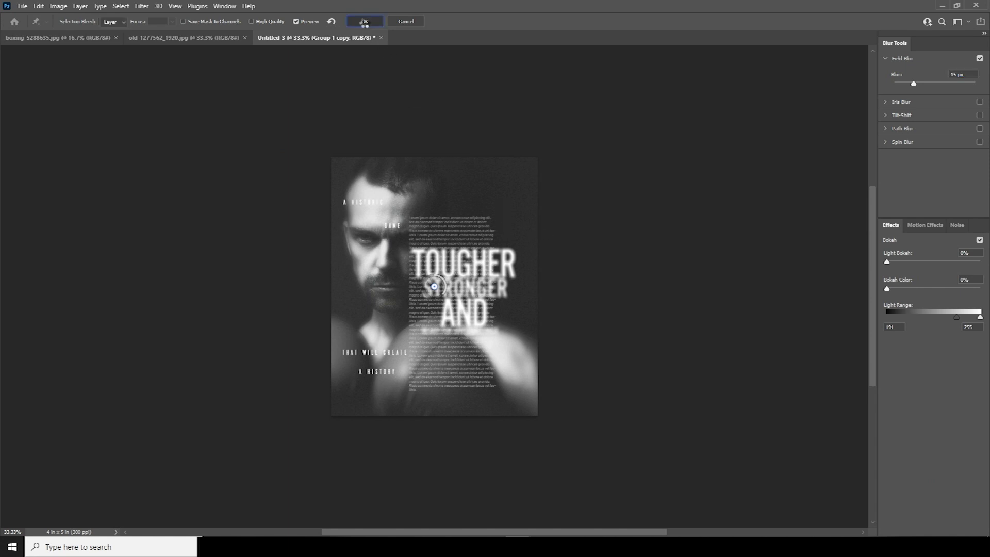
Step: Apply a Motion Blur to the headline smart object with an angle of 57° and a distance of about 30 pixels
{"action": "left_click", "coordinate": [142, 6]}
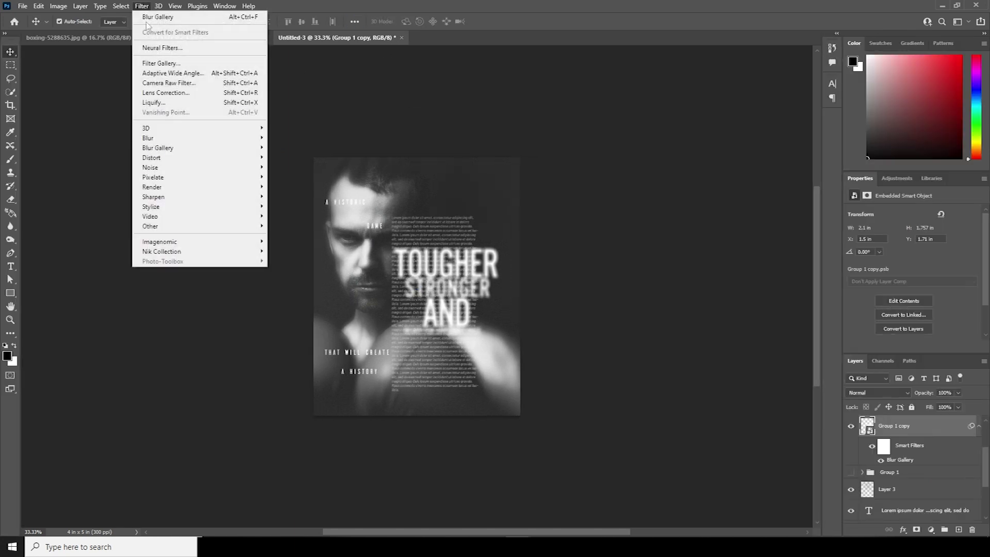
{"action": "mouse_move", "coordinate": [180, 140]}
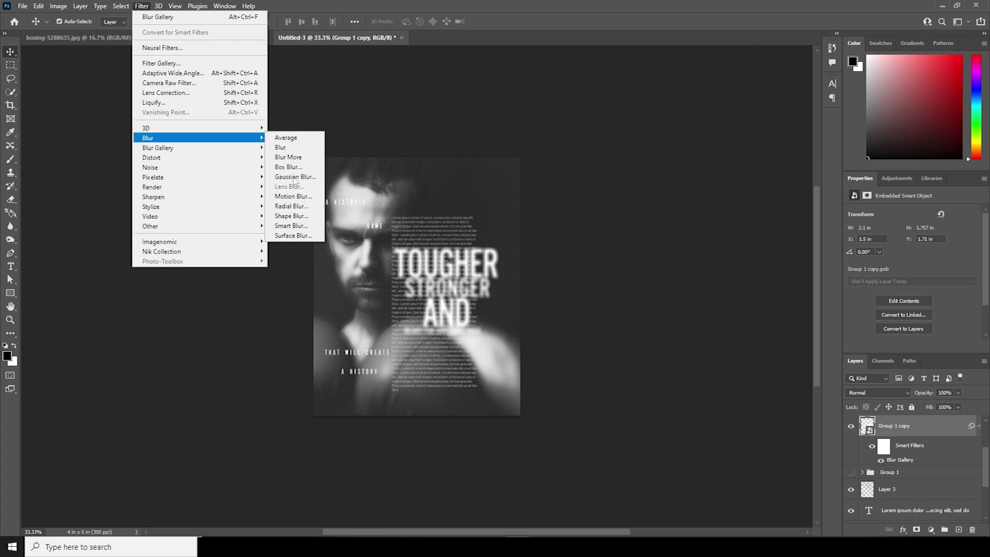
{"action": "left_click", "coordinate": [295, 198]}
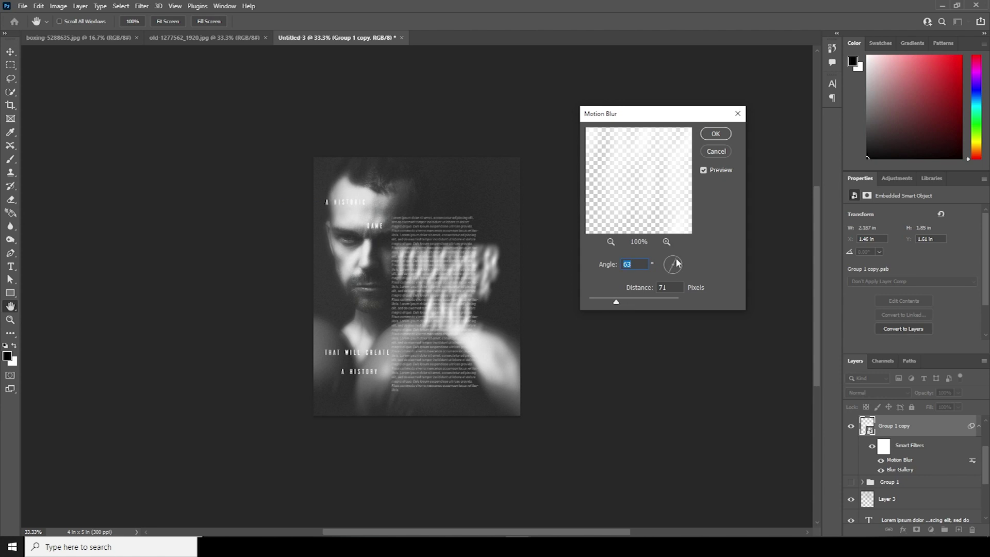
{"action": "left_click_drag", "start_coordinate": [616, 305], "coordinate": [605, 306]}
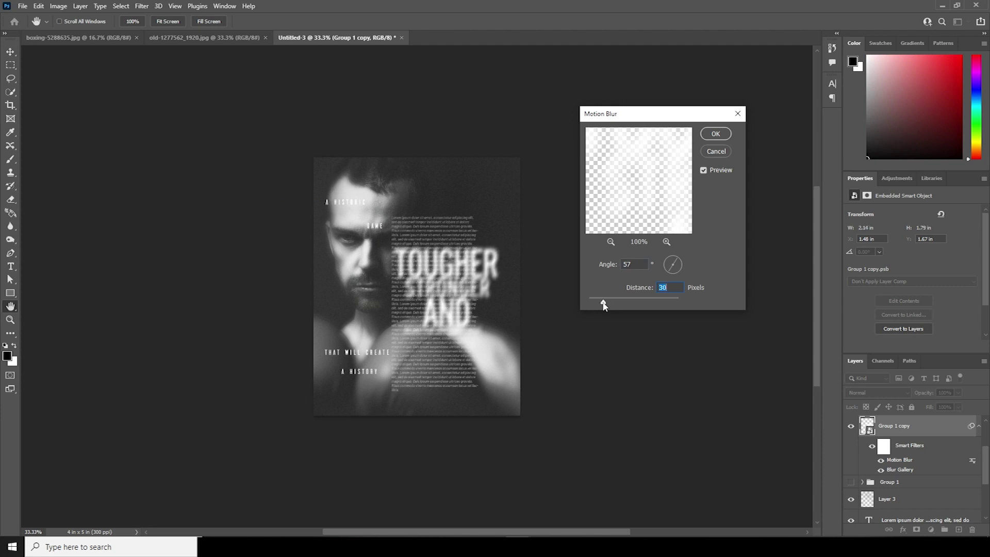
{"action": "left_click", "coordinate": [712, 136]}
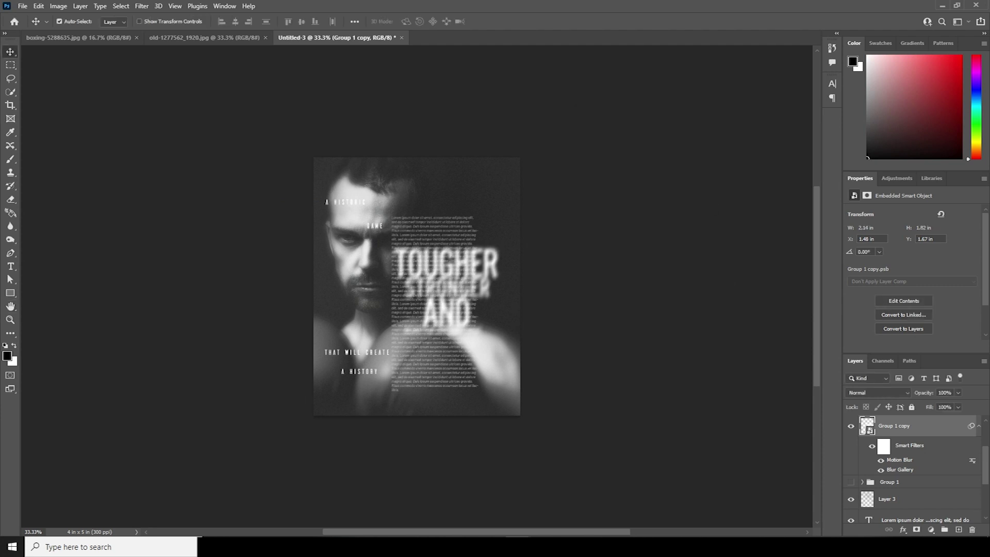
Step: Add a layer mask to the blurred headline copy and paint it softly with a 200 px black brush at 13% opacity
{"action": "left_click", "coordinate": [916, 529]}
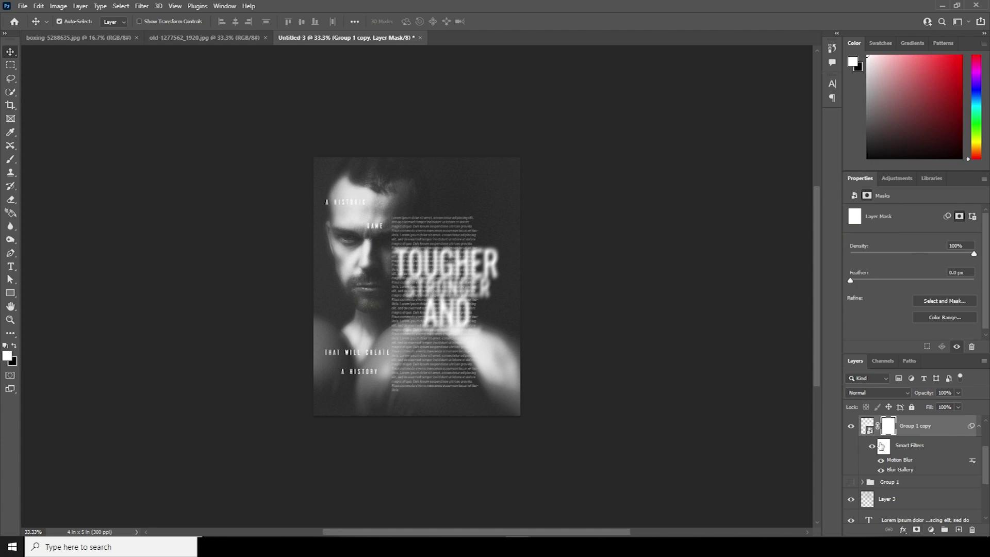
{"action": "key", "text": "b"}
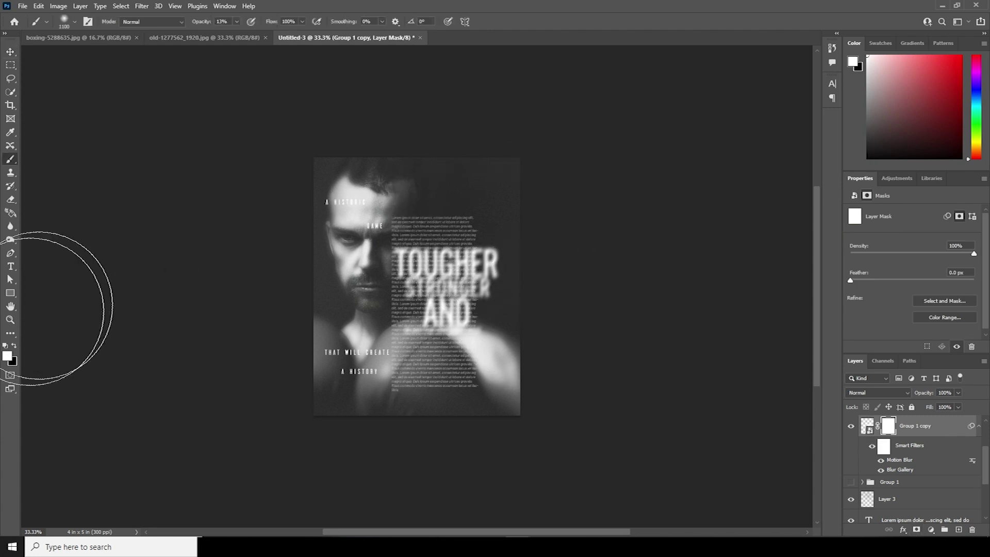
{"action": "left_click", "coordinate": [14, 345]}
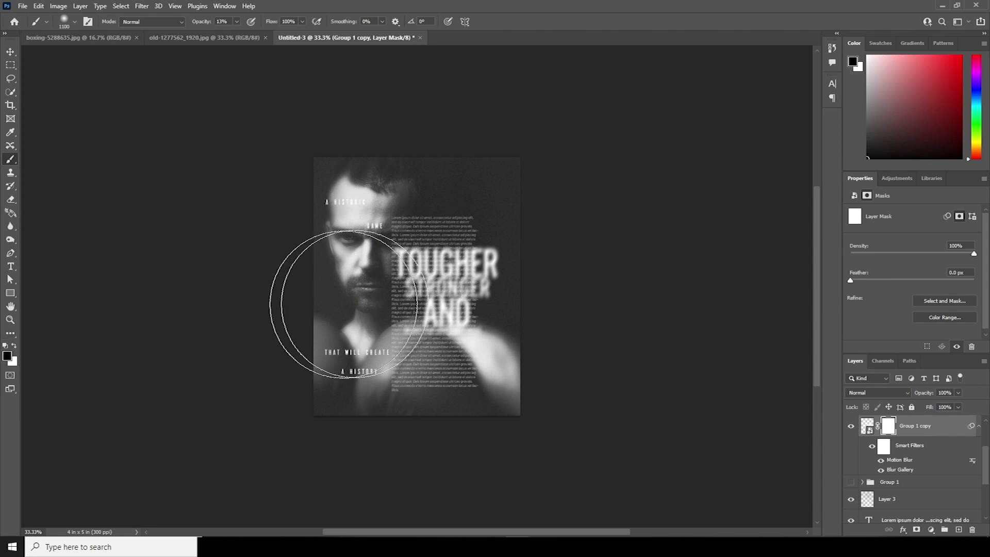
{"action": "key", "text": "bracketleft"}
{"action": "key", "text": "bracketleft"}
{"action": "key", "text": "bracketleft"}
{"action": "key", "text": "bracketleft"}
{"action": "key", "text": "bracketleft"}
{"action": "key", "text": "bracketleft"}
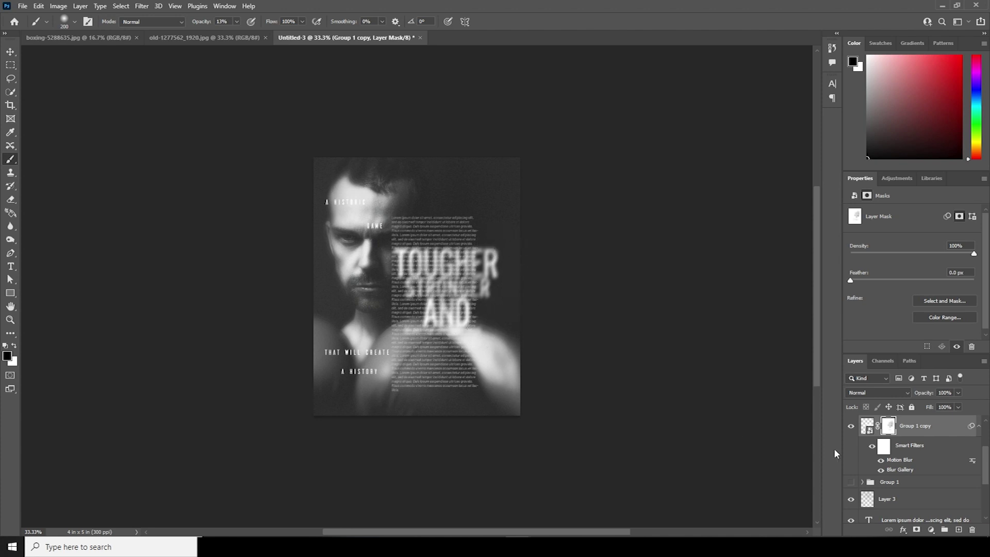
Step: Show the original headline group, add a layer mask to it and fade the lettering with a 500 px black brush at 13% opacity
{"action": "left_click", "coordinate": [851, 482]}
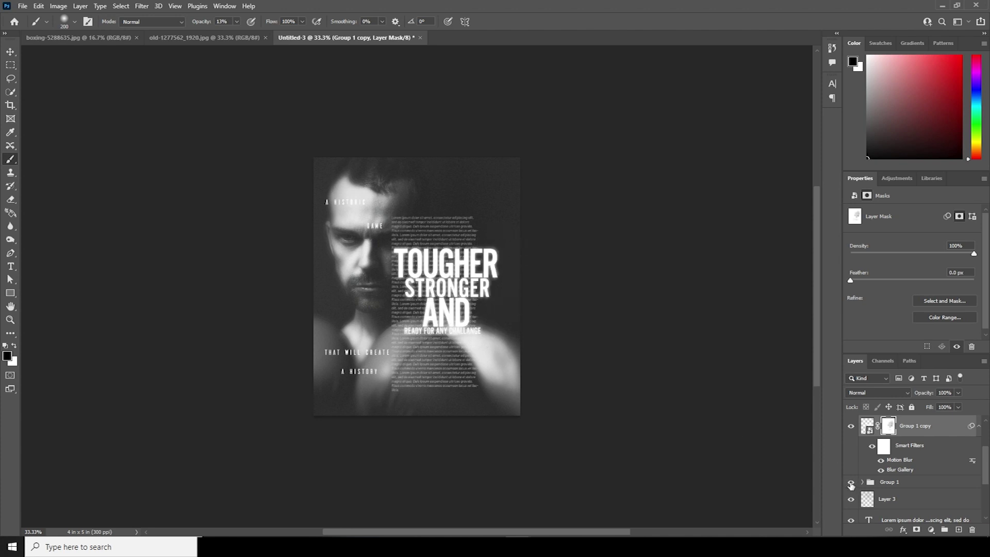
{"action": "left_click", "coordinate": [873, 482]}
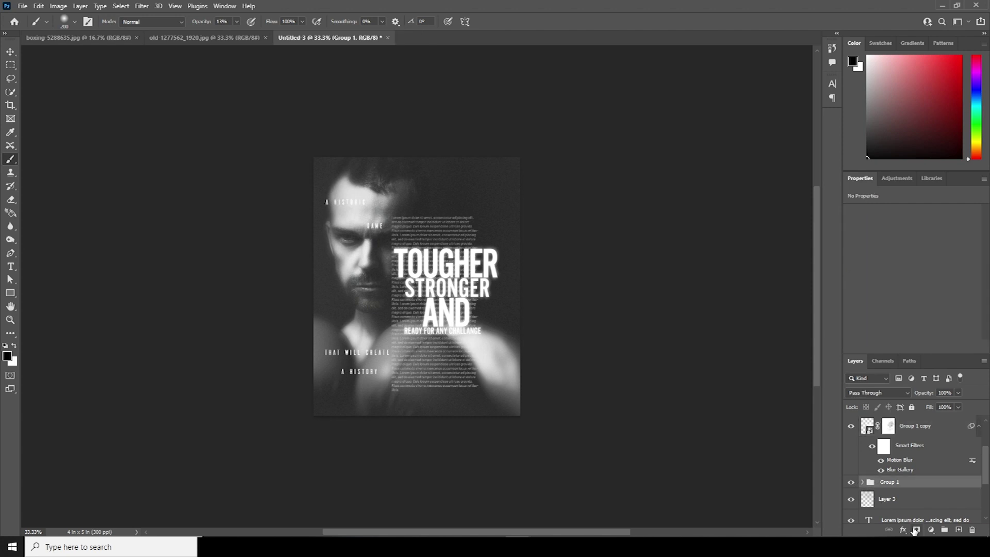
{"action": "left_click", "coordinate": [916, 530]}
{"action": "key", "text": "bracketright"}
{"action": "key", "text": "bracketright"}
{"action": "key", "text": "bracketright"}
{"action": "key", "text": "bracketright"}
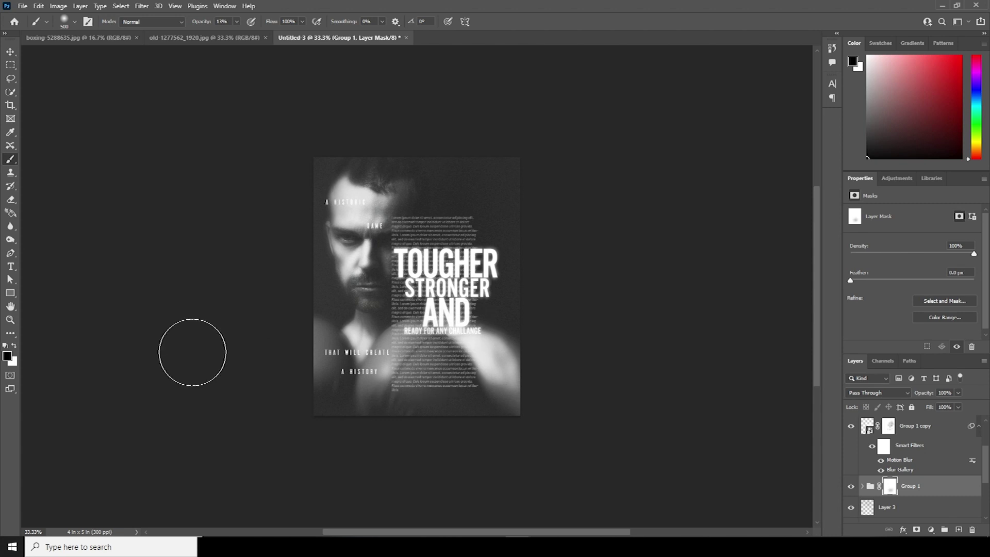
{"action": "mouse_move", "coordinate": [389, 306]}
{"action": "left_mouse_down"}
{"action": "mouse_move", "coordinate": [361, 308]}
{"action": "mouse_move", "coordinate": [376, 305]}
{"action": "mouse_move", "coordinate": [387, 285]}
{"action": "mouse_move", "coordinate": [386, 274]}
{"action": "mouse_move", "coordinate": [372, 281]}
{"action": "mouse_move", "coordinate": [500, 312]}
{"action": "mouse_move", "coordinate": [496, 286]}
{"action": "mouse_move", "coordinate": [478, 307]}
{"action": "mouse_move", "coordinate": [485, 338]}
{"action": "mouse_move", "coordinate": [509, 284]}
{"action": "mouse_move", "coordinate": [487, 246]}
{"action": "mouse_move", "coordinate": [511, 302]}
{"action": "mouse_move", "coordinate": [470, 316]}
{"action": "mouse_move", "coordinate": [492, 338]}
{"action": "mouse_move", "coordinate": [457, 233]}
{"action": "mouse_move", "coordinate": [419, 238]}
{"action": "mouse_move", "coordinate": [466, 240]}
{"action": "mouse_move", "coordinate": [461, 337]}
{"action": "left_mouse_up"}
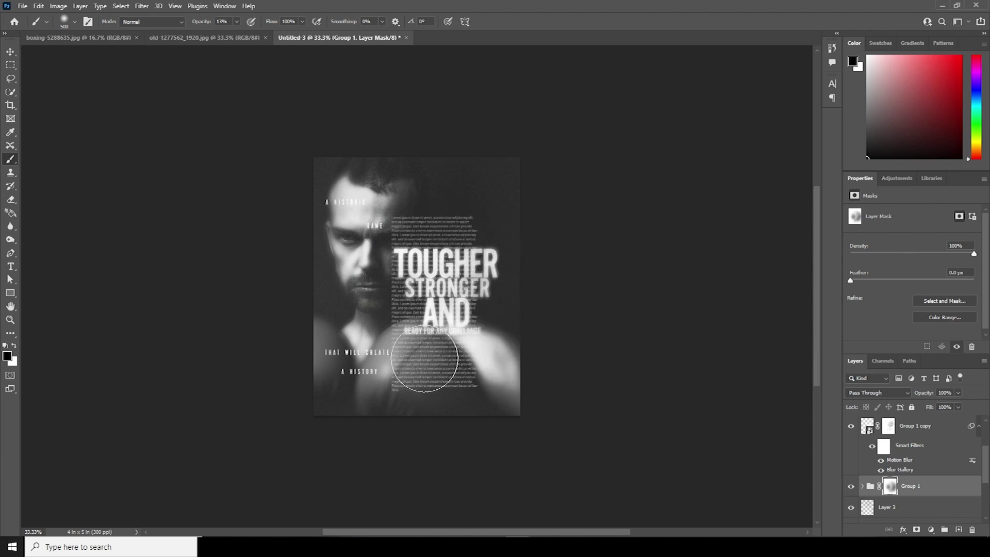
Step: Restore parts of the sharp headline by painting the group's mask with a smaller white brush over the lettering
{"action": "key", "text": "bracketleft"}
{"action": "left_click", "coordinate": [14, 345]}
{"action": "key", "text": "bracketleft"}
{"action": "key", "text": "bracketleft"}
{"action": "key", "text": "bracketleft"}
{"action": "key", "text": "bracketleft"}
{"action": "key", "text": "bracketleft"}
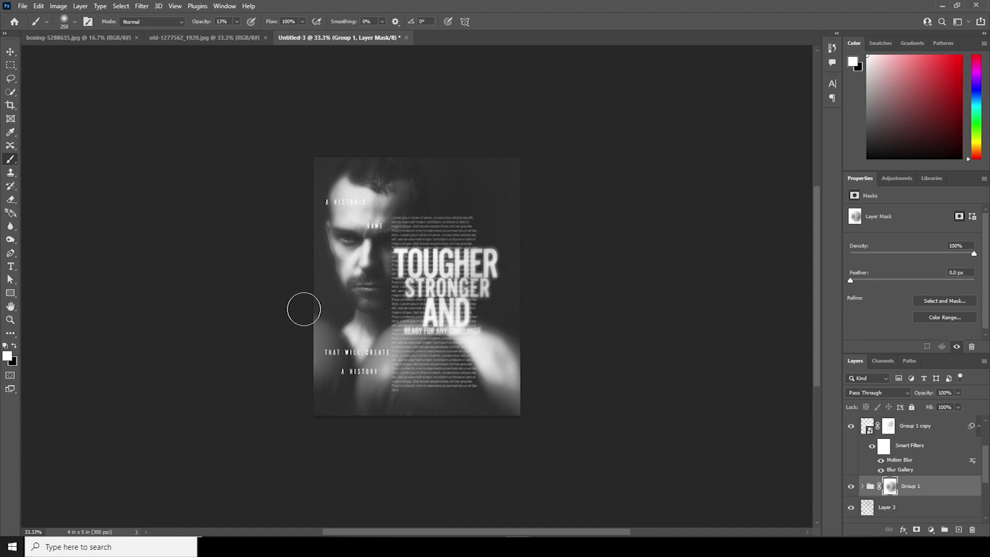
{"action": "left_click_drag", "start_coordinate": [436, 286], "coordinate": [421, 311]}
{"action": "mouse_move", "coordinate": [477, 260]}
{"action": "left_mouse_down"}
{"action": "mouse_move", "coordinate": [474, 275]}
{"action": "mouse_move", "coordinate": [482, 271]}
{"action": "left_mouse_up"}
{"action": "left_click_drag", "start_coordinate": [422, 274], "coordinate": [407, 267]}
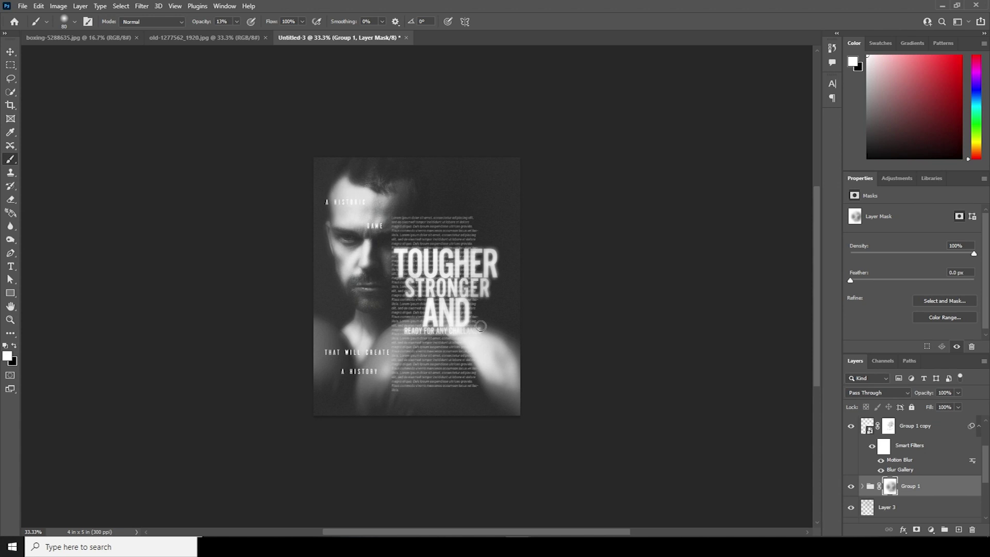
{"action": "left_click", "coordinate": [8, 53]}
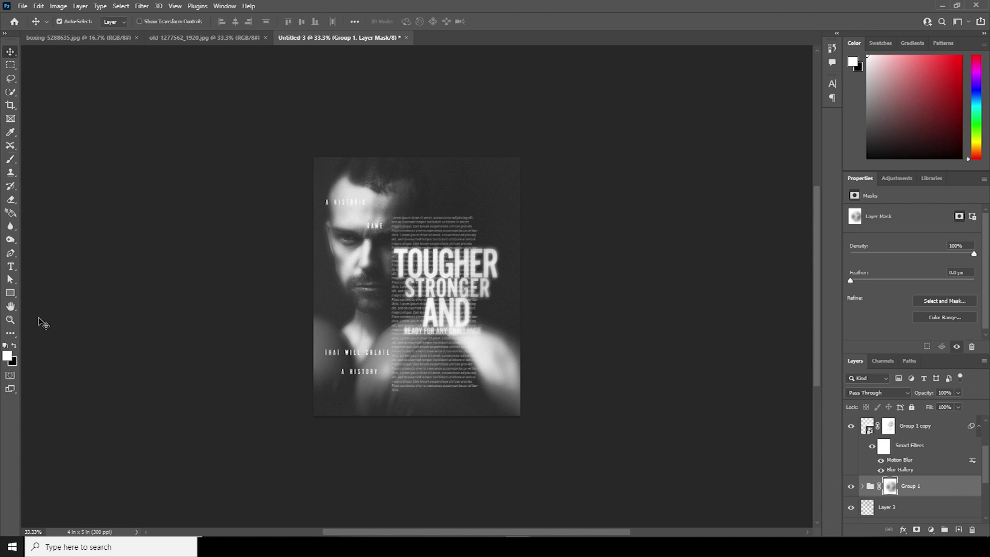
Step: Draw a white circle about 242 px in diameter in the poster's upper-right corner
{"action": "left_click", "coordinate": [10, 292]}
{"action": "left_click", "coordinate": [69, 305]}
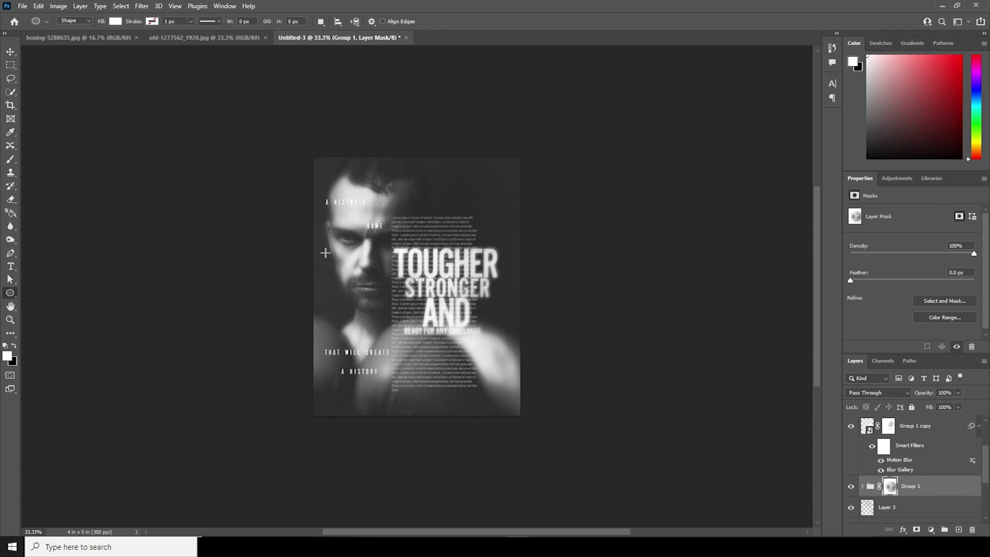
{"action": "left_click_drag", "start_coordinate": [471, 166], "coordinate": [514, 215]}
Step: Give the circle a white inside Stroke effect and lower its fill to 0%
{"action": "left_click", "coordinate": [902, 530]}
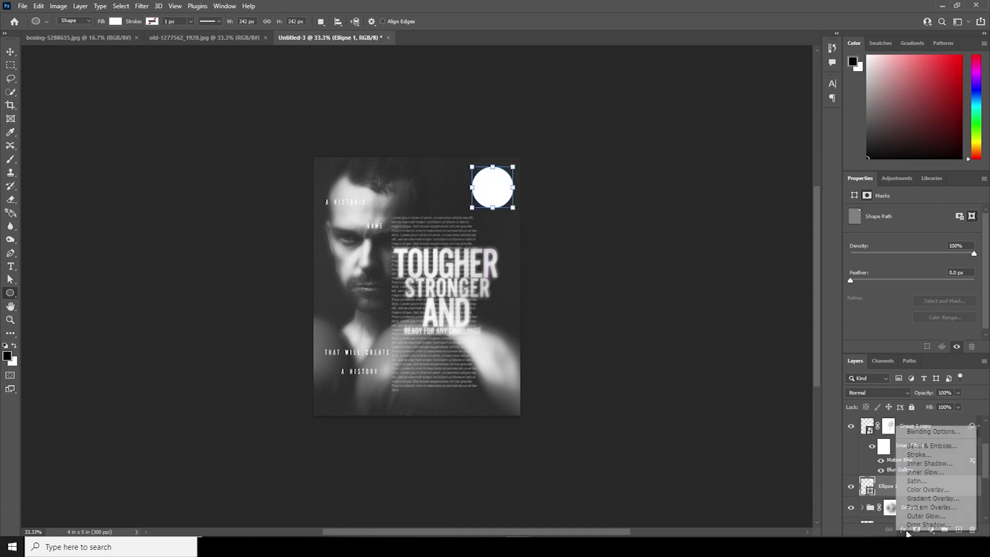
{"action": "left_click", "coordinate": [918, 456]}
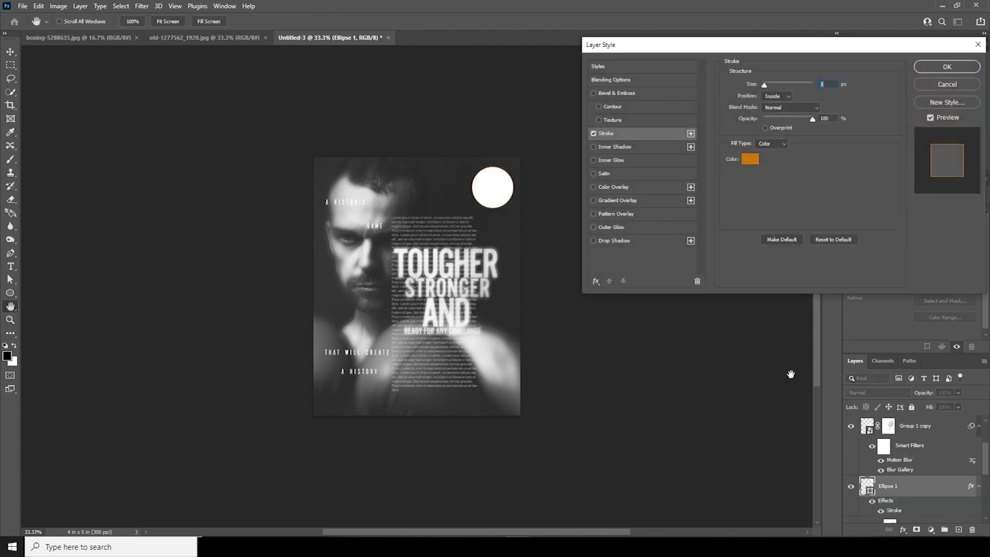
{"action": "left_click", "coordinate": [750, 159]}
{"action": "left_click", "coordinate": [711, 208]}
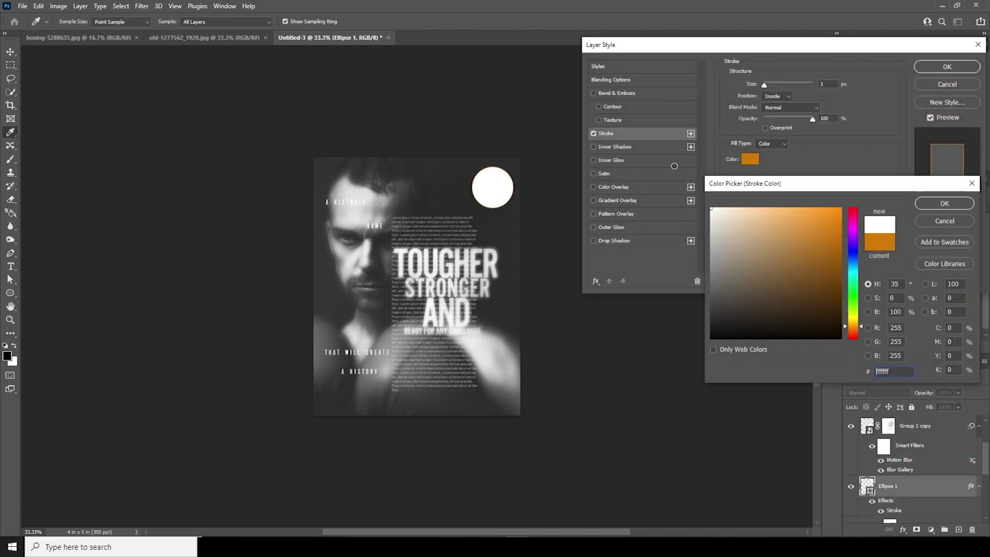
{"action": "left_click", "coordinate": [924, 204]}
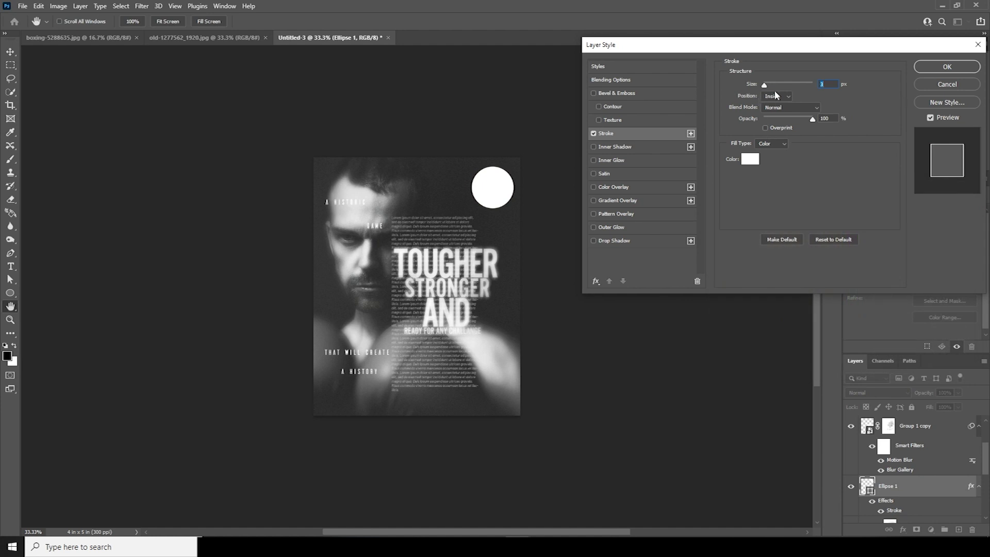
{"action": "left_click", "coordinate": [927, 68]}
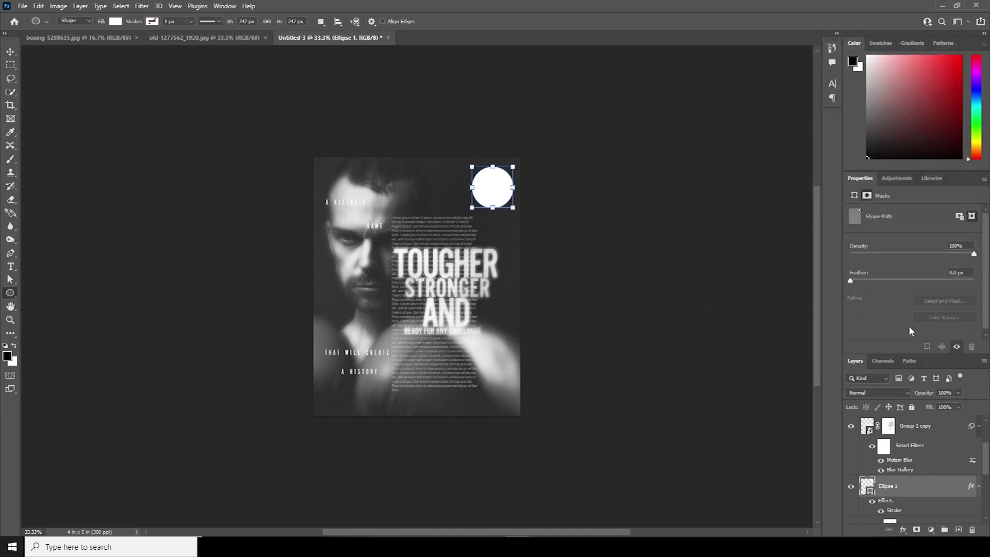
{"action": "left_click", "coordinate": [957, 407]}
{"action": "left_click_drag", "start_coordinate": [920, 422], "coordinate": [854, 419]}
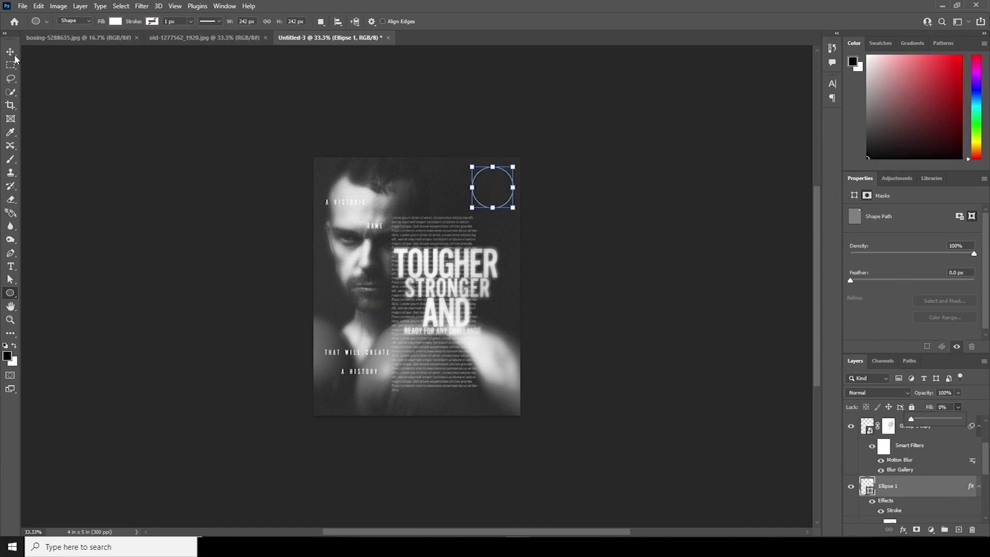
Step: Place Lorem ipsum text along the circle's path and set its font size to 4 pt
{"action": "left_click", "coordinate": [10, 266]}
{"action": "left_click", "coordinate": [496, 167]}
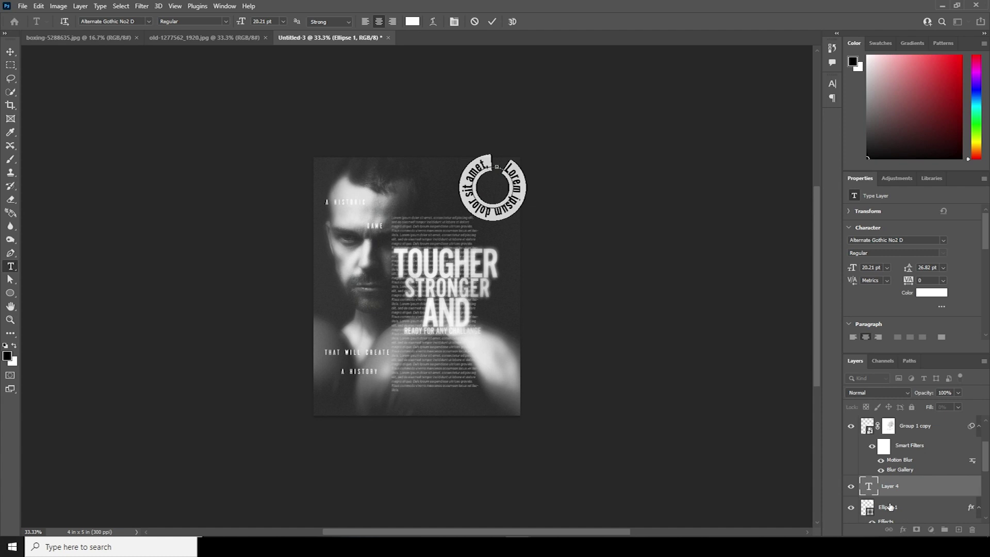
{"action": "double_click", "coordinate": [869, 487]}
{"action": "left_click_drag", "start_coordinate": [881, 267], "coordinate": [798, 257]}
{"action": "type", "text": "5"}
{"action": "key", "text": "Return"}
{"action": "type", "text": "4"}
{"action": "key", "text": "Return"}
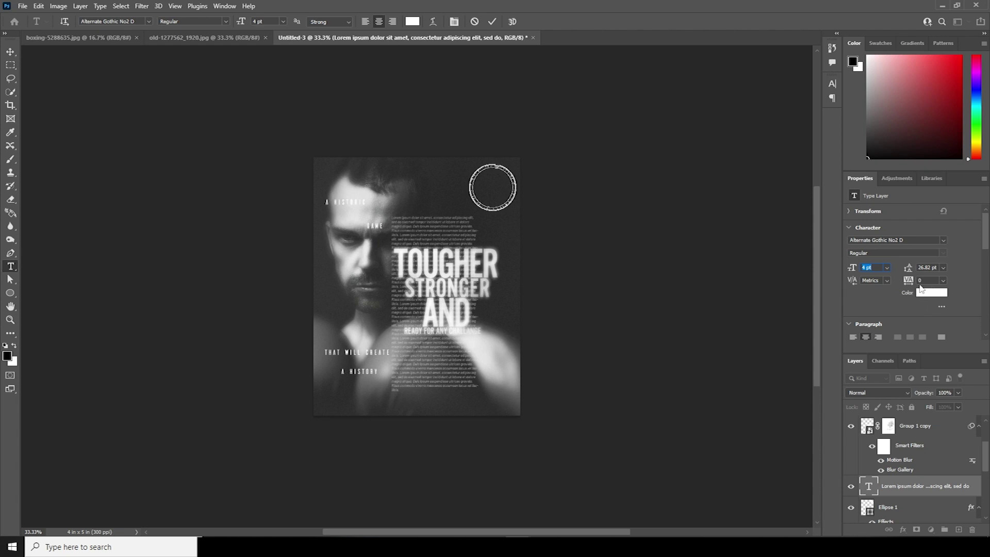
{"action": "left_click", "coordinate": [10, 52]}
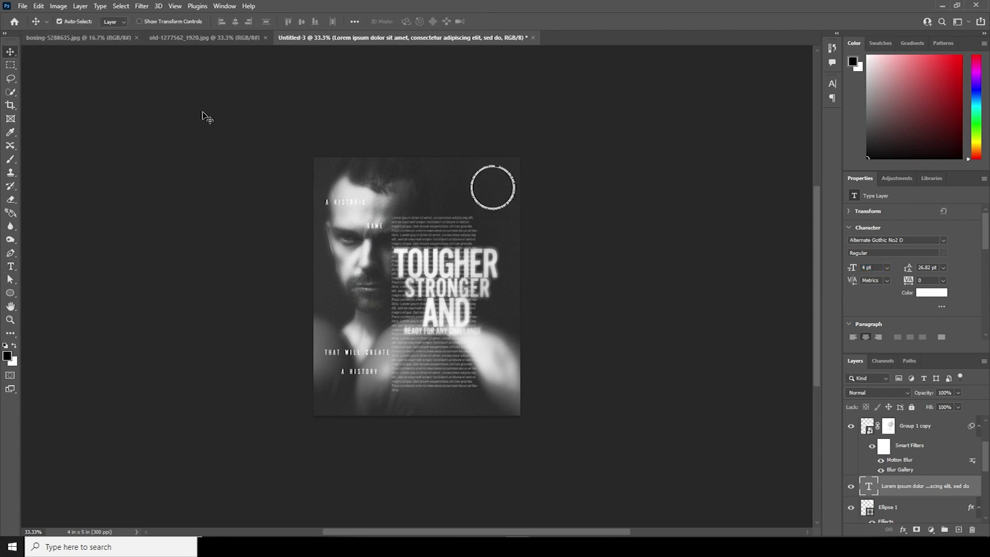
Step: Scale the circle down to about 0.74 in so it sits inside the circular text
{"action": "left_click", "coordinate": [887, 509]}
{"action": "key", "text": "ctrl+t"}
{"action": "left_click_drag", "start_coordinate": [512, 209], "coordinate": [510, 206]}
{"action": "key", "text": "Return"}
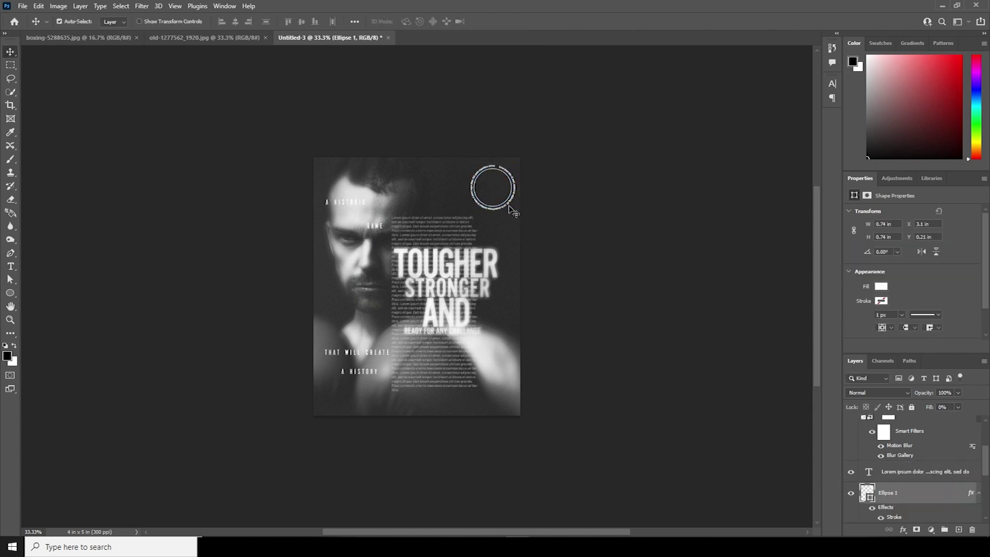
Step: Duplicate the circular text layer and scale the copy to about 75% so it fits inside the circle
{"action": "key", "text": "ctrl+plus"}
{"action": "left_click_drag", "start_coordinate": [597, 134], "coordinate": [586, 227]}
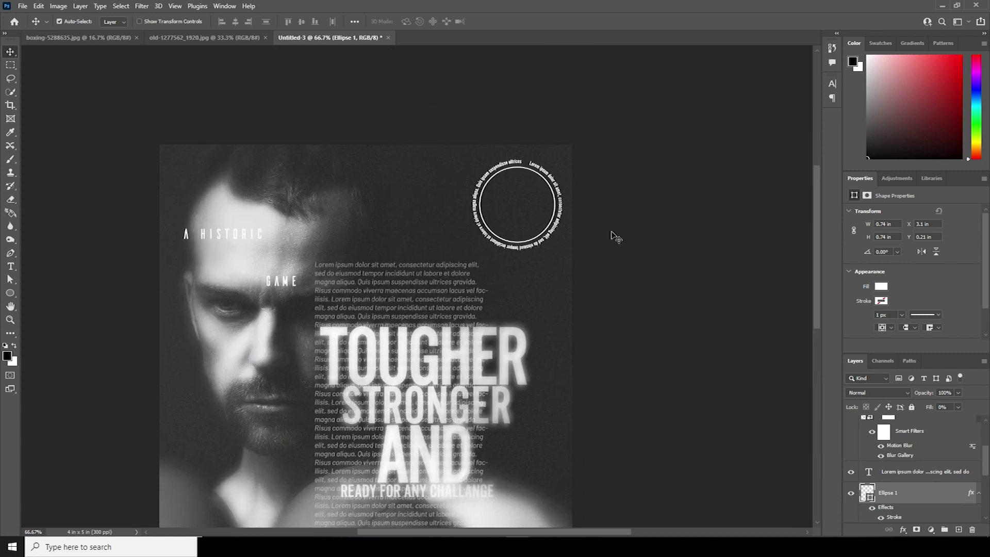
{"action": "left_click", "coordinate": [869, 475]}
{"action": "key", "text": "ctrl+j"}
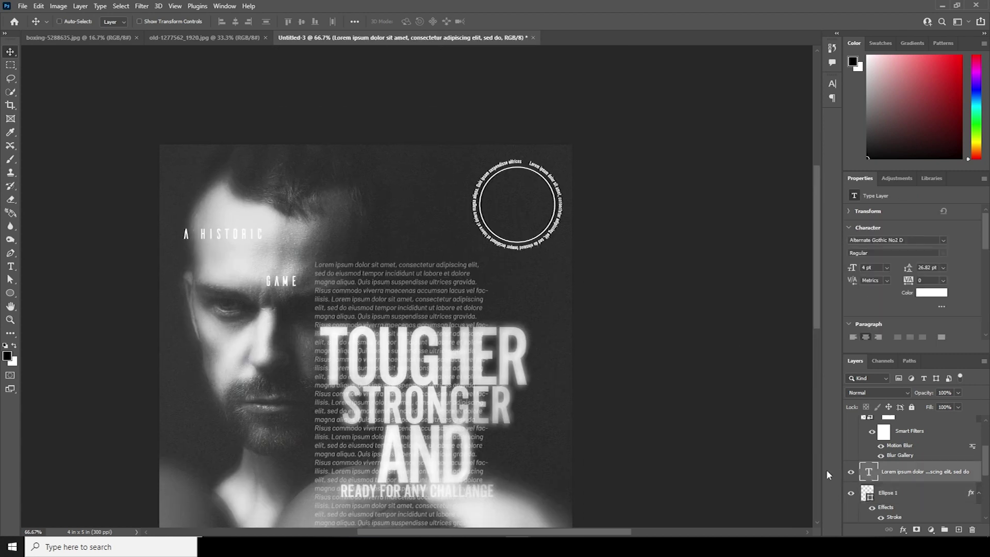
{"action": "key", "text": "ctrl+t"}
{"action": "left_click_drag", "start_coordinate": [560, 249], "coordinate": [549, 242]}
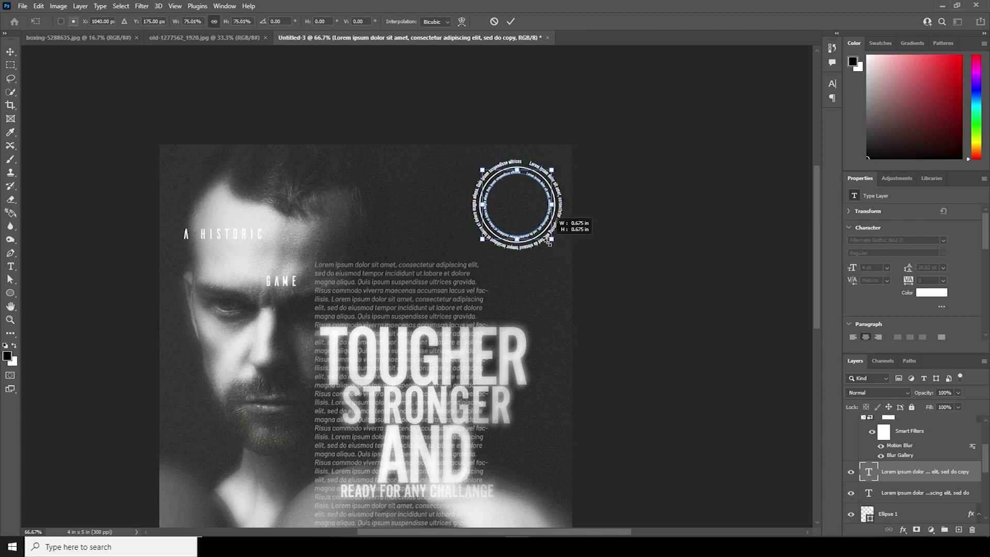
{"action": "key", "text": "Return"}
Step: Set the inner circular text's font size to 2 pt
{"action": "key", "text": "t"}
{"action": "left_click", "coordinate": [854, 267]}
{"action": "key", "text": "Down"}
{"action": "key", "text": "Down"}
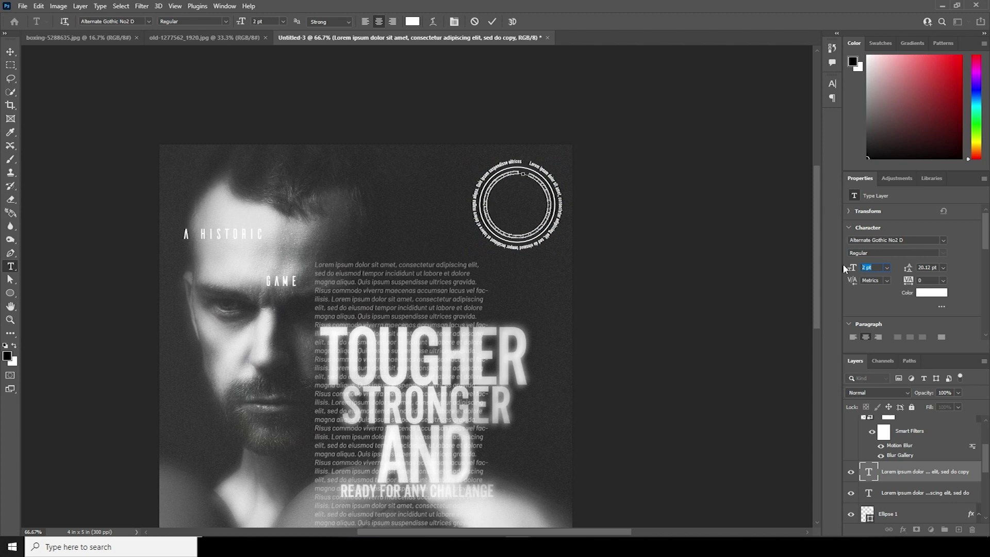
{"action": "left_click", "coordinate": [871, 473]}
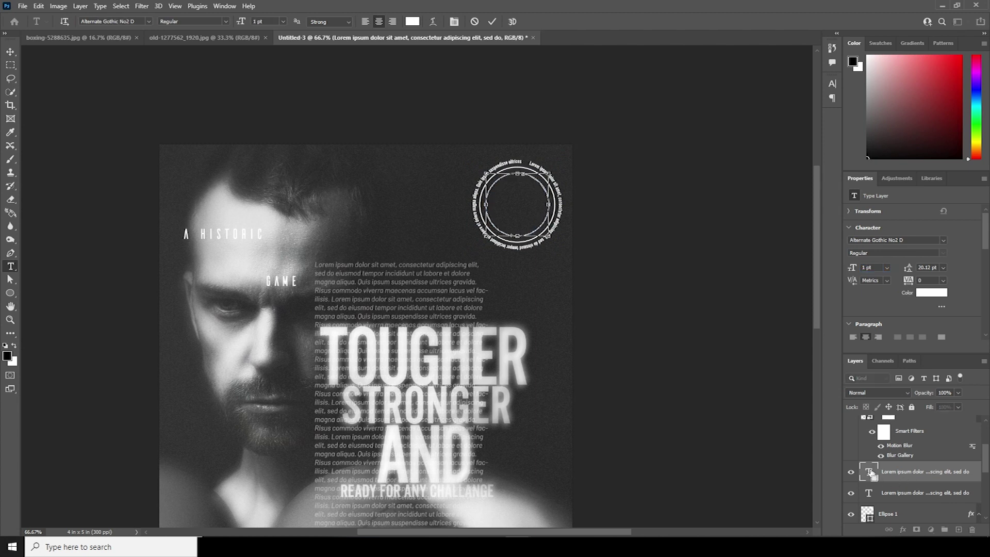
{"action": "key", "text": "v"}
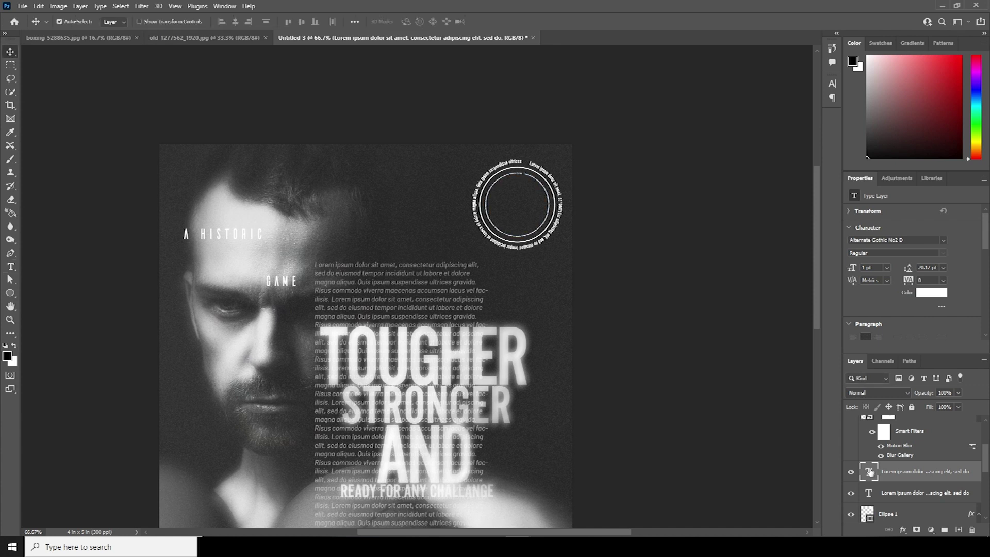
{"action": "double_click", "coordinate": [870, 471]}
{"action": "left_click_drag", "start_coordinate": [872, 270], "coordinate": [840, 263]}
{"action": "key", "text": "Up"}
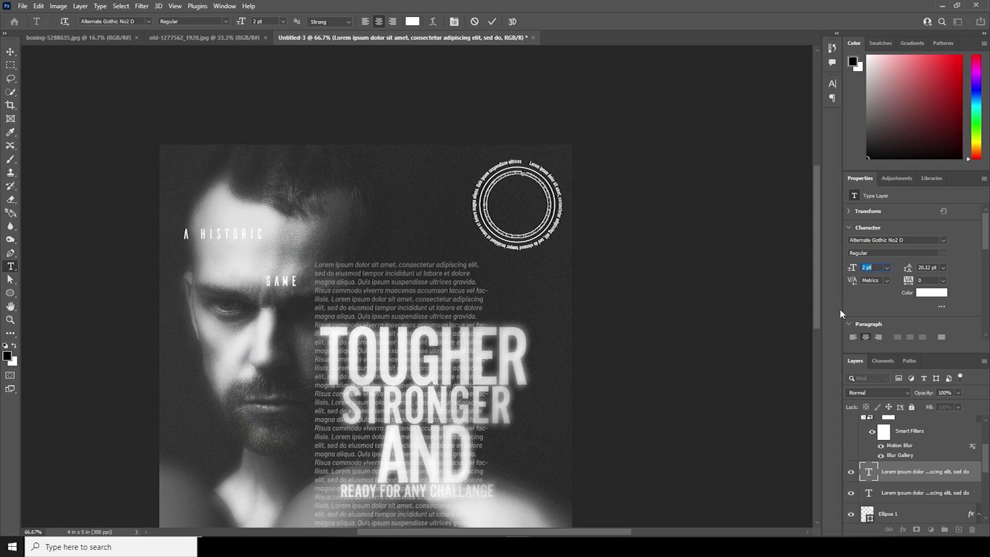
{"action": "left_click", "coordinate": [10, 51]}
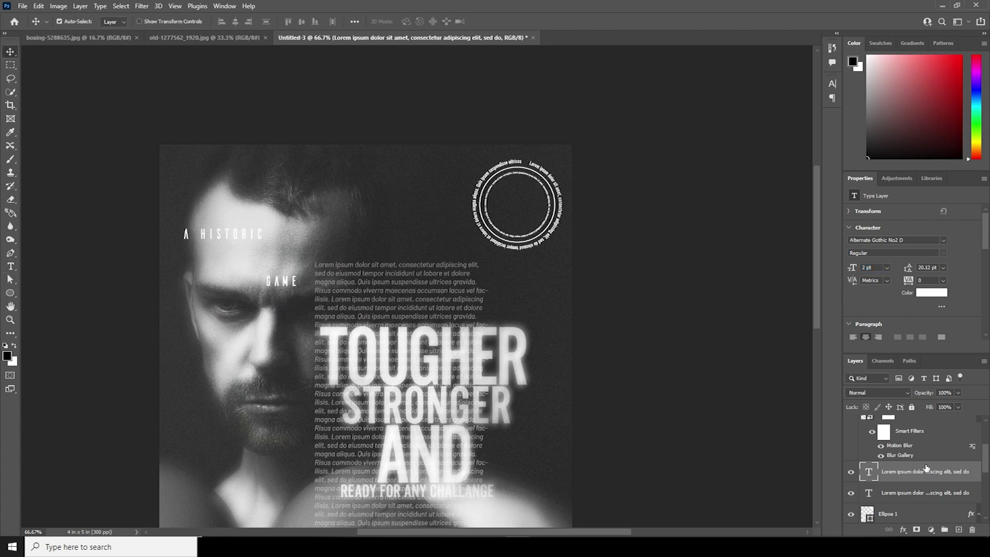
Step: Duplicate the badge's circle and scale the copy to about 128% (0.95 in) so it encloses the outer circular text
{"action": "left_click", "coordinate": [875, 517]}
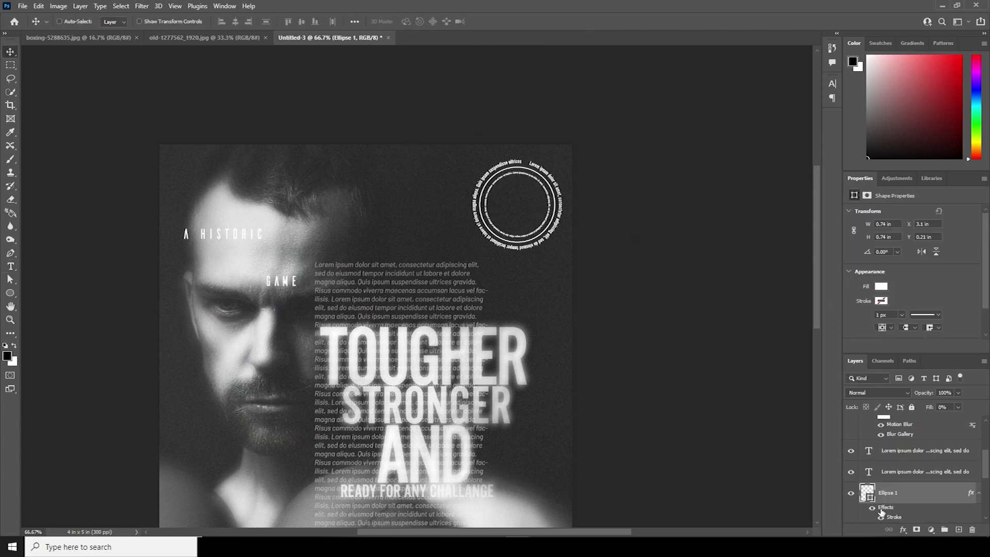
{"action": "key", "text": "ctrl+j"}
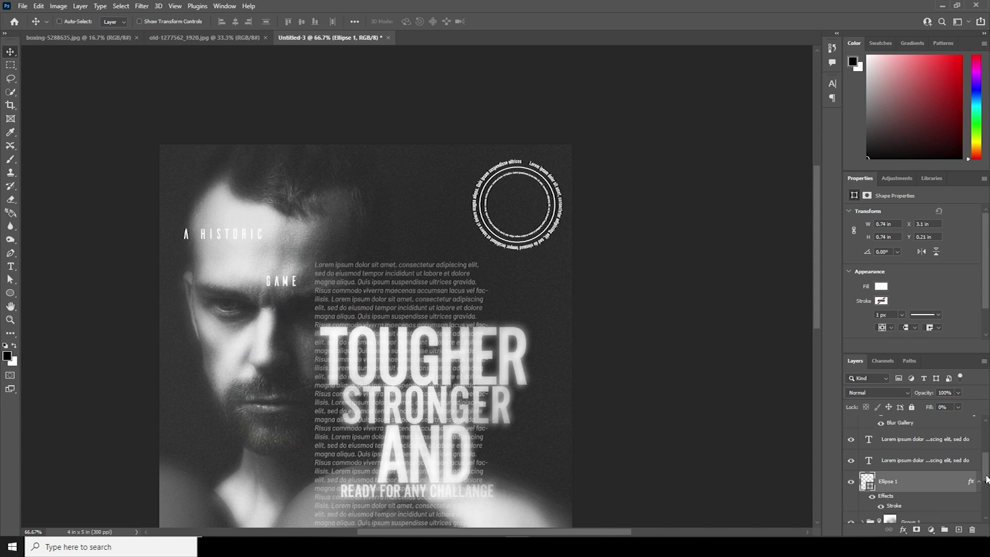
{"action": "key", "text": "t"}
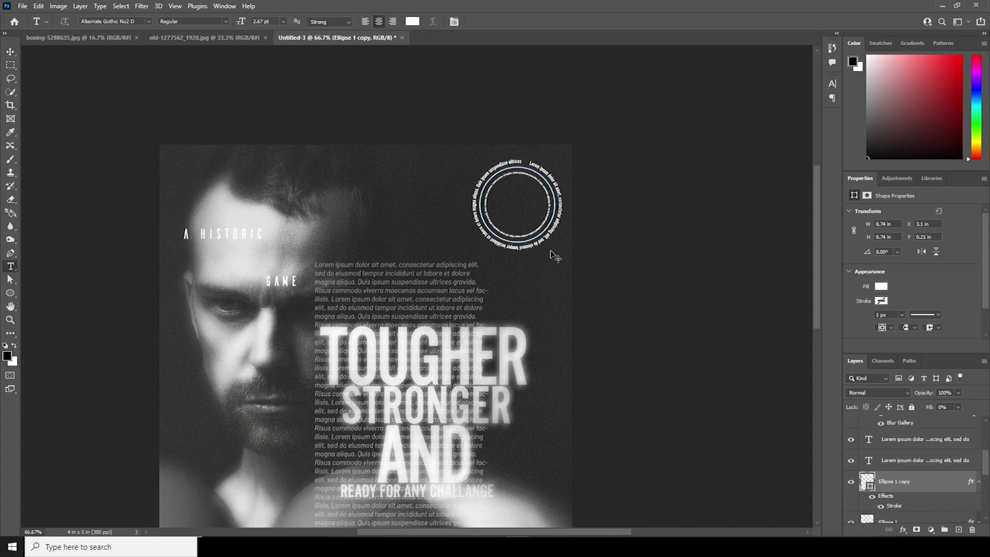
{"action": "left_click", "coordinate": [10, 51]}
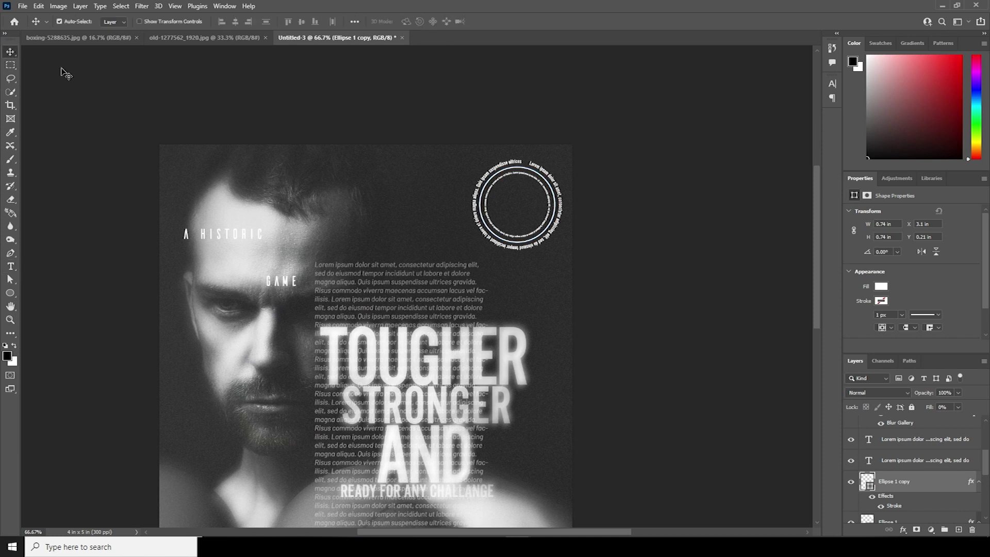
{"action": "key", "text": "ctrl+t"}
{"action": "left_click_drag", "start_coordinate": [555, 247], "coordinate": [567, 252]}
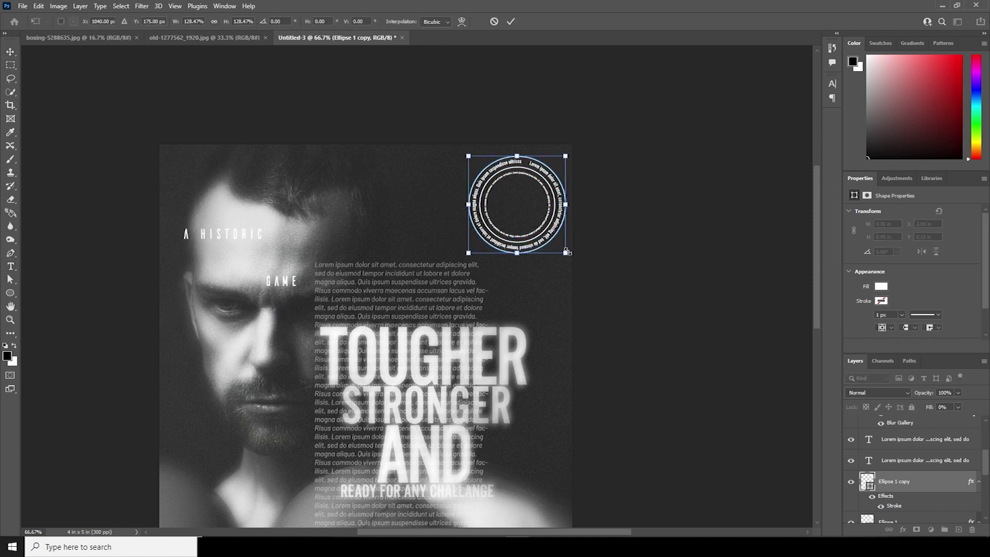
{"action": "key", "text": "Return"}
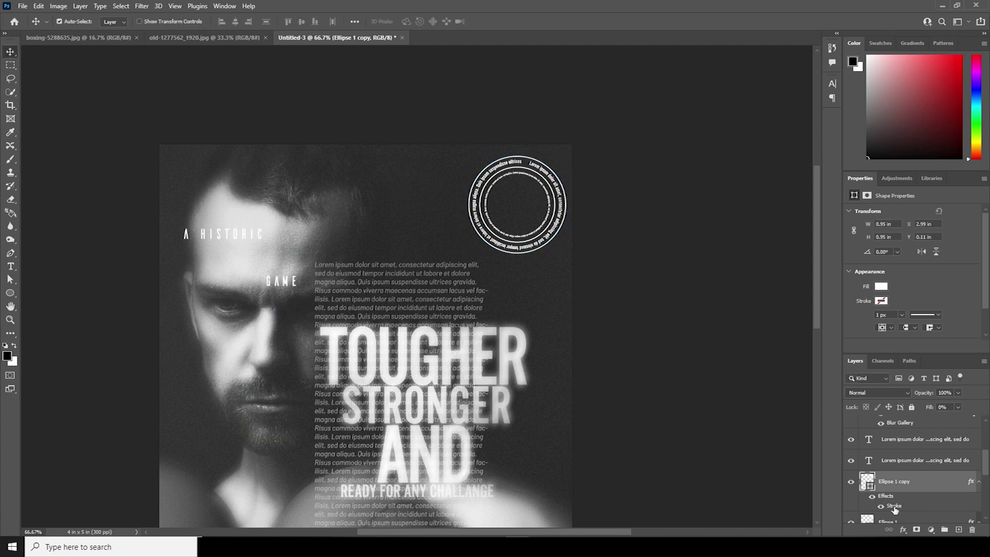
Step: Set the stroke size of the badge's outermost circle to 6 px
{"action": "double_click", "coordinate": [895, 507]}
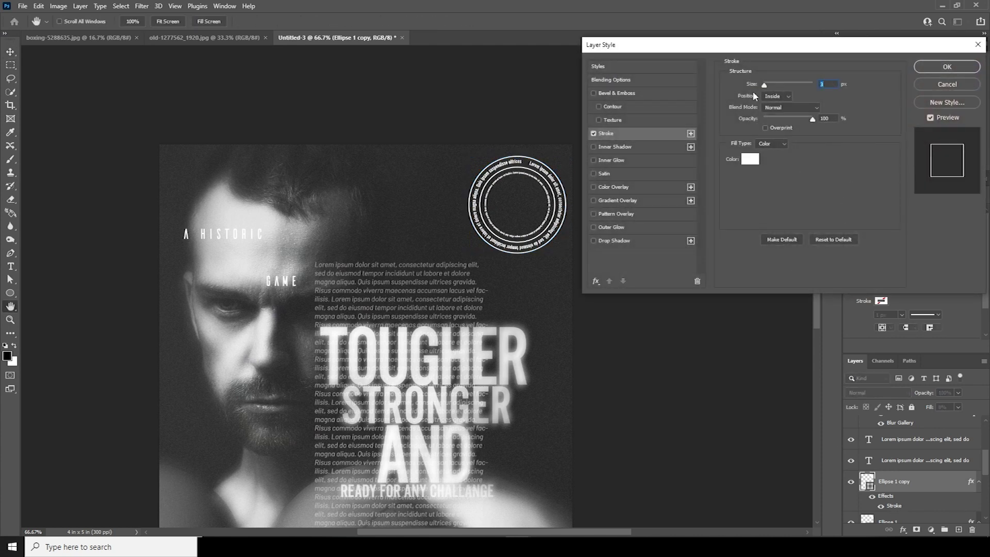
{"action": "left_click_drag", "start_coordinate": [765, 88], "coordinate": [767, 88]}
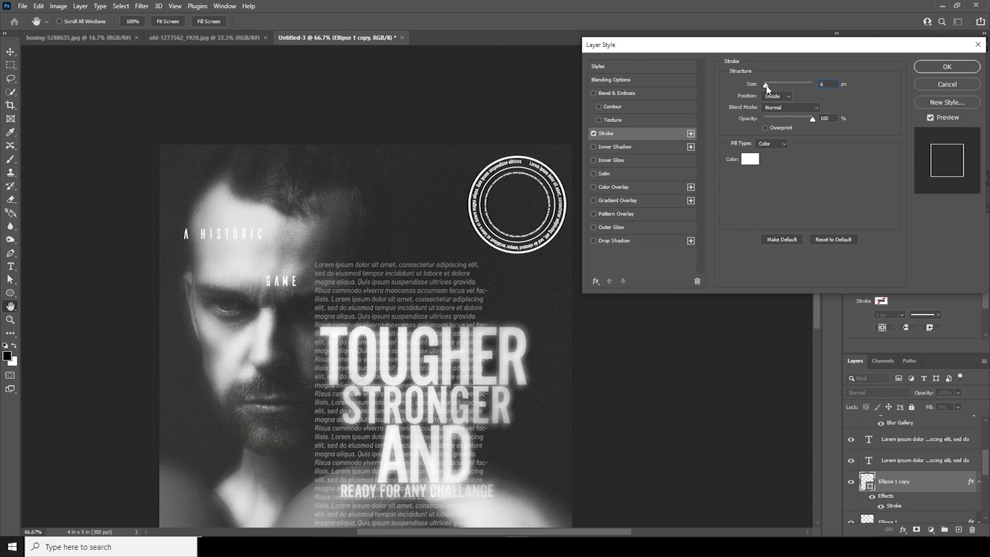
{"action": "left_click", "coordinate": [926, 67]}
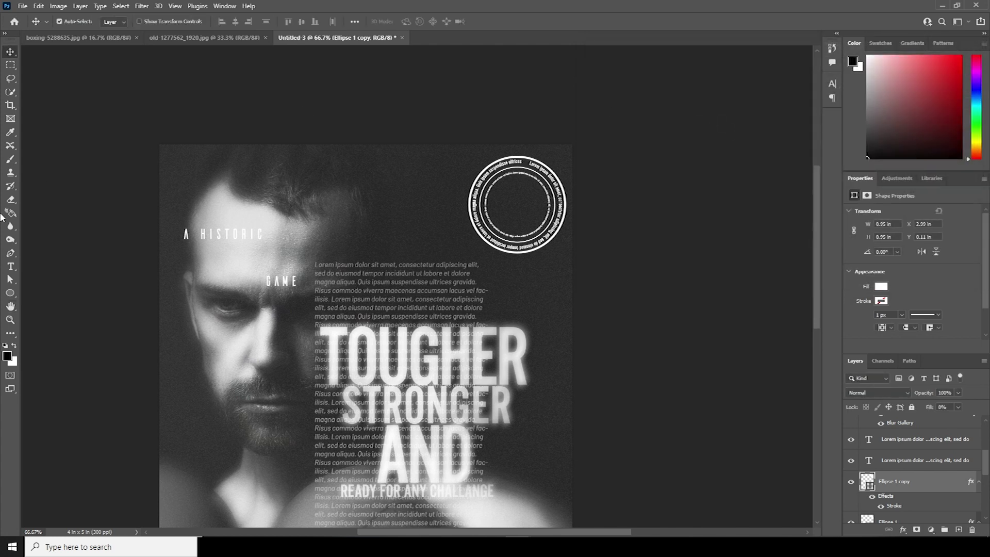
Step: Add the text BOXING, scale it to about 617% and centre it inside the badge
{"action": "left_click", "coordinate": [10, 266]}
{"action": "left_click", "coordinate": [333, 166]}
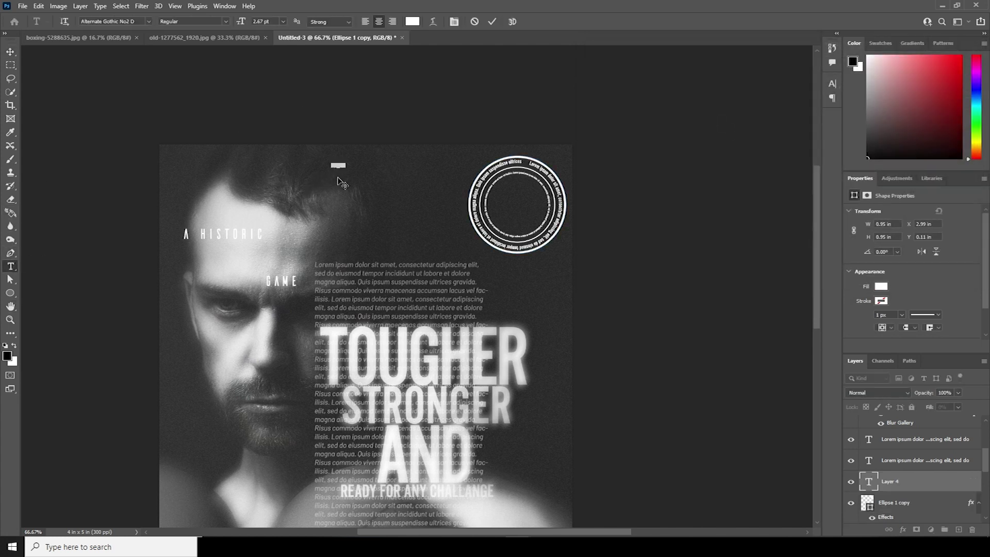
{"action": "type", "text": "d"}
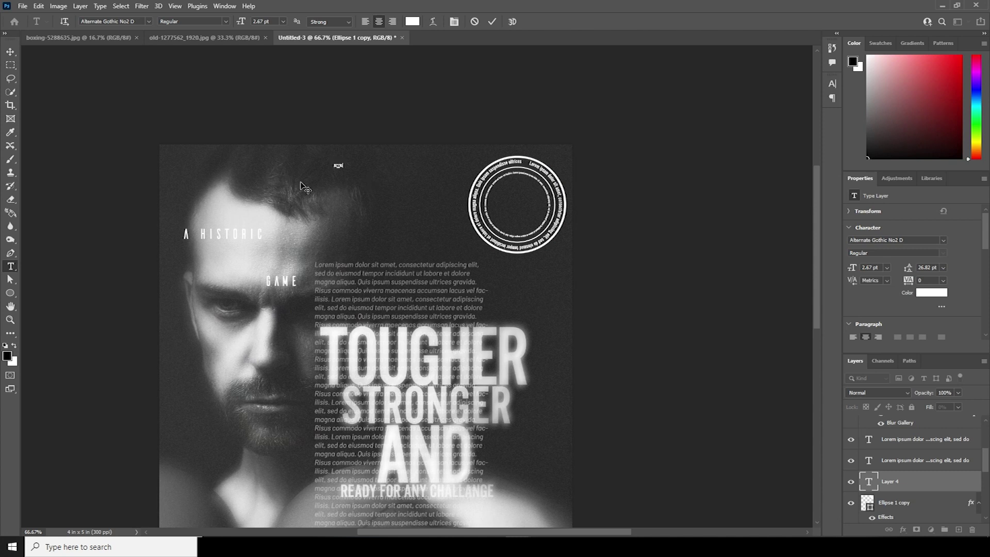
{"action": "left_click", "coordinate": [10, 53]}
{"action": "key", "text": "ctrl+t"}
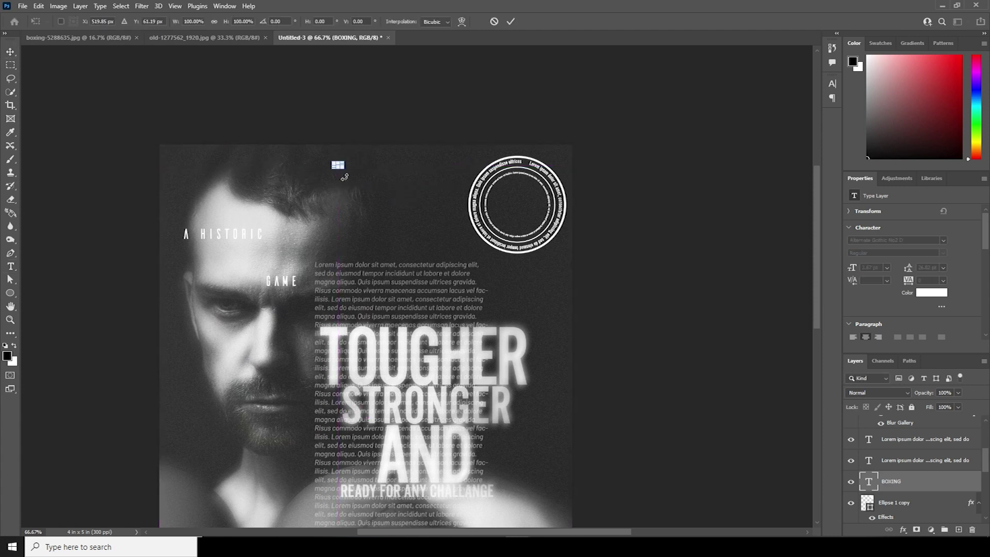
{"action": "left_click_drag", "start_coordinate": [344, 172], "coordinate": [519, 204]}
{"action": "left_click_drag", "start_coordinate": [537, 215], "coordinate": [567, 204]}
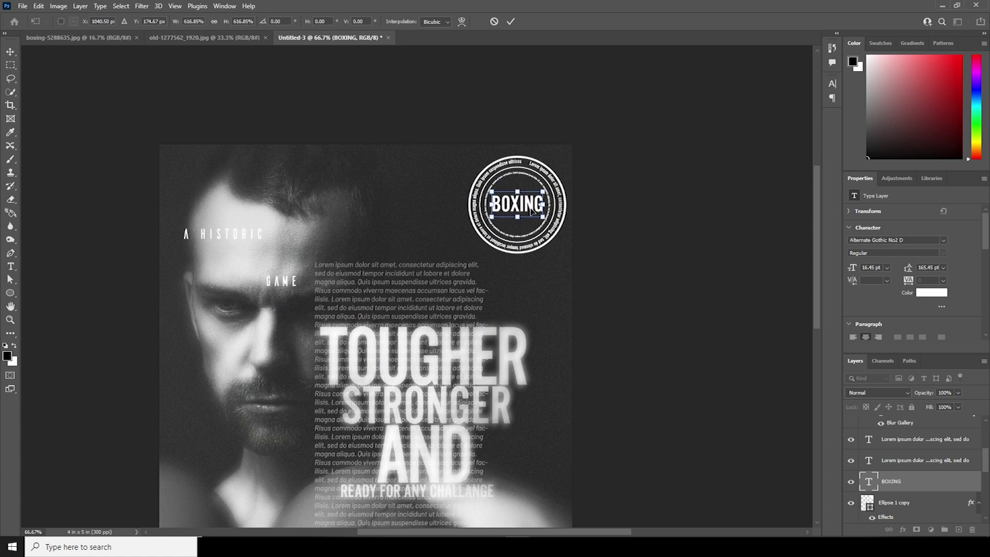
{"action": "key", "text": "Return"}
Step: Group all the badge layers and rename the group element
{"action": "left_click_drag", "start_coordinate": [985, 462], "coordinate": [986, 484]}
{"action": "left_click", "coordinate": [937, 483]}
{"action": "left_click", "coordinate": [895, 477], "text": "shift"}
{"action": "key", "text": "ctrl+g"}
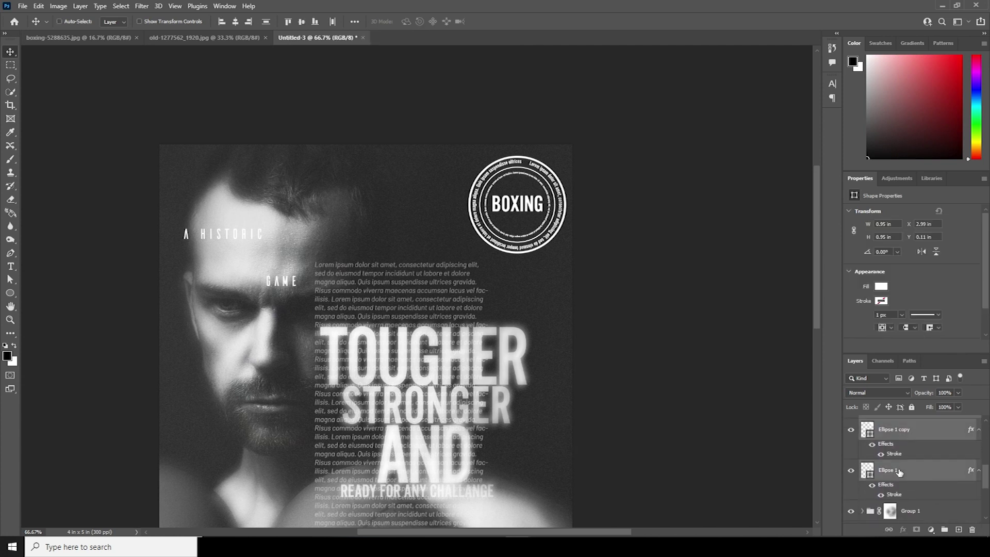
{"action": "left_click", "coordinate": [851, 422]}
{"action": "left_click", "coordinate": [851, 422]}
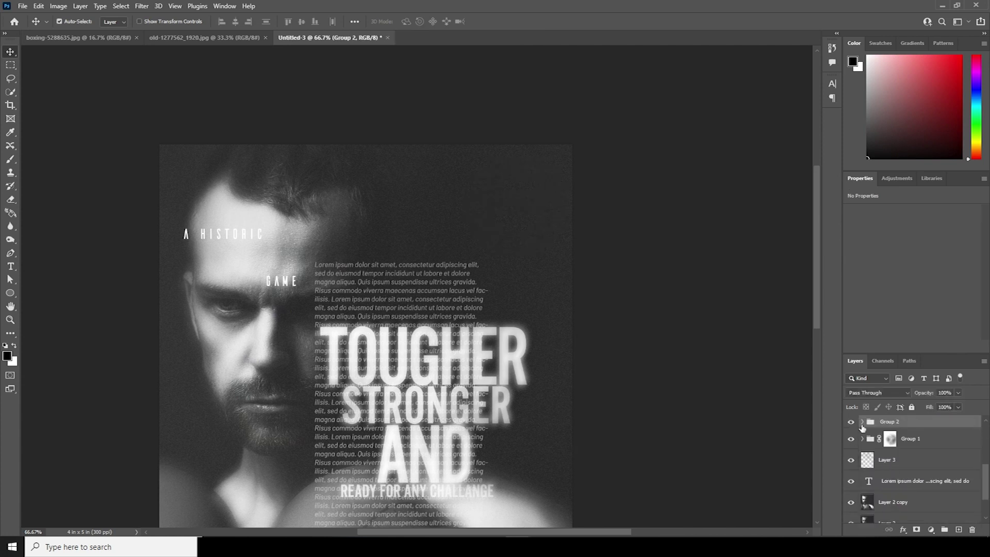
{"action": "double_click", "coordinate": [890, 422]}
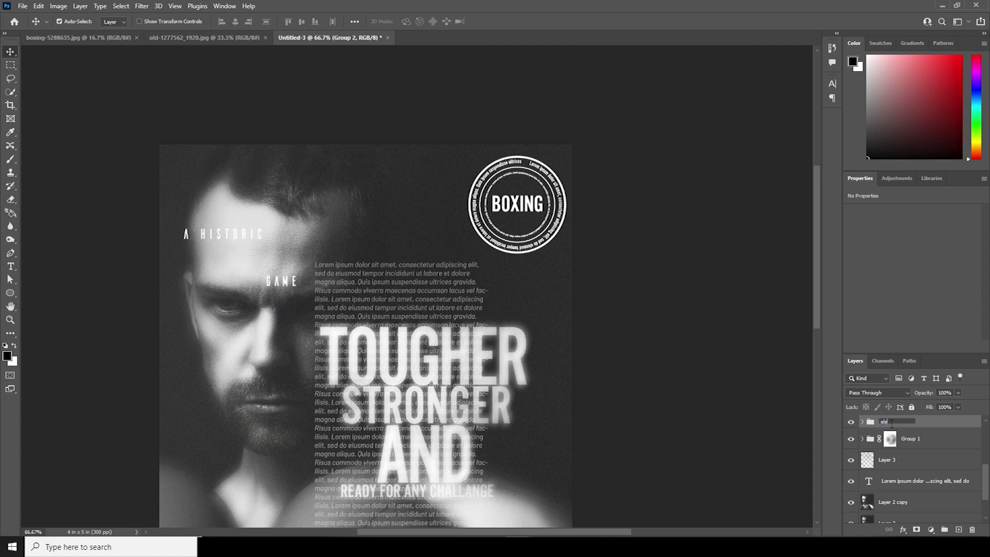
{"action": "key", "text": "Return"}
Step: Add a layer mask to the element group and set up the DD Grunge 10 brush at 250 px with black as foreground
{"action": "left_click", "coordinate": [916, 530]}
{"action": "key", "text": "b"}
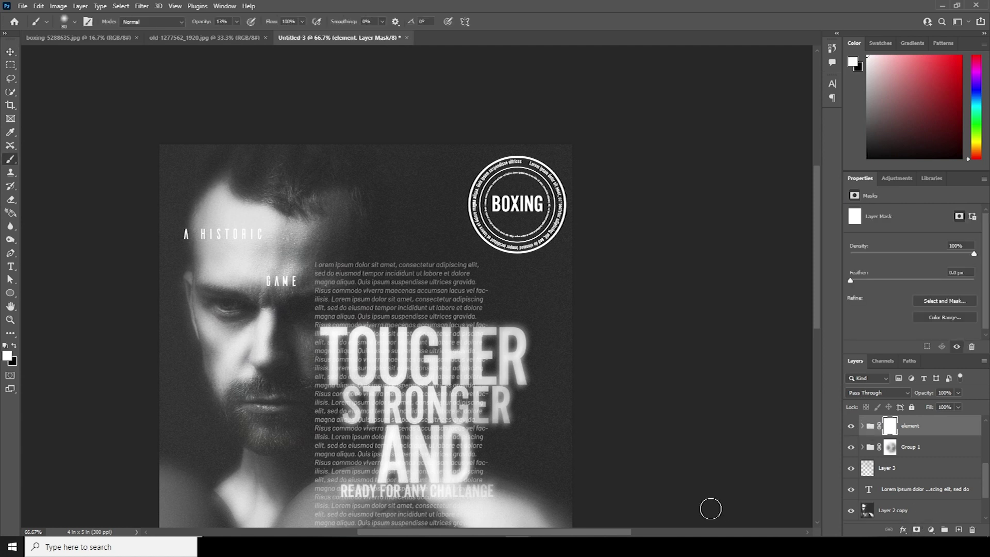
{"action": "left_click", "coordinate": [75, 21]}
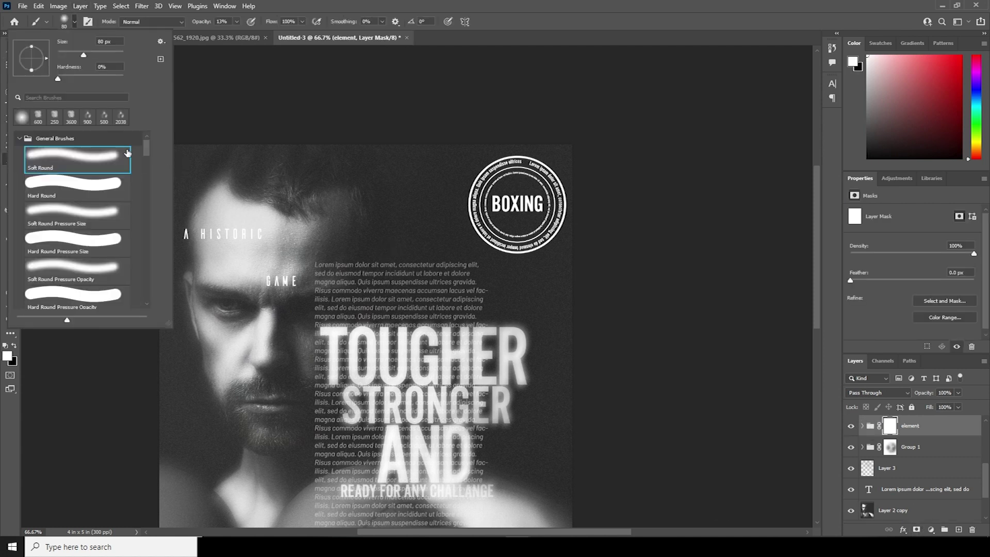
{"action": "left_click", "coordinate": [72, 118]}
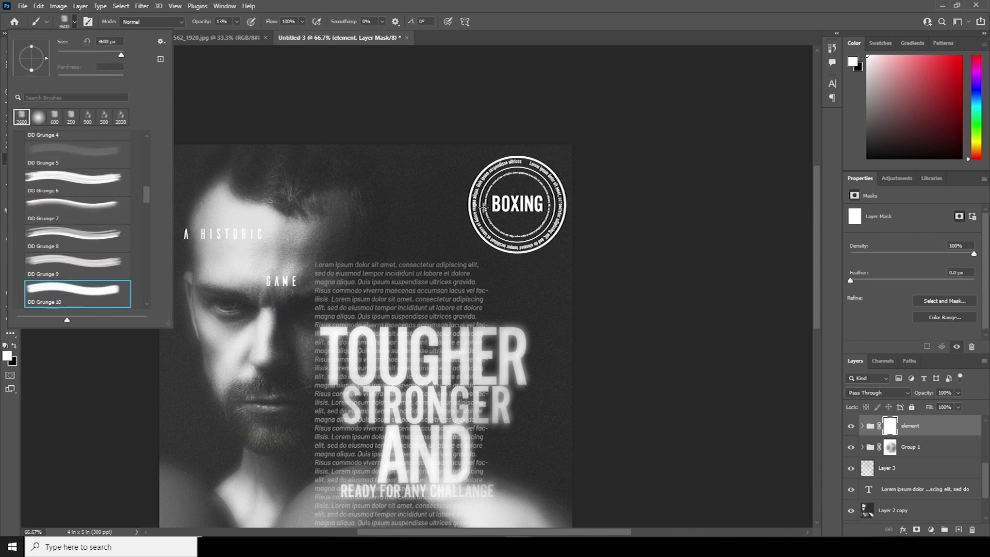
{"action": "left_click", "coordinate": [885, 425]}
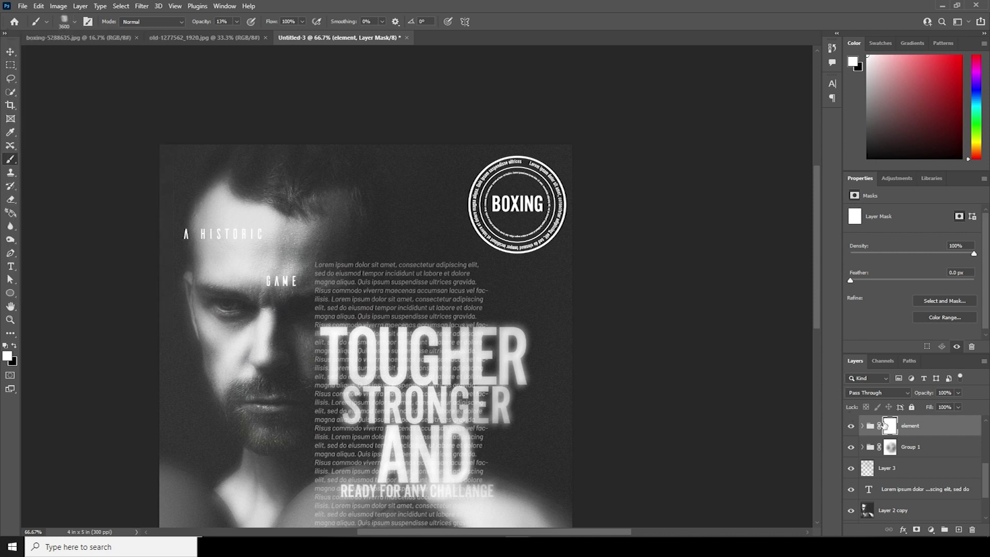
{"action": "key", "text": "bracketleft"}
{"action": "key", "text": "bracketleft"}
{"action": "key", "text": "bracketleft"}
{"action": "key", "text": "bracketleft"}
{"action": "key", "text": "bracketleft"}
{"action": "key", "text": "bracketleft"}
{"action": "key", "text": "bracketleft"}
{"action": "key", "text": "bracketleft"}
{"action": "key", "text": "bracketleft"}
{"action": "key", "text": "bracketleft"}
{"action": "key", "text": "bracketleft"}
{"action": "key", "text": "bracketleft"}
{"action": "key", "text": "bracketleft"}
{"action": "key", "text": "bracketleft"}
{"action": "key", "text": "bracketleft"}
{"action": "key", "text": "bracketleft"}
{"action": "key", "text": "bracketleft"}
{"action": "key", "text": "bracketleft"}
{"action": "key", "text": "bracketleft"}
{"action": "key", "text": "bracketleft"}
{"action": "key", "text": "bracketleft"}
{"action": "key", "text": "bracketleft"}
{"action": "key", "text": "bracketleft"}
{"action": "left_click", "coordinate": [15, 345]}
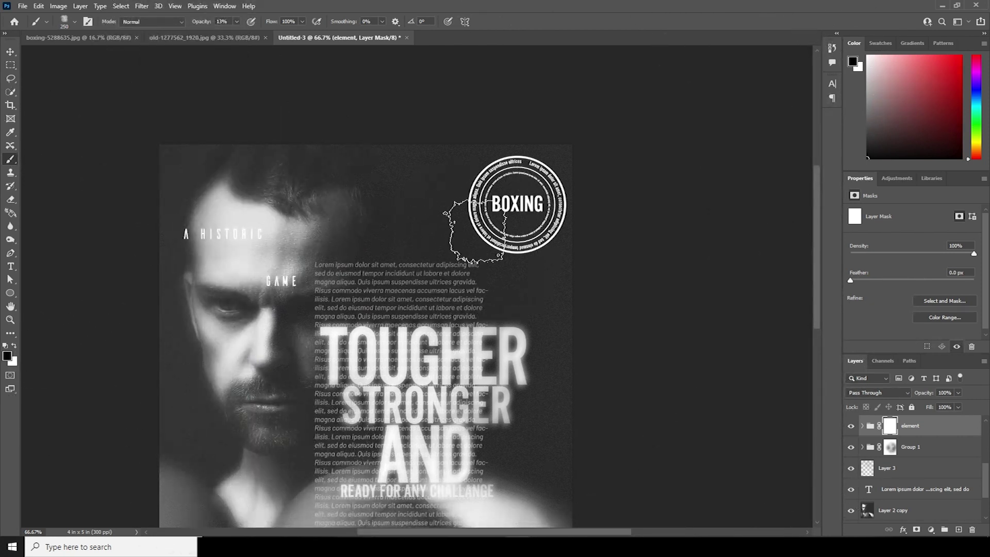
Step: Set the brush opacity to 100% and dab the grunge brush on the element mask over both sides of the badge
{"action": "left_click", "coordinate": [237, 22]}
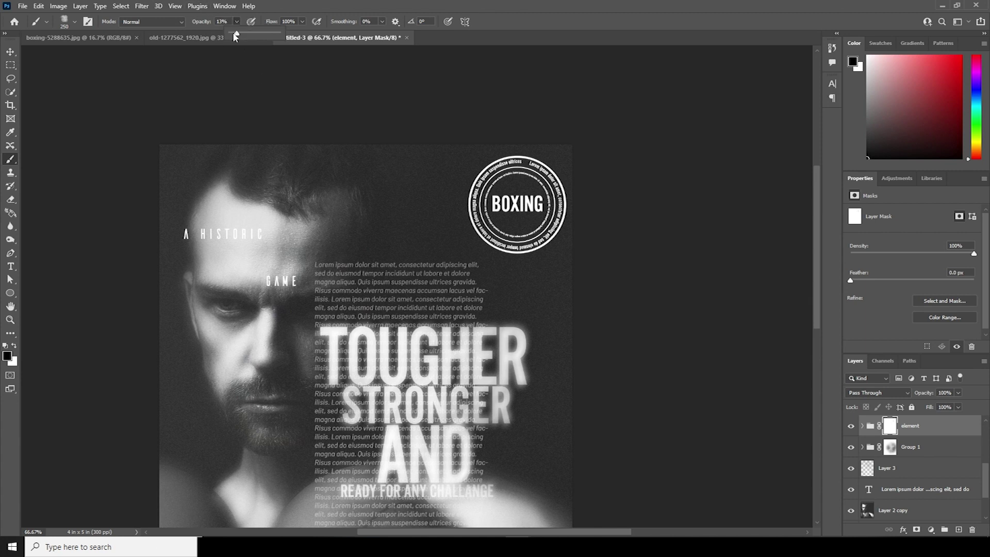
{"action": "left_click_drag", "start_coordinate": [237, 34], "coordinate": [281, 34]}
{"action": "left_click", "coordinate": [463, 212]}
{"action": "left_click", "coordinate": [570, 185]}
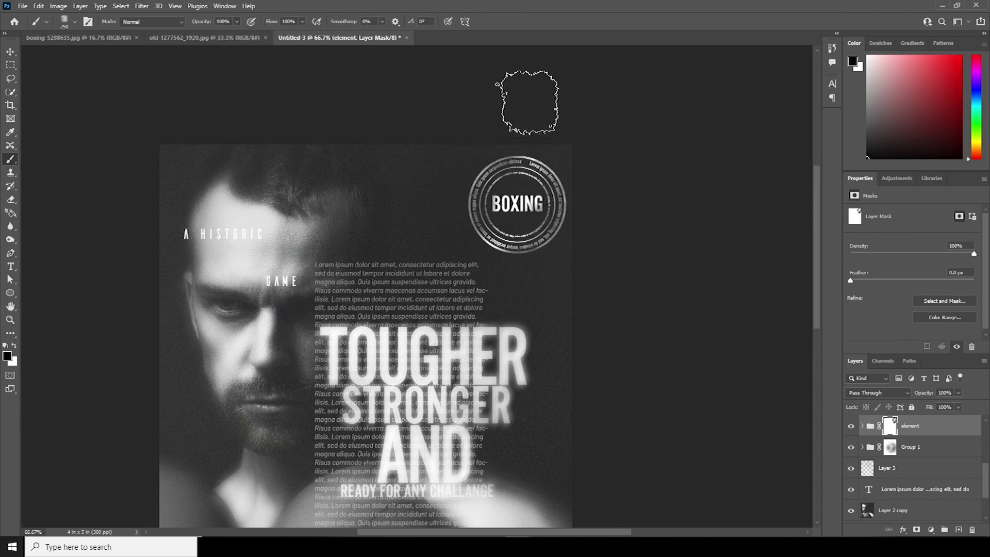
Step: Wear the badge further with grunge dabs at 125 px and 175 px, and set the element group's opacity to 33%
{"action": "key", "text": "bracketleft"}
{"action": "key", "text": "bracketleft"}
{"action": "key", "text": "bracketleft"}
{"action": "key", "text": "bracketleft"}
{"action": "key", "text": "bracketleft"}
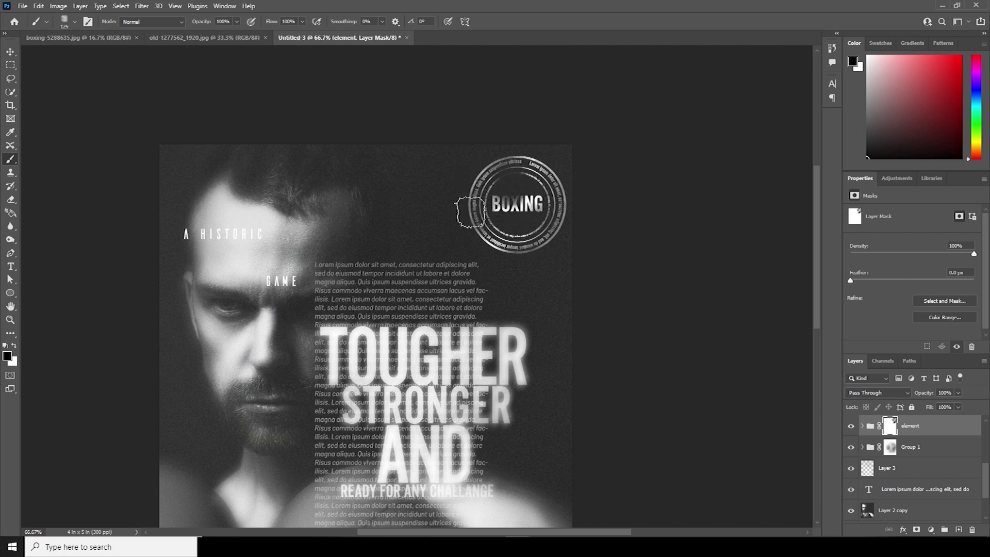
{"action": "left_click", "coordinate": [497, 220]}
{"action": "left_click", "coordinate": [544, 214]}
{"action": "key", "text": "bracketright"}
{"action": "key", "text": "bracketright"}
{"action": "key", "text": "bracketright"}
{"action": "left_click", "coordinate": [477, 201]}
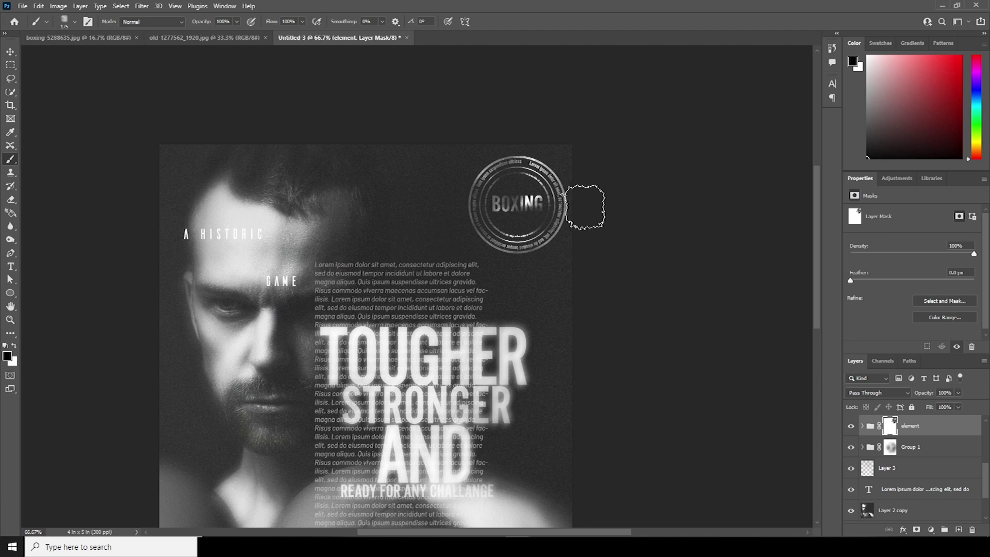
{"action": "left_click", "coordinate": [870, 429]}
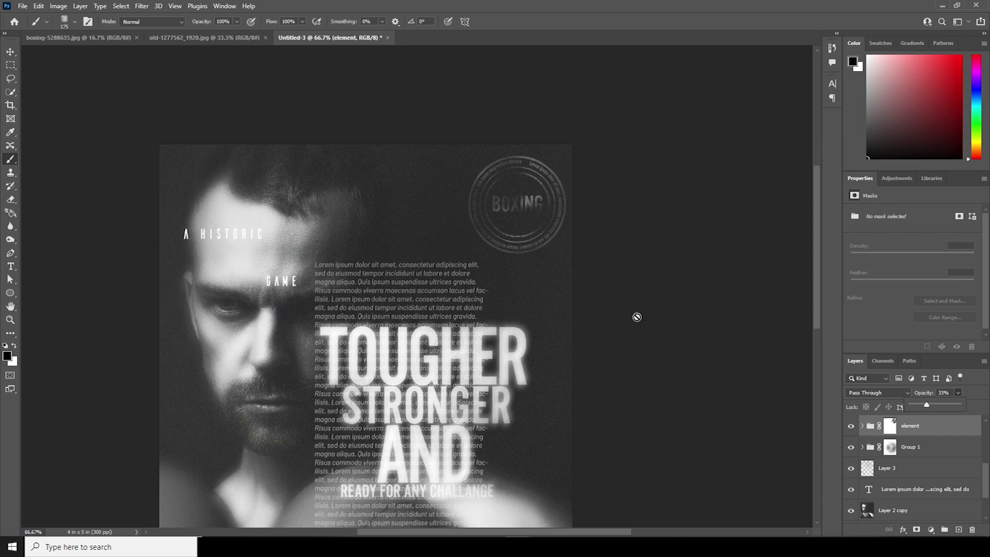
{"action": "left_click", "coordinate": [11, 52]}
Step: Add the text "windy studio tutorial", scale it to about 197% and place it near the poster's lower-right corner
{"action": "mouse_move", "coordinate": [502, 306]}
{"action": "left_mouse_down"}
{"action": "mouse_move", "coordinate": [569, 132]}
{"action": "mouse_move", "coordinate": [493, 277]}
{"action": "left_mouse_up"}
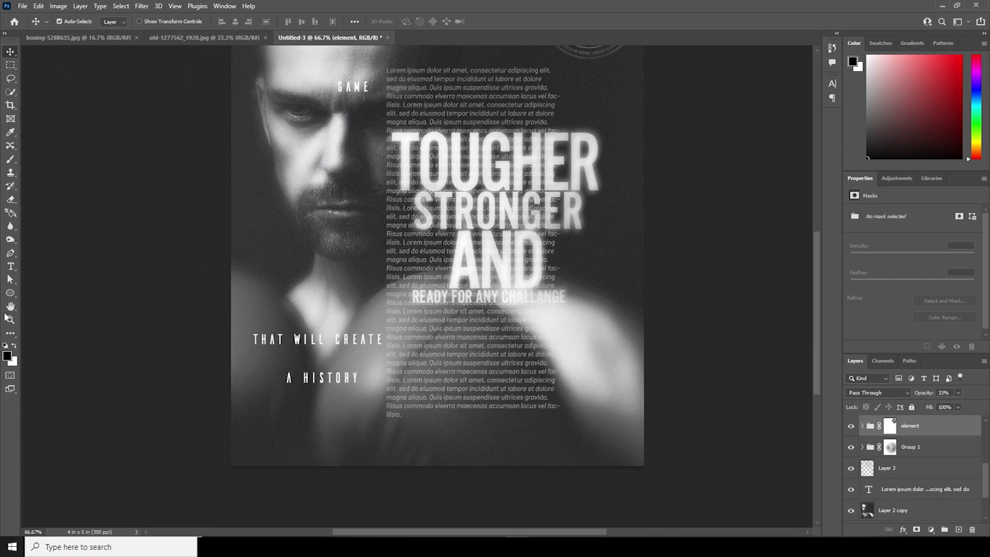
{"action": "left_click", "coordinate": [10, 266]}
{"action": "left_click", "coordinate": [411, 452]}
{"action": "type", "text": "www.you"}
{"action": "left_click", "coordinate": [10, 52]}
{"action": "key", "text": "ctrl+t"}
{"action": "left_click_drag", "start_coordinate": [424, 454], "coordinate": [446, 460]}
{"action": "left_click_drag", "start_coordinate": [438, 455], "coordinate": [604, 436]}
{"action": "left_click_drag", "start_coordinate": [585, 397], "coordinate": [554, 423]}
{"action": "key", "text": "ctrl+minus"}
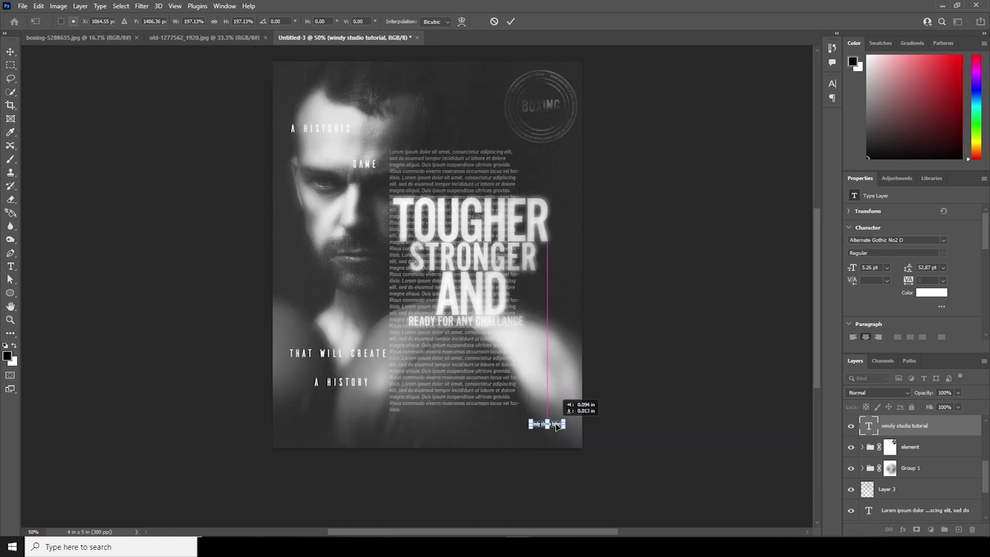
{"action": "key", "text": "Return"}
Step: Change the colour of the "windy studio tutorial" text to dark red, about 950101
{"action": "double_click", "coordinate": [869, 426]}
{"action": "left_click", "coordinate": [931, 292]}
{"action": "left_click", "coordinate": [840, 265]}
{"action": "left_click_drag", "start_coordinate": [840, 265], "coordinate": [840, 239]}
{"action": "mouse_move", "coordinate": [855, 337]}
{"action": "left_mouse_down"}
{"action": "mouse_move", "coordinate": [855, 329]}
{"action": "mouse_move", "coordinate": [854, 341]}
{"action": "left_mouse_up"}
{"action": "mouse_move", "coordinate": [784, 223]}
{"action": "left_mouse_down"}
{"action": "mouse_move", "coordinate": [715, 309]}
{"action": "mouse_move", "coordinate": [845, 297]}
{"action": "mouse_move", "coordinate": [840, 269]}
{"action": "left_mouse_up"}
{"action": "key", "text": "Return"}
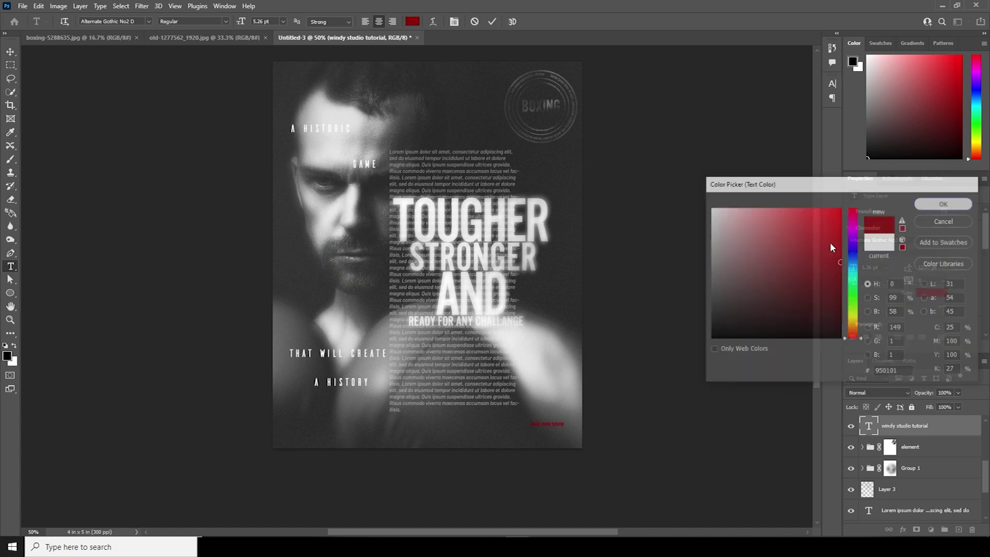
Step: Draw a square about 0.05 in wide beside the "windy studio tutorial" text and fill it with the text's dark red
{"action": "right_click", "coordinate": [11, 293]}
{"action": "left_click", "coordinate": [57, 296]}
{"action": "left_click_drag", "start_coordinate": [523, 423], "coordinate": [528, 430]}
{"action": "double_click", "coordinate": [867, 426]}
{"action": "key", "text": "ctrl+plus"}
{"action": "key", "text": "ctrl+plus"}
{"action": "key", "text": "ctrl+plus"}
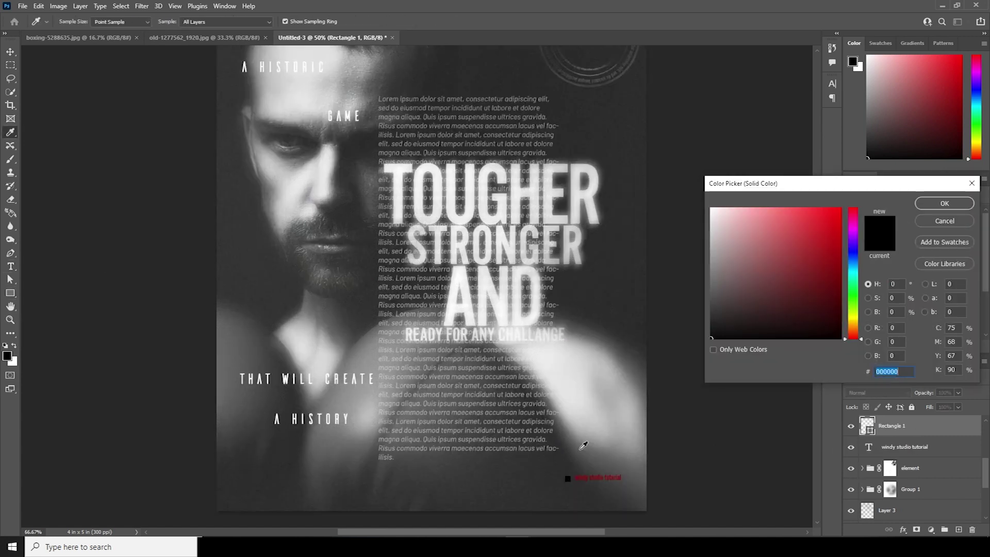
{"action": "left_click_drag", "start_coordinate": [580, 444], "coordinate": [403, 219]}
{"action": "left_click", "coordinate": [535, 391]}
{"action": "left_click", "coordinate": [943, 203]}
Step: Duplicate the "windy studio tutorial" text just below itself and replace the copy's wording with 01 12 2022
{"action": "left_click", "coordinate": [11, 53]}
{"action": "left_click_drag", "start_coordinate": [498, 397], "coordinate": [504, 394]}
{"action": "left_click_drag", "start_coordinate": [565, 393], "coordinate": [566, 409]}
{"action": "double_click", "coordinate": [869, 448]}
{"action": "type", "text": "01.12 2022"}
Step: Adjust the date text's font size and letter tracking, and fit it under the "windy studio tutorial" line
{"action": "double_click", "coordinate": [868, 448]}
{"action": "left_click_drag", "start_coordinate": [852, 267], "coordinate": [849, 268]}
{"action": "mouse_move", "coordinate": [908, 280]}
{"action": "left_mouse_down"}
{"action": "mouse_move", "coordinate": [938, 281]}
{"action": "mouse_move", "coordinate": [914, 280]}
{"action": "left_mouse_up"}
{"action": "left_click", "coordinate": [10, 51]}
{"action": "double_click", "coordinate": [868, 451]}
{"action": "left_click", "coordinate": [10, 52]}
{"action": "key", "text": "ctrl+t"}
{"action": "left_click_drag", "start_coordinate": [672, 415], "coordinate": [662, 414]}
{"action": "key", "text": "Return"}
Step: Add a Color Balance adjustment layer above the red square and shift its midtones towards cyan for a cool teal tint
{"action": "key", "text": "ctrl+minus"}
{"action": "key", "text": "ctrl+minus"}
{"action": "key", "text": "ctrl+minus"}
{"action": "left_click_drag", "start_coordinate": [375, 212], "coordinate": [454, 349]}
{"action": "left_click", "coordinate": [925, 427]}
{"action": "left_click", "coordinate": [931, 530]}
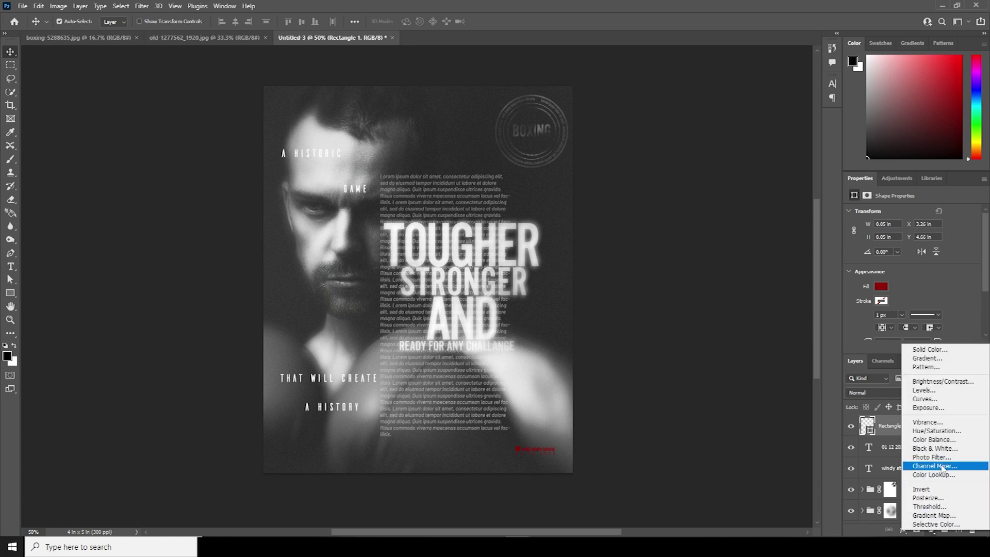
{"action": "left_click", "coordinate": [942, 440]}
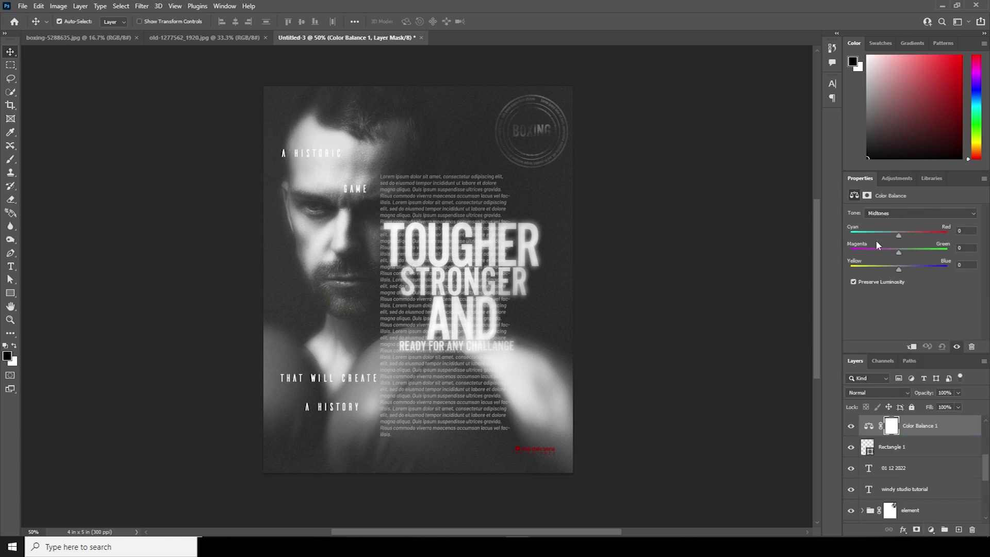
{"action": "left_click_drag", "start_coordinate": [873, 233], "coordinate": [885, 233]}
{"action": "left_click_drag", "start_coordinate": [898, 269], "coordinate": [896, 270]}
{"action": "left_click_drag", "start_coordinate": [899, 252], "coordinate": [899, 252]}
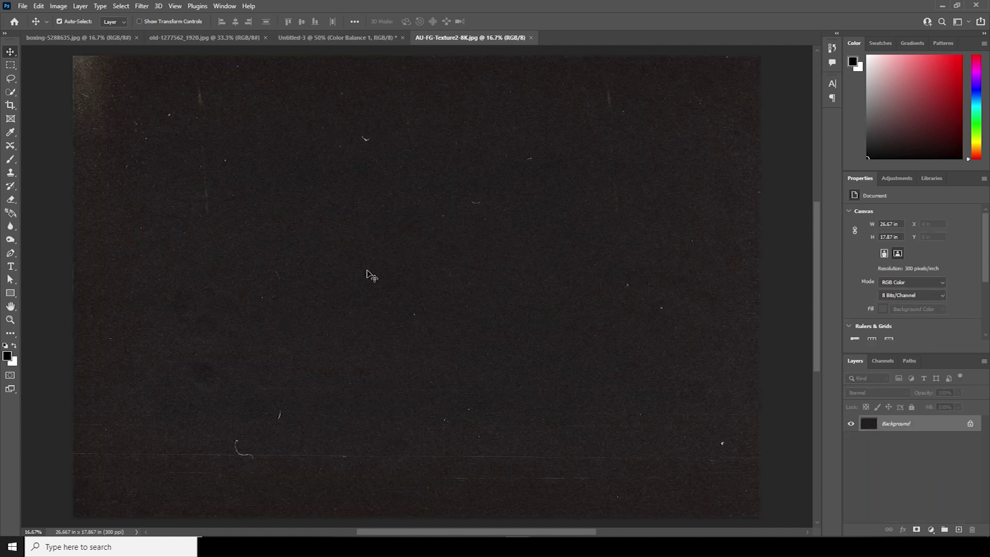
Step: Bring the AU-FG-Texture2-8K dust texture into the poster as the topmost layer and set its blend mode to Screen
{"action": "left_click", "coordinate": [296, 38]}
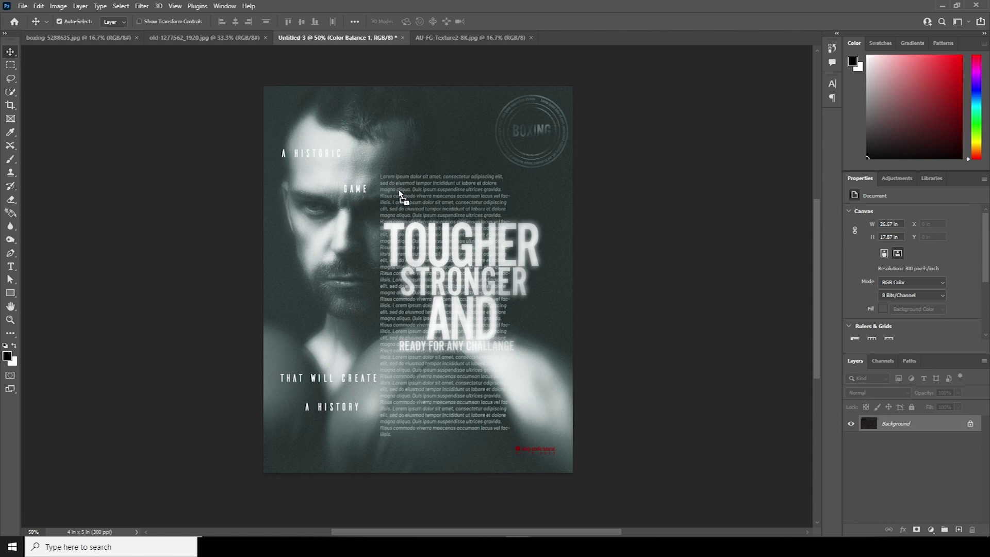
{"action": "left_click_drag", "start_coordinate": [401, 195], "coordinate": [403, 194]}
{"action": "mouse_move", "coordinate": [871, 517]}
{"action": "left_mouse_down"}
{"action": "mouse_move", "coordinate": [885, 408]}
{"action": "mouse_move", "coordinate": [890, 425]}
{"action": "left_mouse_up"}
{"action": "left_click", "coordinate": [877, 393]}
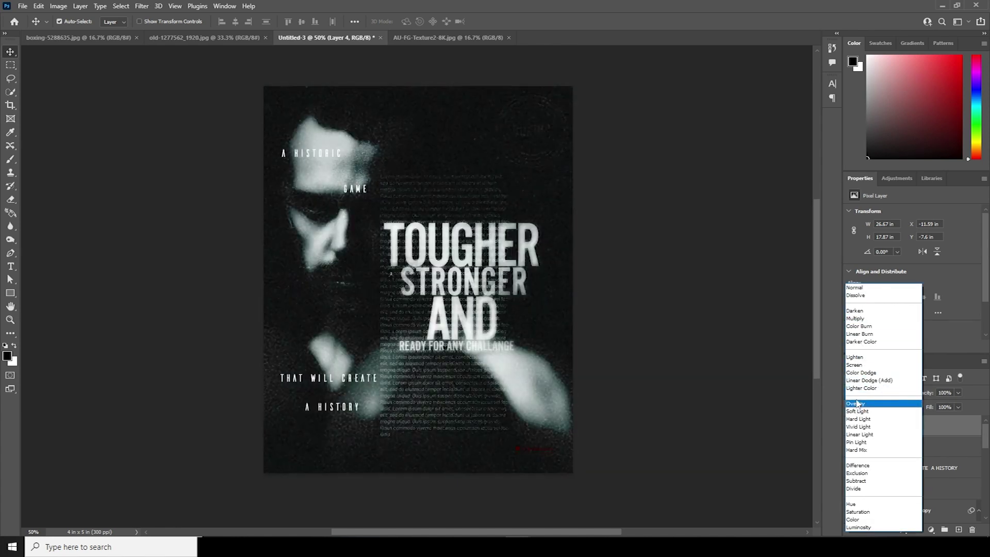
{"action": "left_click", "coordinate": [856, 367]}
Step: Rotate the dust texture -90° and scale it to about 22.66%, positioning it to cover the whole poster
{"action": "key", "text": "ctrl+minus"}
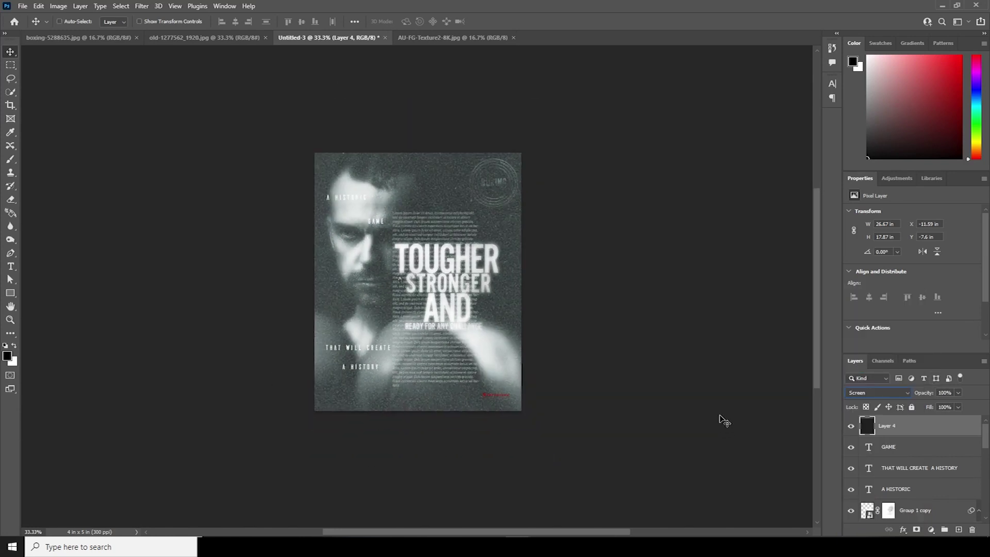
{"action": "key", "text": "ctrl+minus"}
{"action": "key", "text": "ctrl+t"}
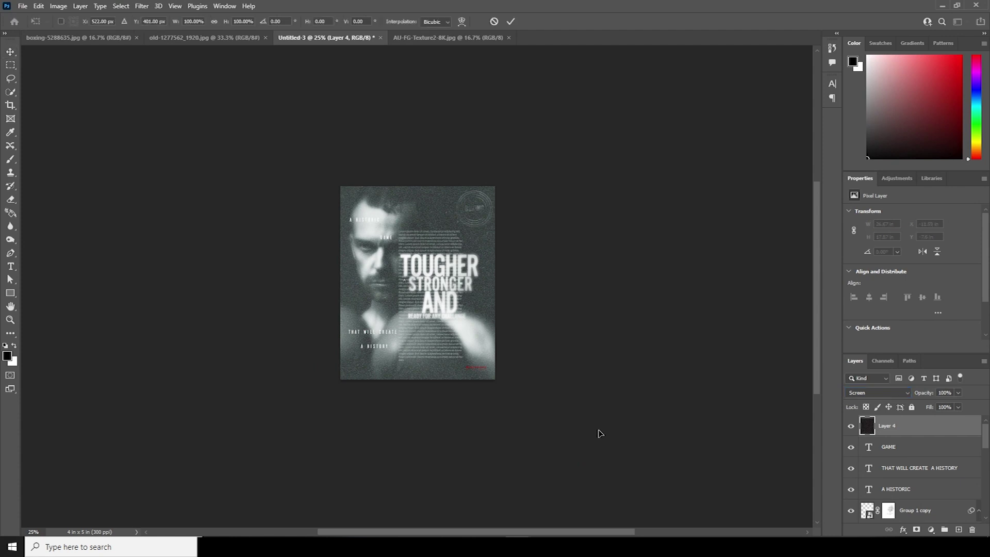
{"action": "key", "text": "ctrl+minus"}
{"action": "left_click_drag", "start_coordinate": [720, 464], "coordinate": [462, 296]}
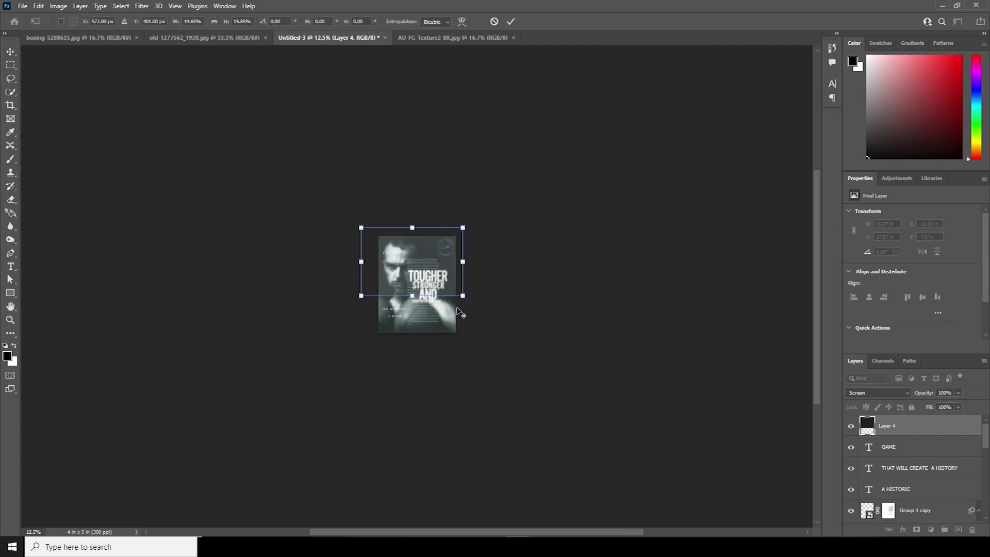
{"action": "left_click_drag", "start_coordinate": [474, 214], "coordinate": [392, 206]}
{"action": "left_click_drag", "start_coordinate": [407, 278], "coordinate": [409, 305]}
{"action": "key", "text": "ctrl+plus"}
{"action": "key", "text": "ctrl+plus"}
{"action": "key", "text": "ctrl+plus"}
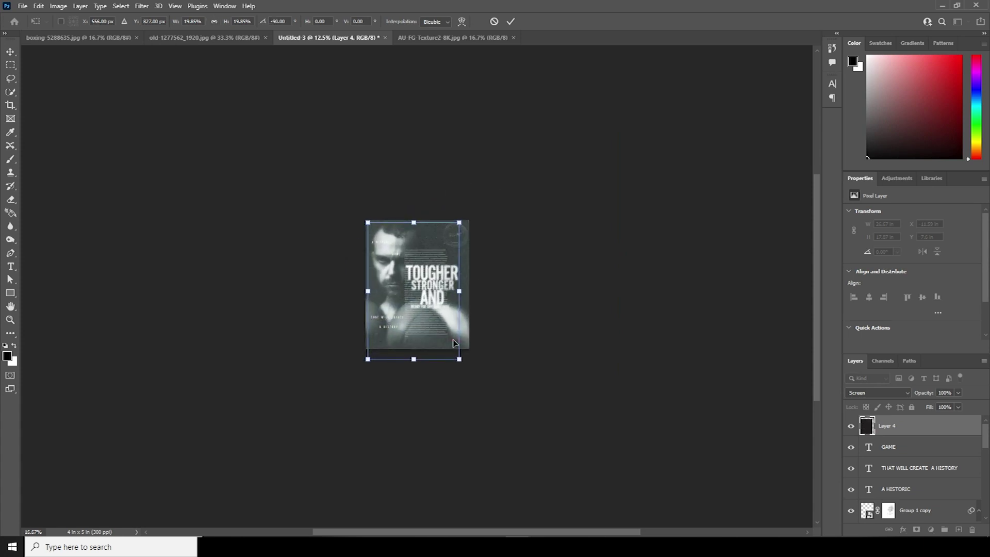
{"action": "left_click_drag", "start_coordinate": [502, 432], "coordinate": [534, 440]}
{"action": "key", "text": "Return"}
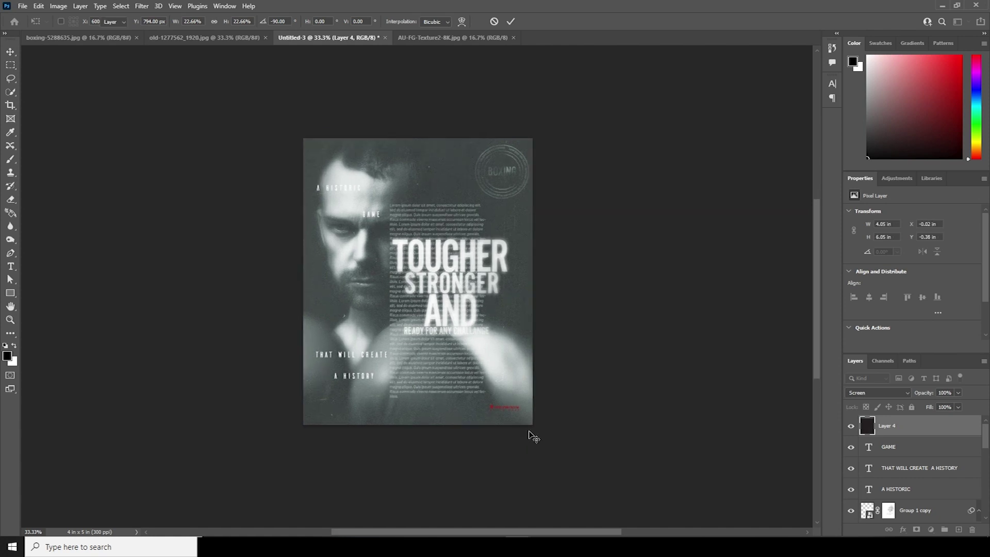
Step: Lower the dust texture layer's opacity to 65%
{"action": "key", "text": "ctrl+plus"}
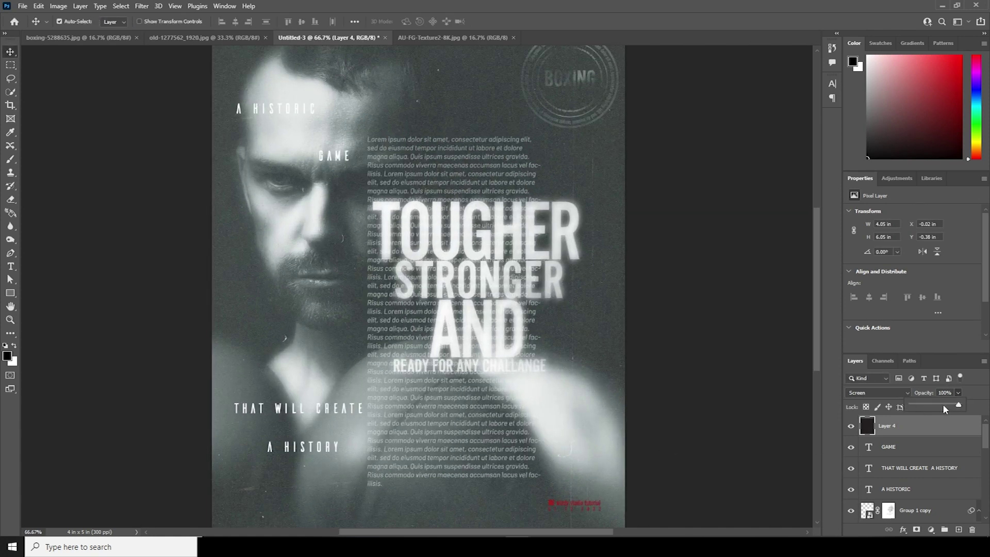
{"action": "left_click_drag", "start_coordinate": [944, 407], "coordinate": [942, 406]}
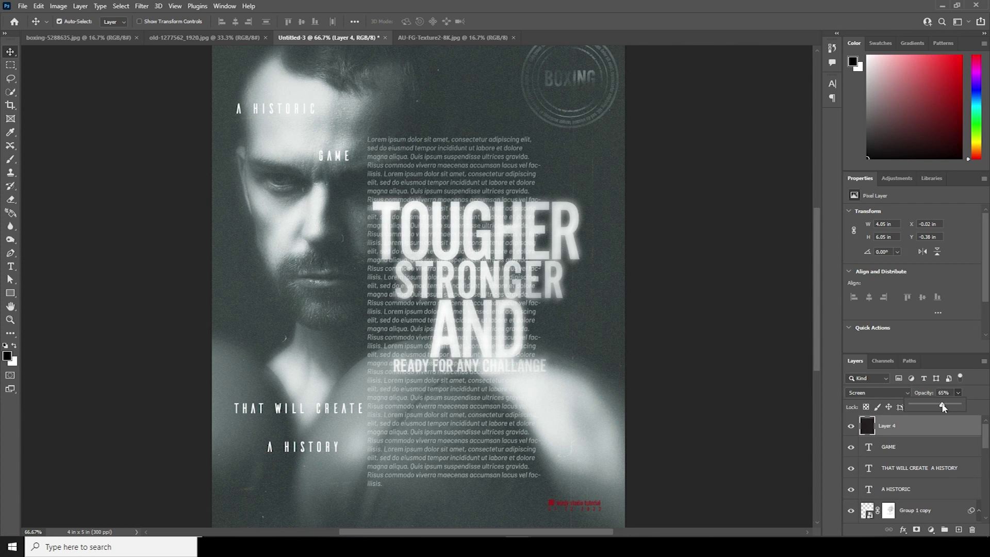
{"action": "key", "text": "ctrl+minus"}
{"action": "key", "text": "ctrl+minus"}
{"action": "key", "text": "ctrl+plus"}
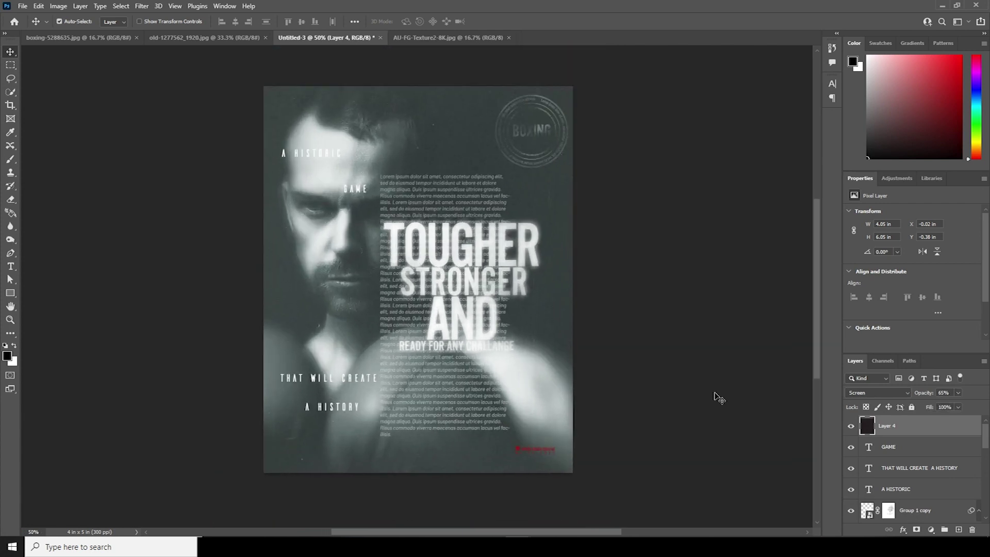
Step: Bring the old-1277562_1920 handwriting image into the poster as the top layer and desaturate it with Hue/Saturation at saturation -100
{"action": "left_click", "coordinate": [204, 38]}
{"action": "left_click_drag", "start_coordinate": [407, 224], "coordinate": [424, 127]}
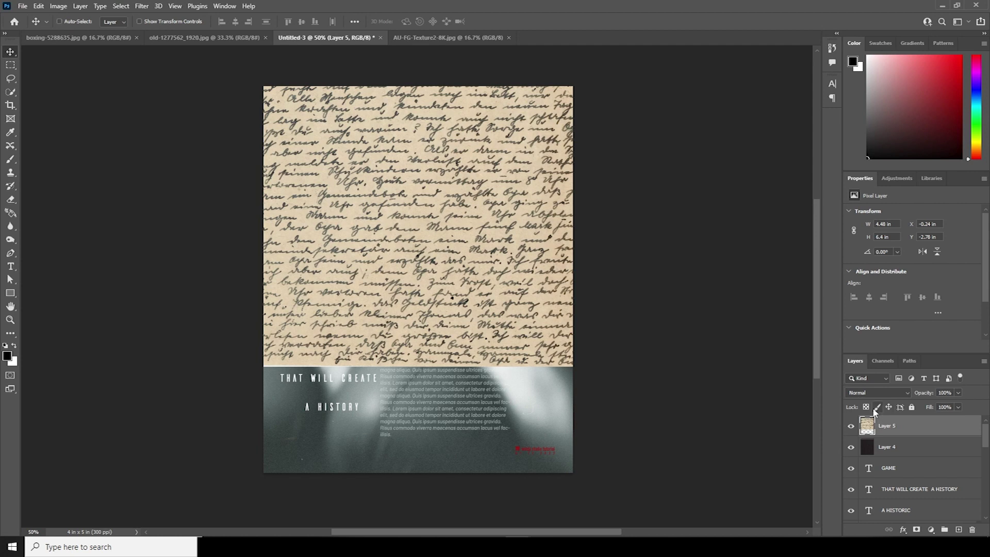
{"action": "key", "text": "ctrl+u"}
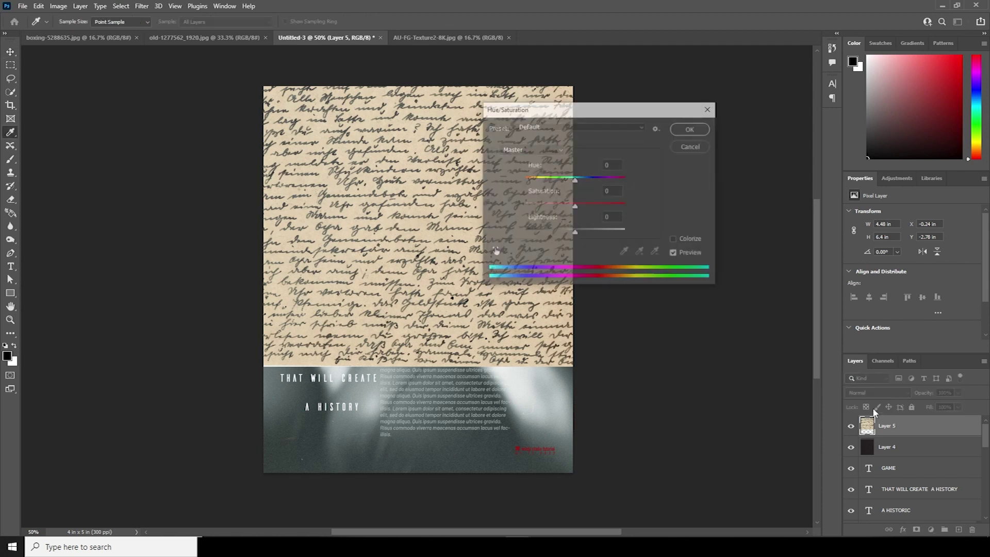
{"action": "left_click_drag", "start_coordinate": [574, 206], "coordinate": [446, 186]}
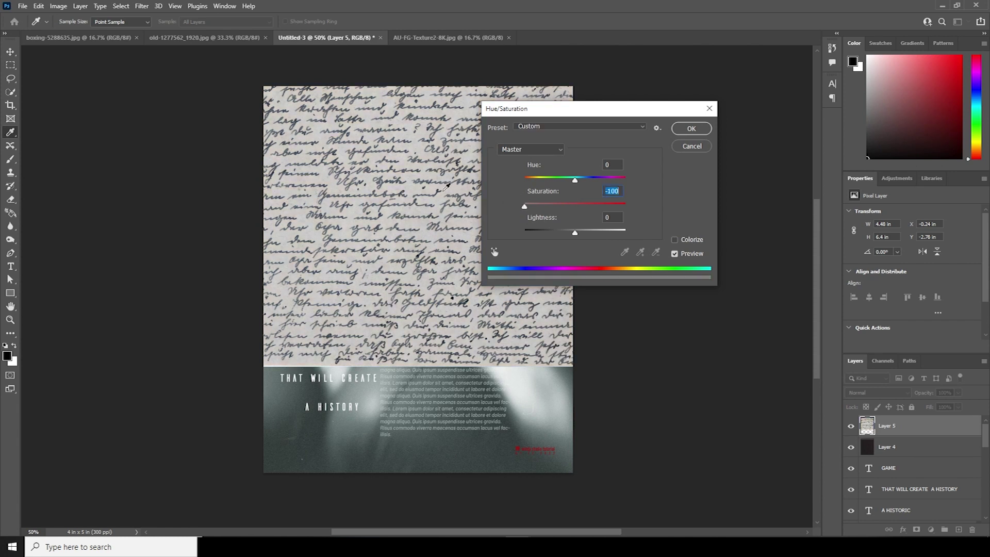
{"action": "left_click", "coordinate": [691, 129]}
Step: Push the handwriting layer's paper to near white with Levels and set its blend mode to Soft Light
{"action": "key", "text": "ctrl+l"}
{"action": "left_click_drag", "start_coordinate": [583, 259], "coordinate": [637, 260]}
{"action": "left_click_drag", "start_coordinate": [713, 260], "coordinate": [699, 261]}
{"action": "left_click", "coordinate": [756, 164]}
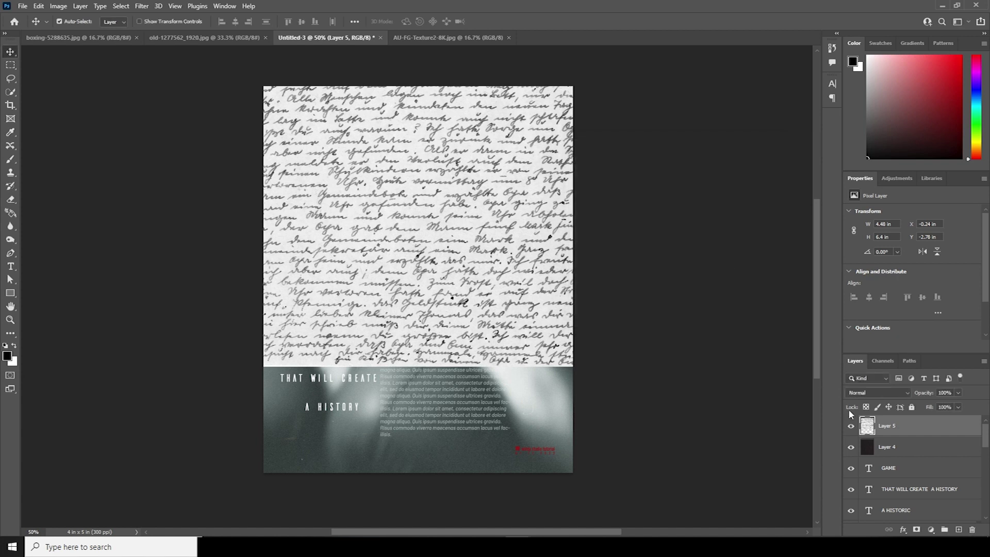
{"action": "left_click", "coordinate": [857, 392]}
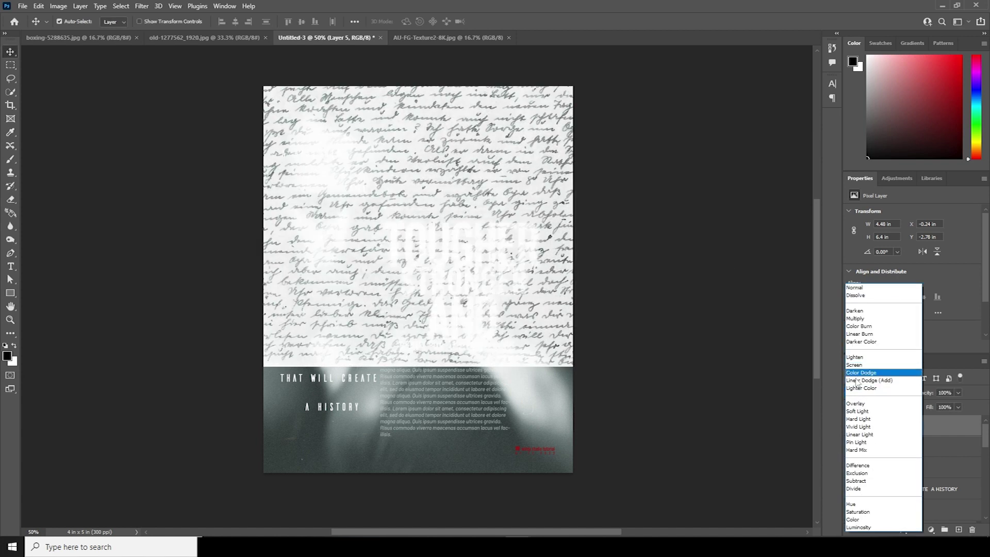
{"action": "left_click", "coordinate": [857, 411]}
Step: Scale the handwriting layer to about 4.22 x 6.02 in and position it so it covers the whole poster
{"action": "key", "text": "ctrl+t"}
{"action": "key", "text": "ctrl+minus"}
{"action": "key", "text": "ctrl+minus"}
{"action": "left_click_drag", "start_coordinate": [512, 327], "coordinate": [475, 285]}
{"action": "left_click_drag", "start_coordinate": [441, 227], "coordinate": [404, 357]}
{"action": "left_click_drag", "start_coordinate": [437, 413], "coordinate": [468, 427]}
{"action": "left_click_drag", "start_coordinate": [442, 375], "coordinate": [473, 382]}
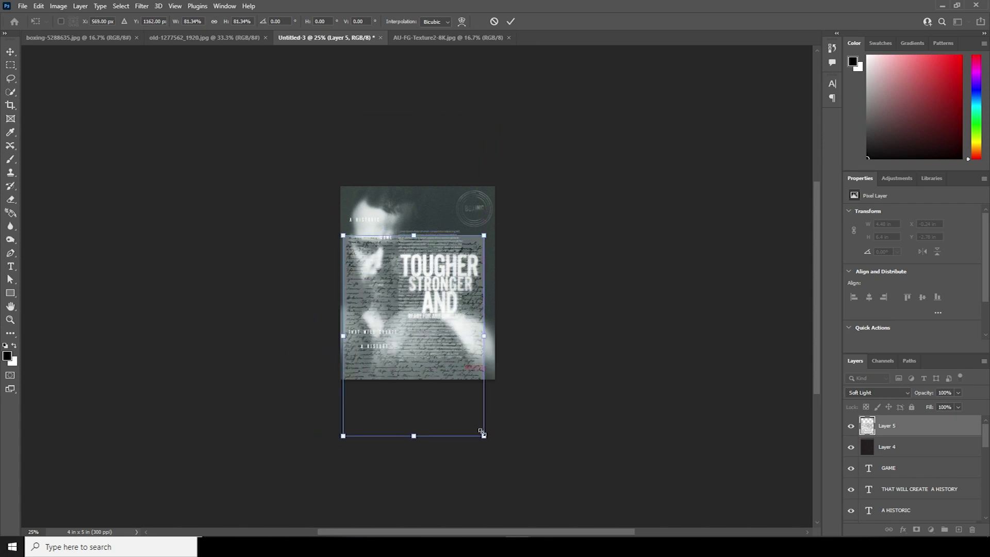
{"action": "left_click_drag", "start_coordinate": [480, 431], "coordinate": [499, 448]}
{"action": "left_click_drag", "start_coordinate": [485, 374], "coordinate": [484, 340]}
{"action": "key", "text": "Return"}
Step: Apply a Field Blur of 15 px to the handwriting layer
{"action": "key", "text": "ctrl+minus"}
{"action": "key", "text": "ctrl+plus"}
{"action": "key", "text": "ctrl+plus"}
{"action": "key", "text": "ctrl+plus"}
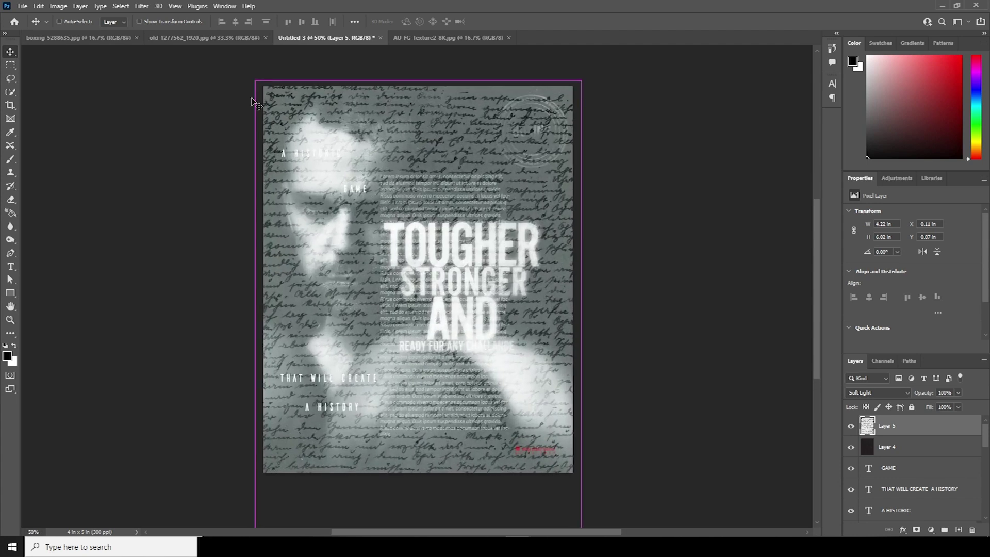
{"action": "left_click", "coordinate": [142, 7]}
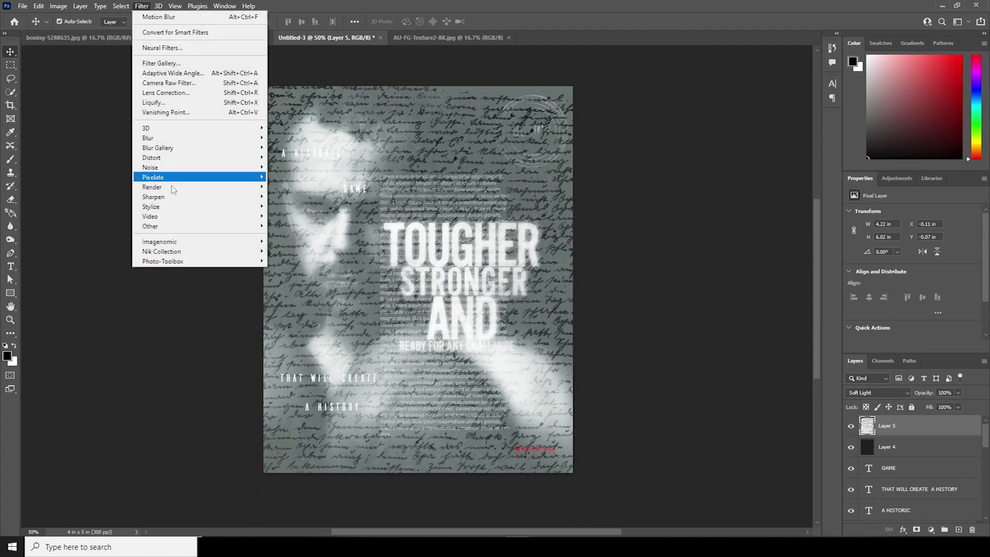
{"action": "mouse_move", "coordinate": [169, 139]}
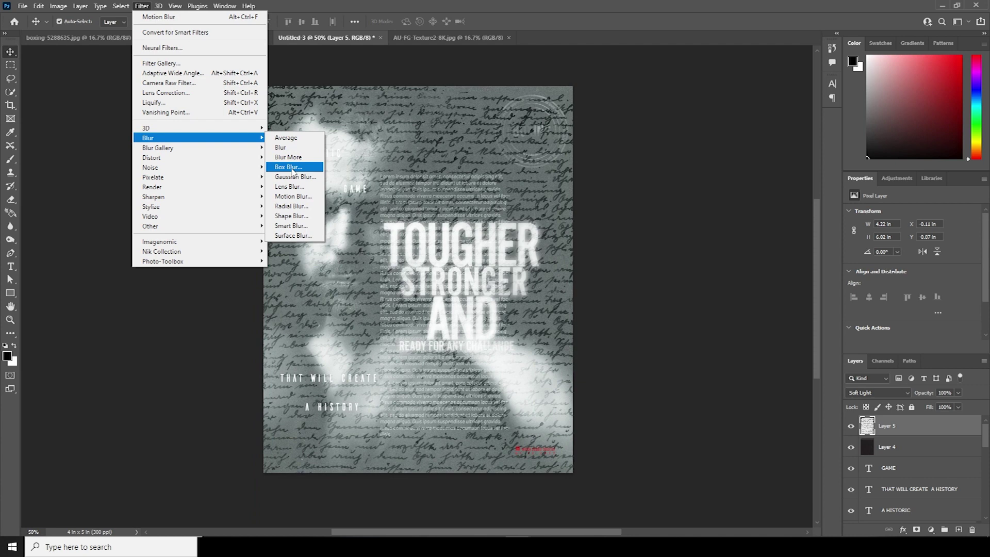
{"action": "mouse_move", "coordinate": [220, 149]}
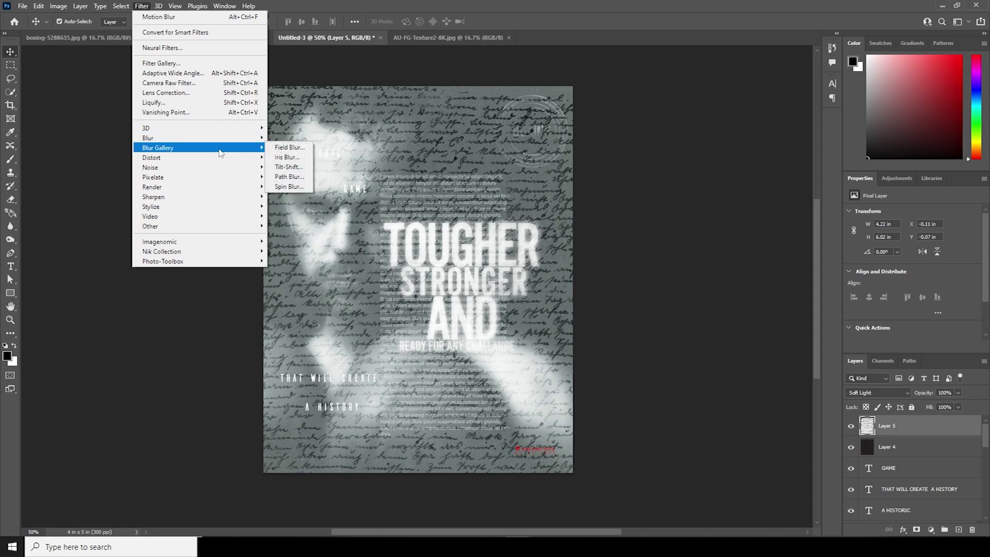
{"action": "left_click", "coordinate": [289, 147]}
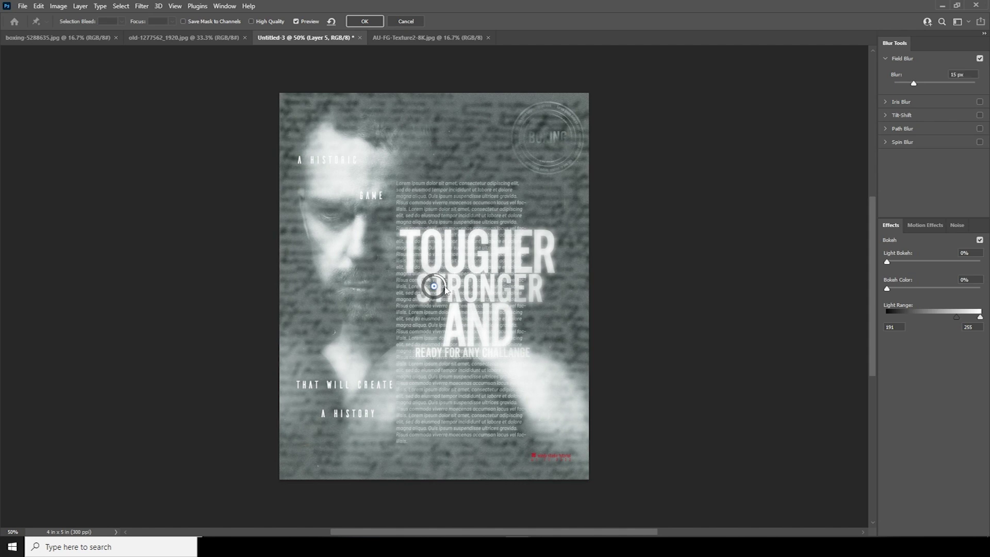
{"action": "left_click", "coordinate": [374, 23]}
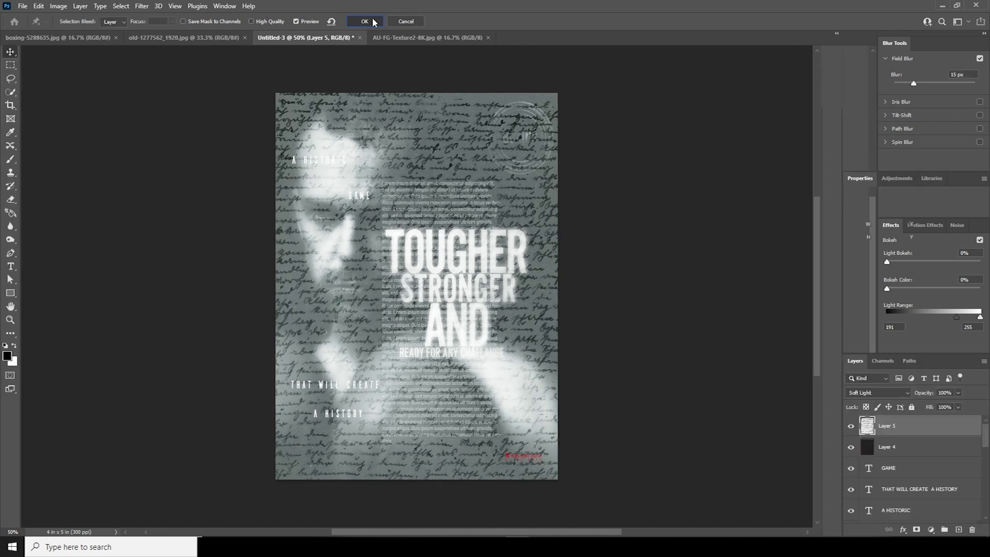
Step: Add a layer mask to the handwriting layer and paint out the badge, face, body and headline areas in black with a large rough brush
{"action": "left_click", "coordinate": [915, 529]}
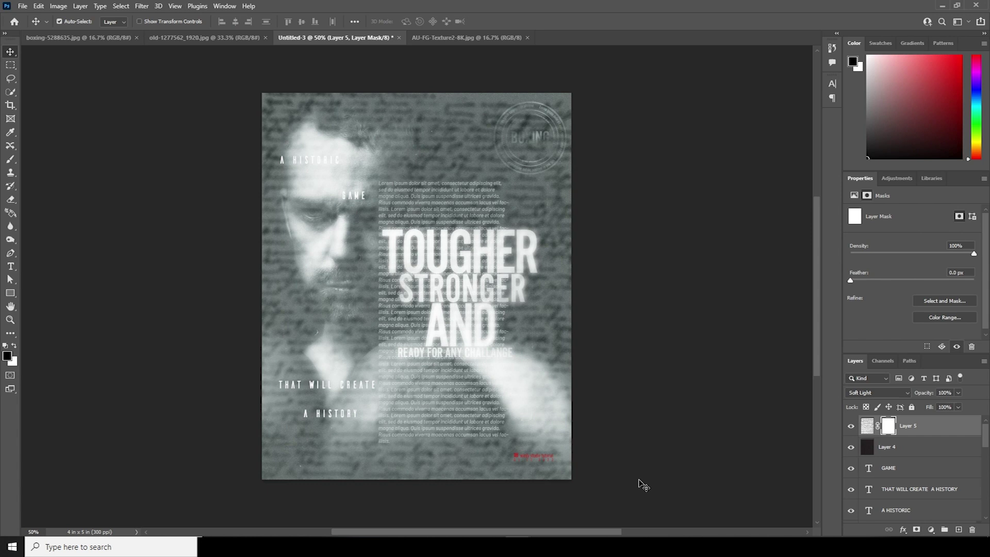
{"action": "key", "text": "b"}
{"action": "key", "text": "bracketright"}
{"action": "key", "text": "bracketright"}
{"action": "key", "text": "bracketright"}
{"action": "left_click", "coordinate": [542, 147]}
{"action": "left_click", "coordinate": [423, 185]}
{"action": "left_click", "coordinate": [284, 246]}
{"action": "mouse_move", "coordinate": [276, 245]}
{"action": "left_mouse_down"}
{"action": "mouse_move", "coordinate": [246, 172]}
{"action": "mouse_move", "coordinate": [352, 188]}
{"action": "mouse_move", "coordinate": [367, 156]}
{"action": "mouse_move", "coordinate": [401, 181]}
{"action": "mouse_move", "coordinate": [415, 141]}
{"action": "mouse_move", "coordinate": [397, 243]}
{"action": "left_mouse_up"}
{"action": "left_click", "coordinate": [289, 402]}
{"action": "mouse_move", "coordinate": [202, 411]}
{"action": "left_mouse_down"}
{"action": "mouse_move", "coordinate": [287, 342]}
{"action": "mouse_move", "coordinate": [441, 442]}
{"action": "mouse_move", "coordinate": [563, 376]}
{"action": "mouse_move", "coordinate": [558, 289]}
{"action": "mouse_move", "coordinate": [718, 410]}
{"action": "mouse_move", "coordinate": [668, 441]}
{"action": "mouse_move", "coordinate": [521, 328]}
{"action": "mouse_move", "coordinate": [566, 275]}
{"action": "left_mouse_up"}
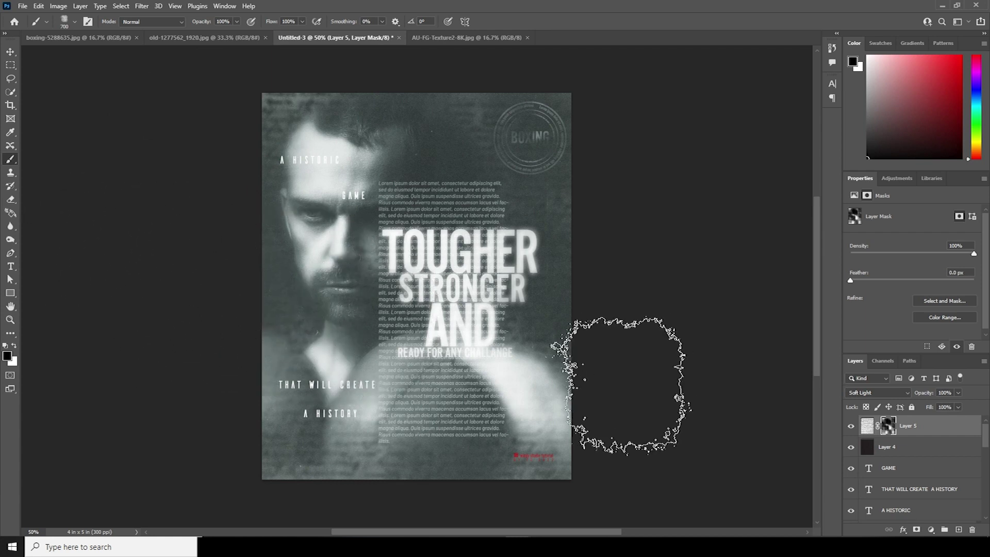
Step: Reduce the masked handwriting layer's opacity to 63%
{"action": "left_click", "coordinate": [866, 426]}
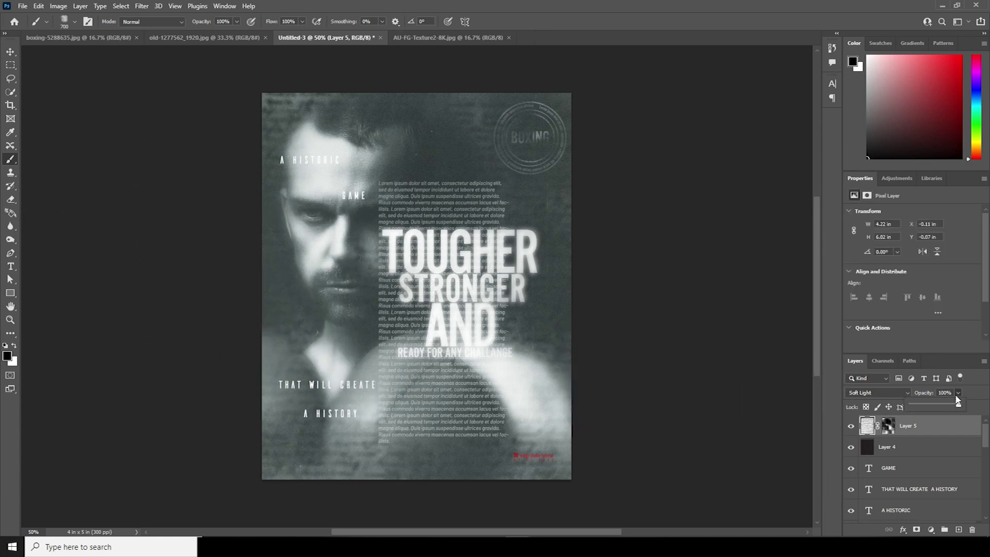
{"action": "left_click", "coordinate": [940, 404]}
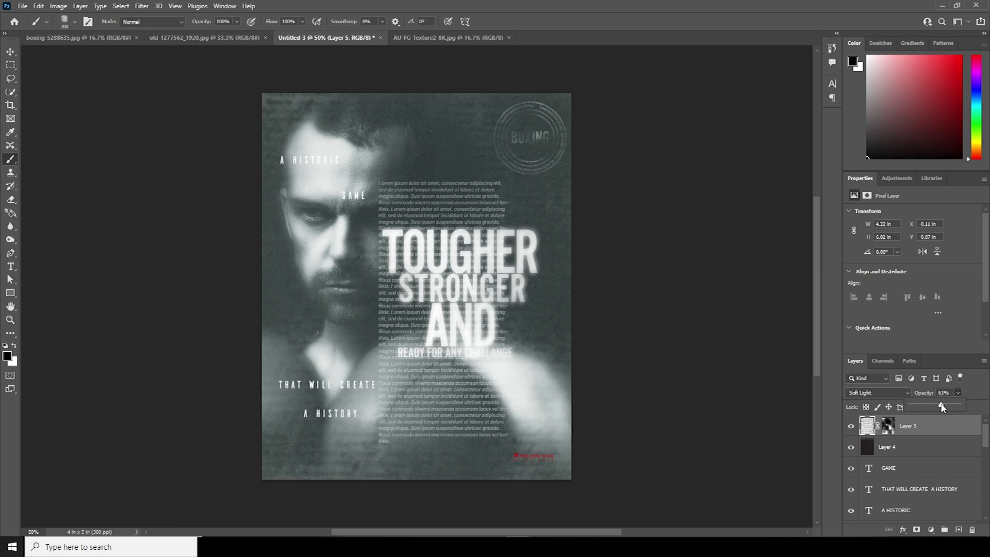